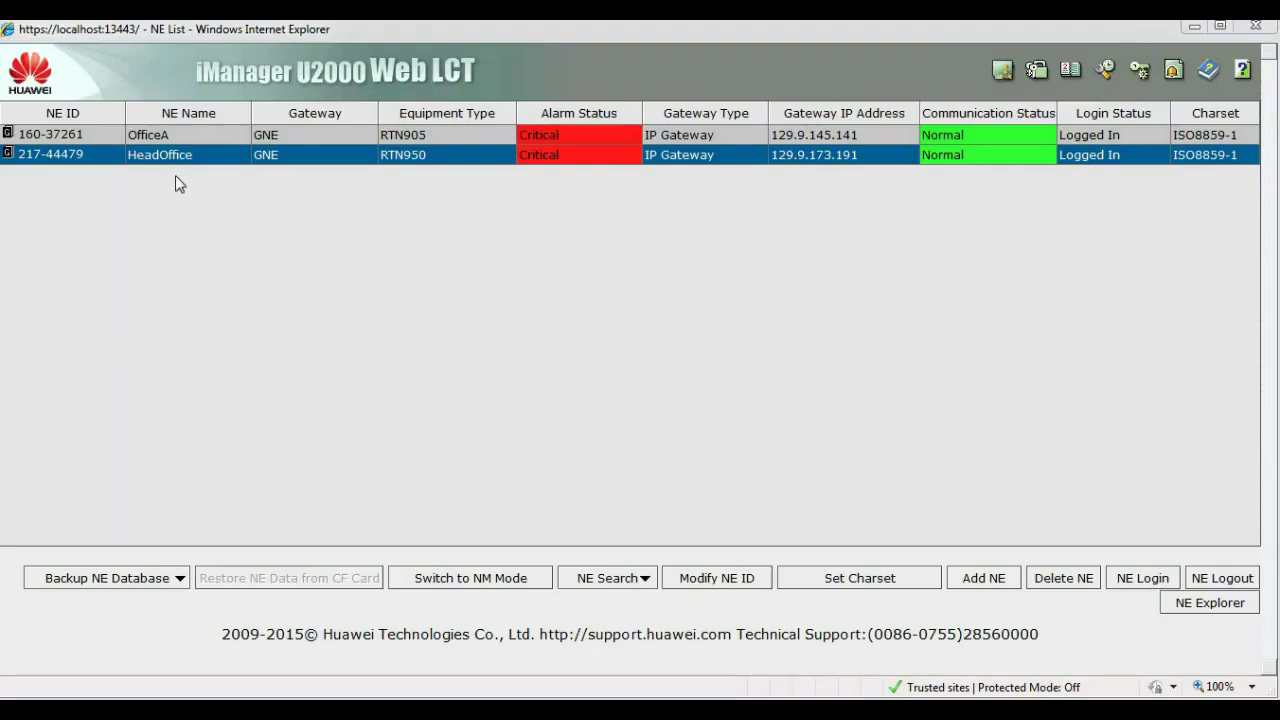
Open OfficeA's NE Explorer from the NE List to view its board slot layout
click(174, 135)
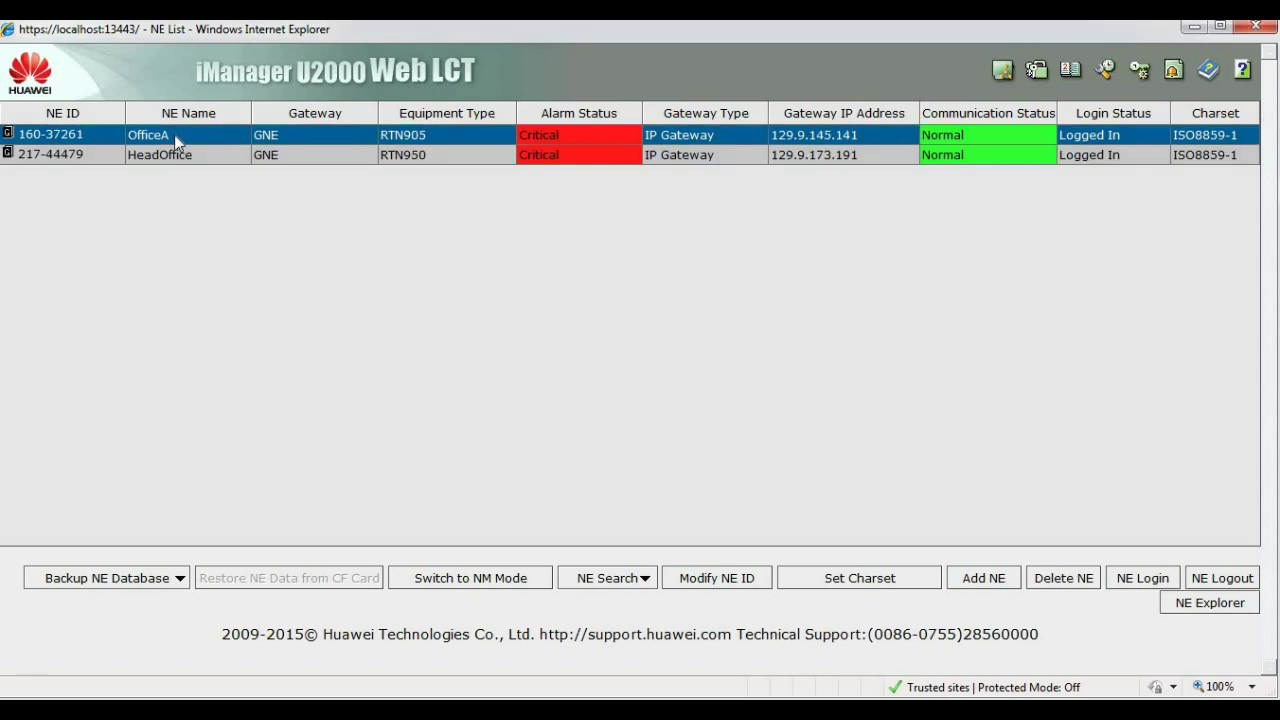
right_click(174, 134)
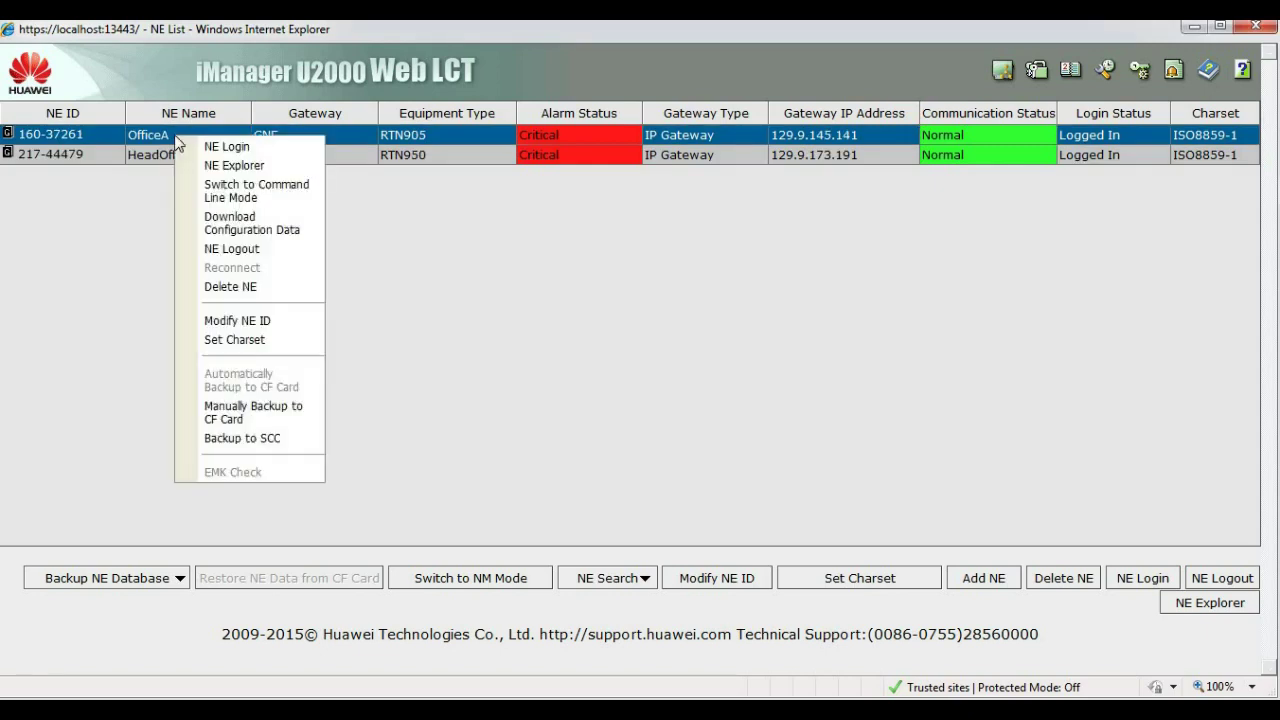
click(232, 167)
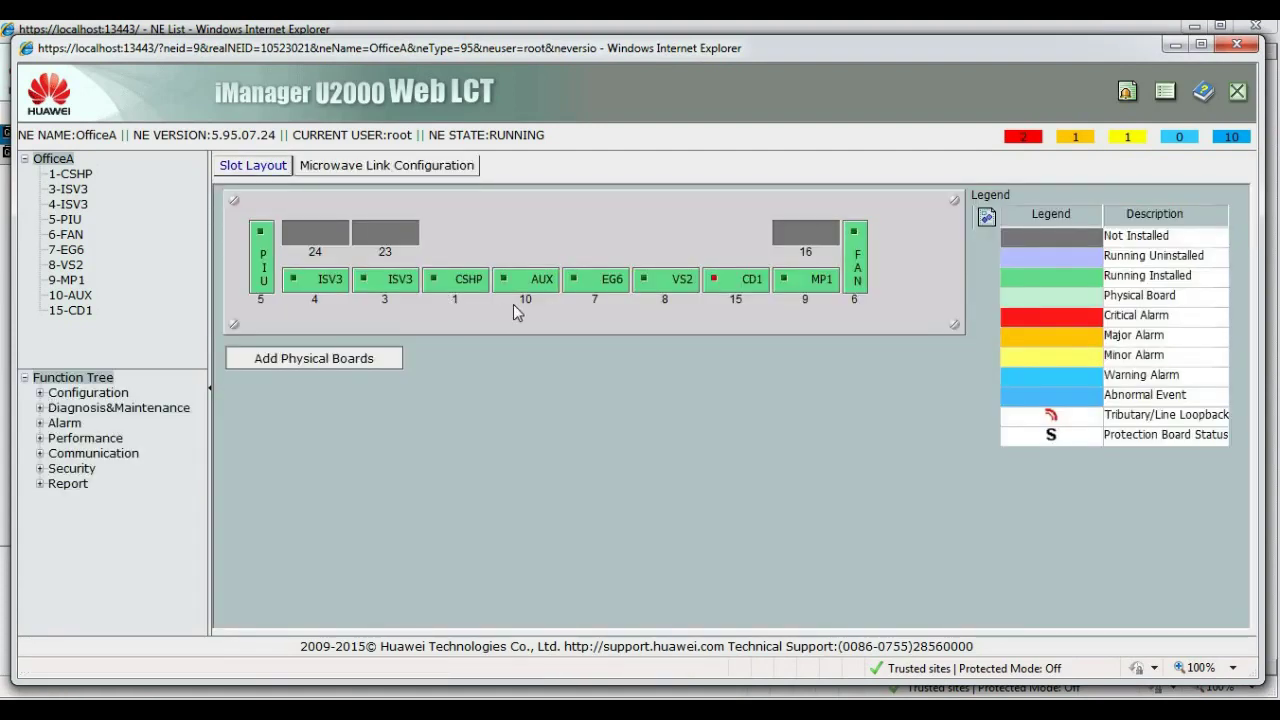
Open the EG6 board's Ethernet Configuration and dismiss the partial-success message
right_click(596, 276)
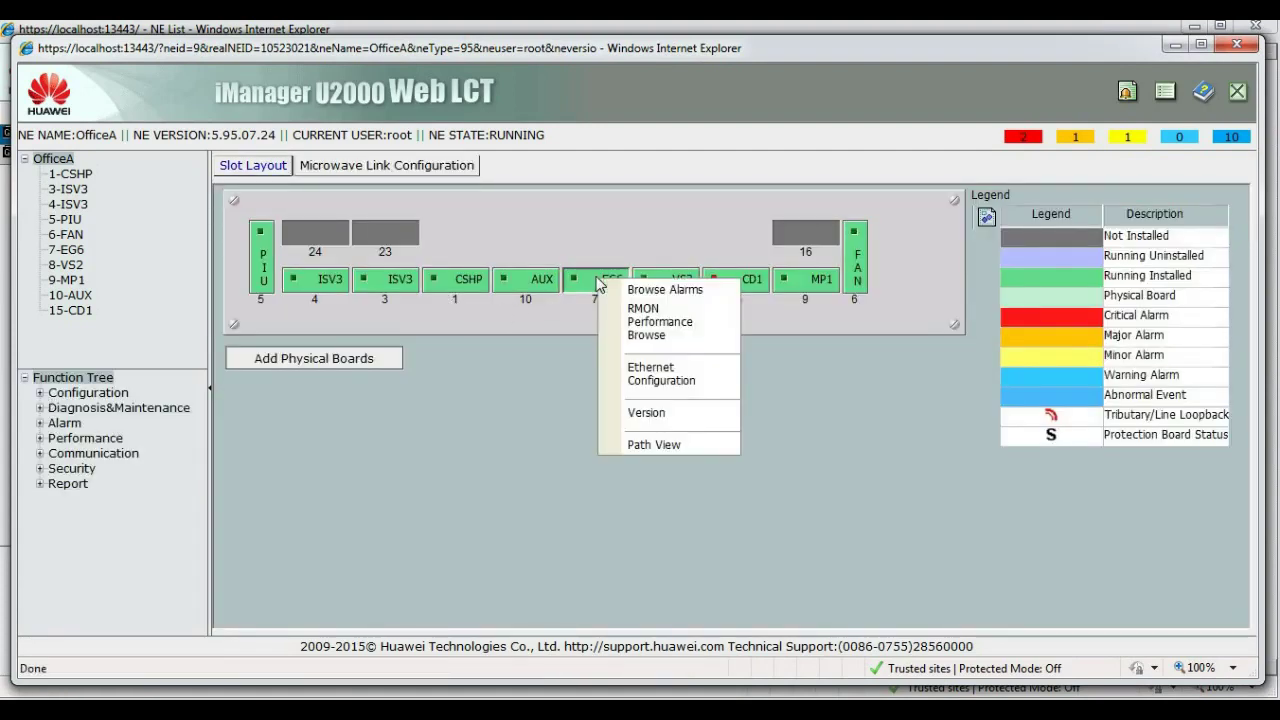
click(658, 372)
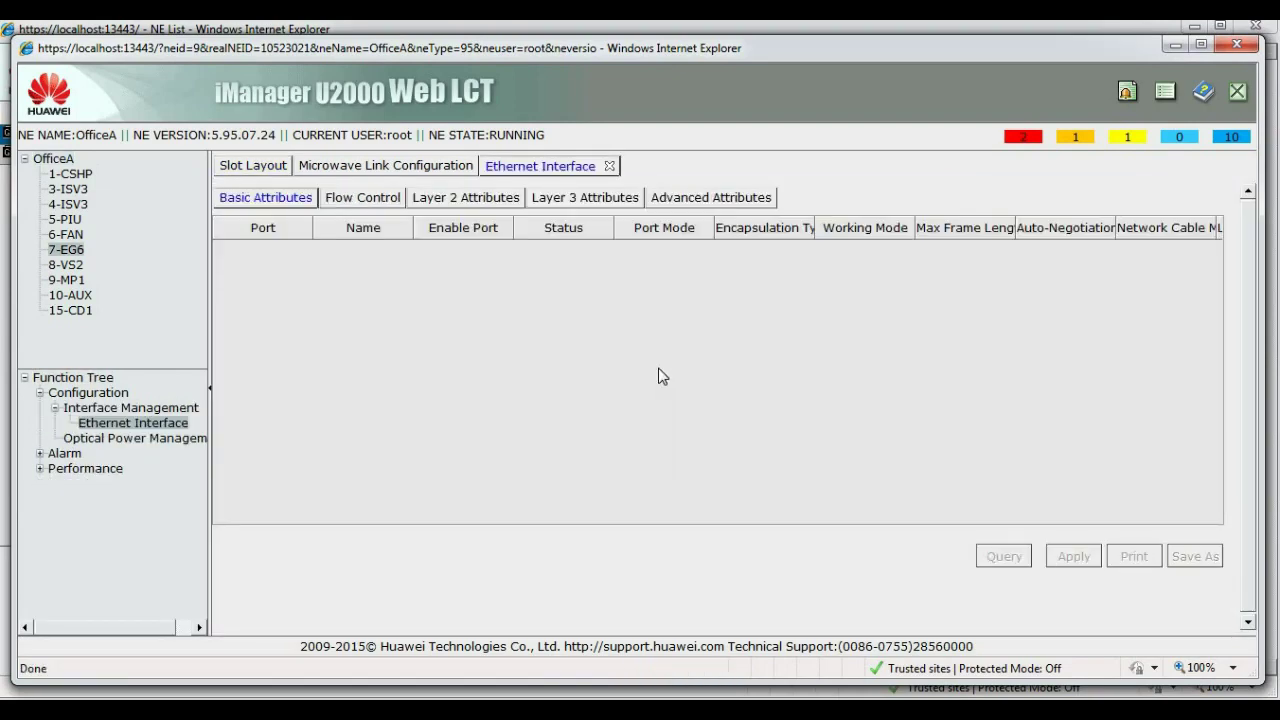
click(863, 304)
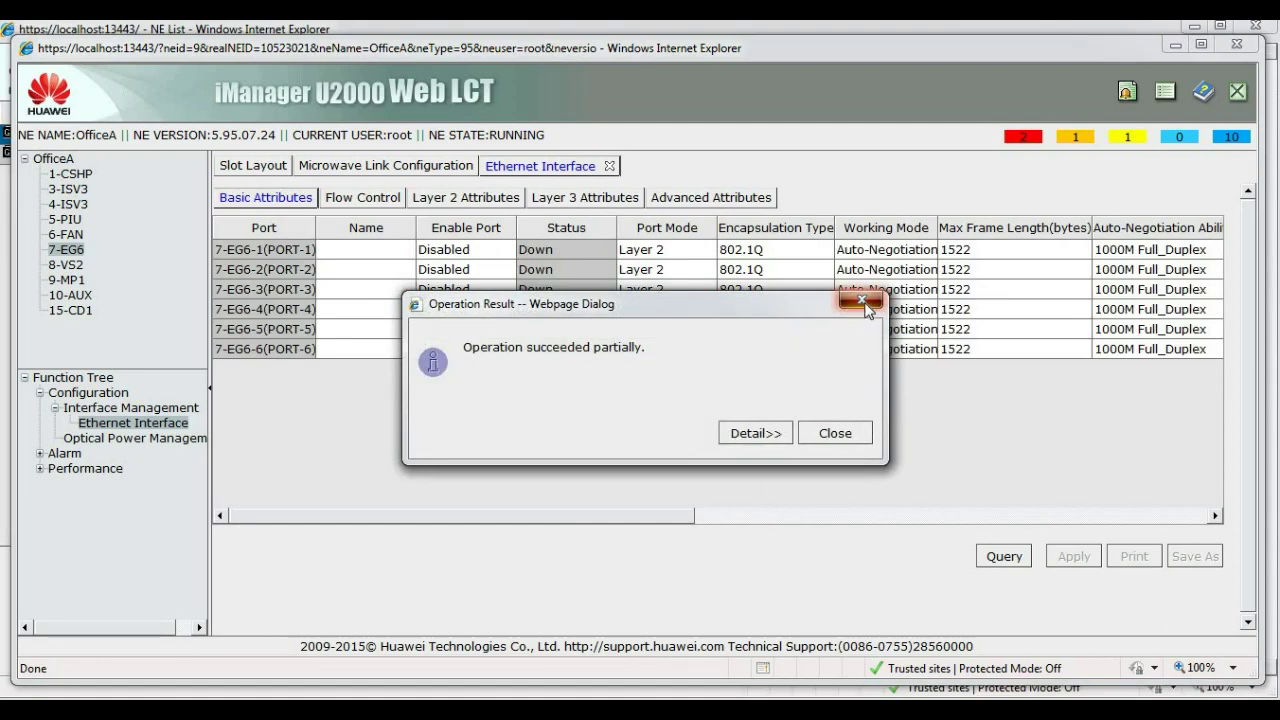
Set port 7-EG6-1 to name MPLS, Enabled, Layer 3, max frame length 1620, and apply
double_click(383, 249)
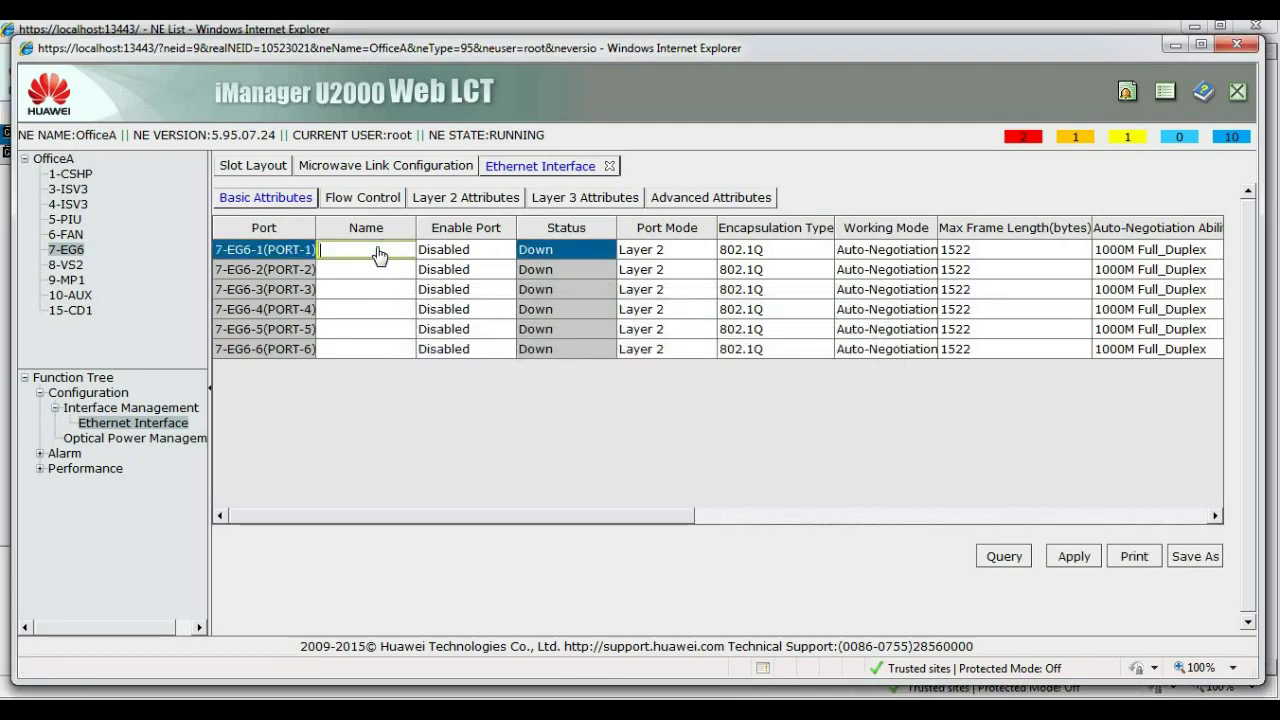
text(MPLS)
click(473, 250)
click(473, 251)
click(468, 281)
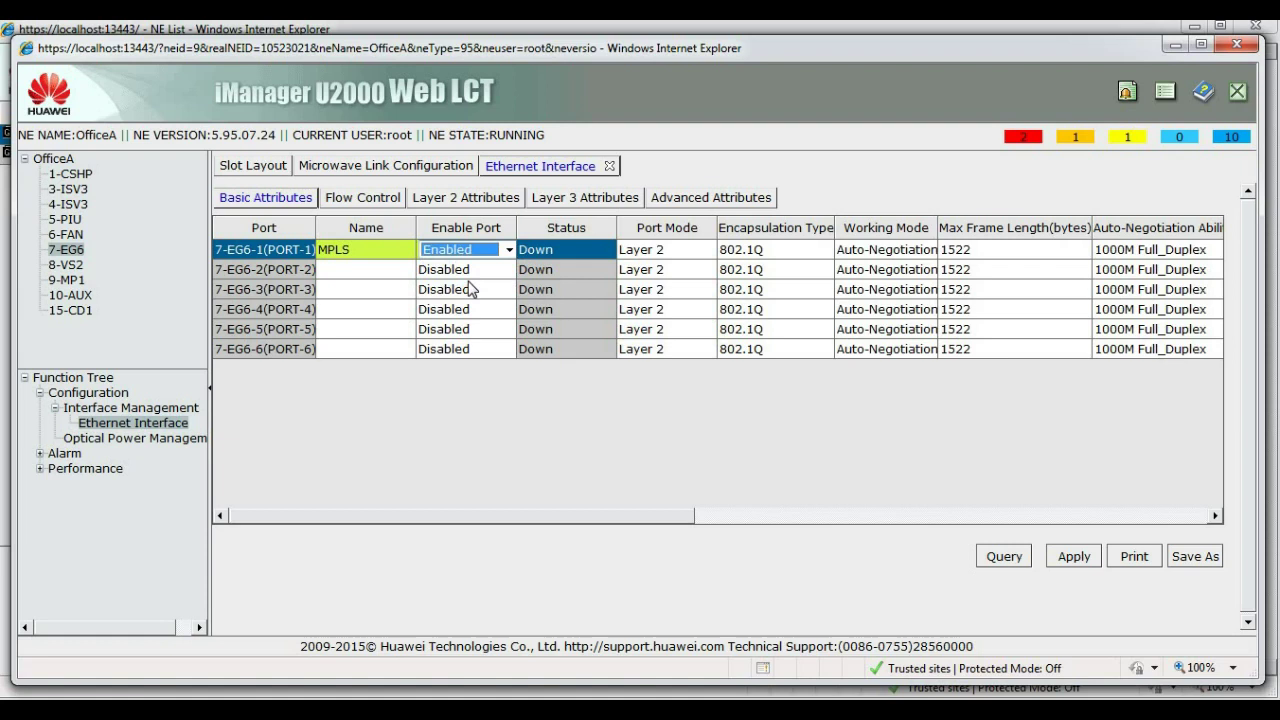
click(652, 253)
click(655, 255)
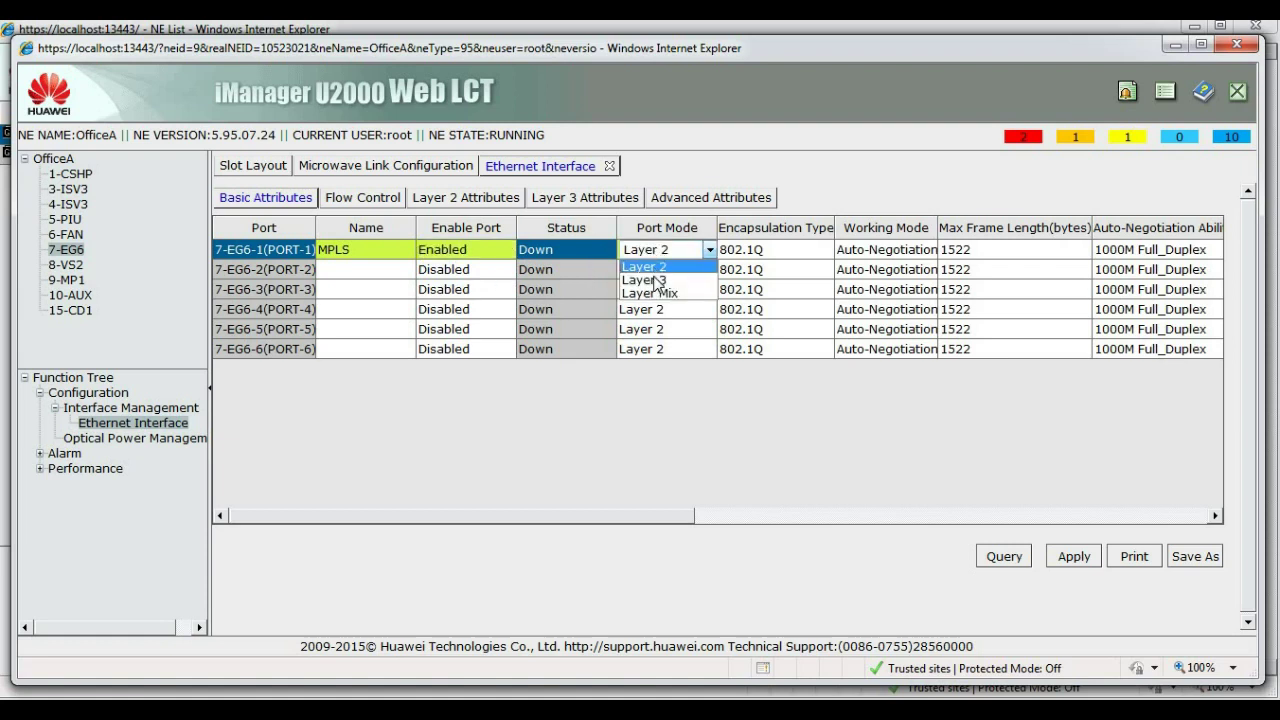
click(655, 281)
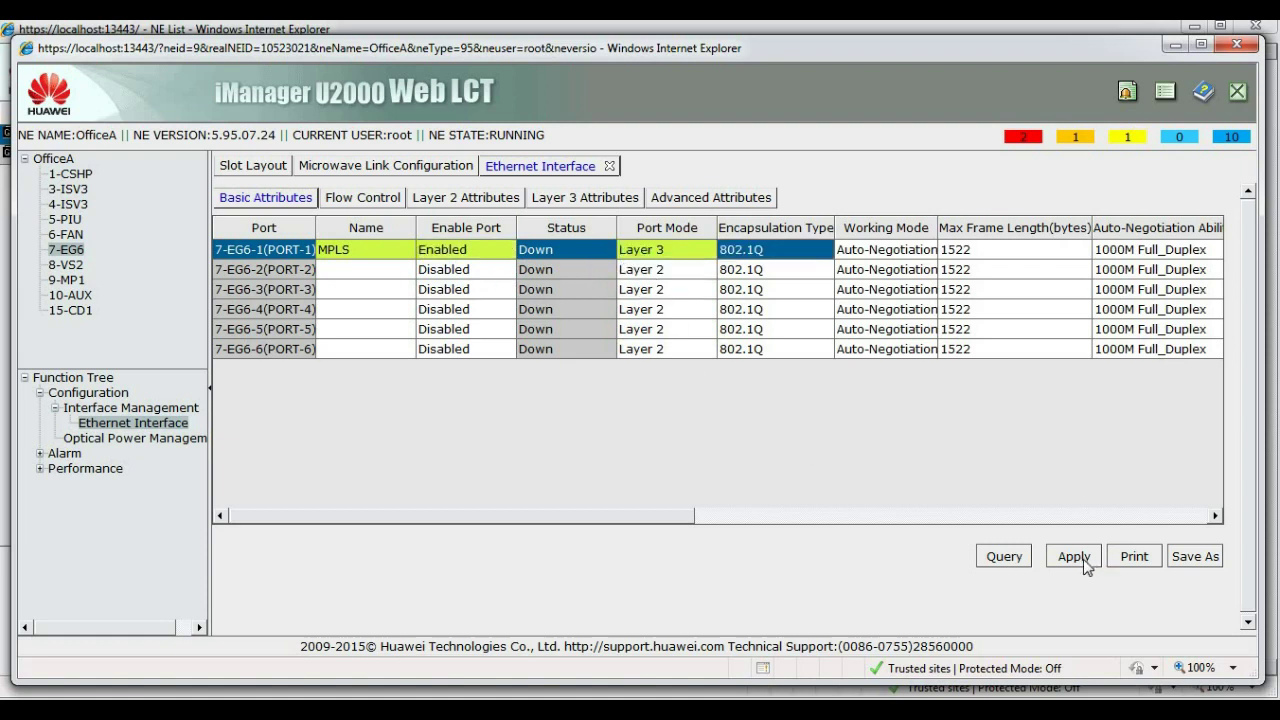
click(972, 250)
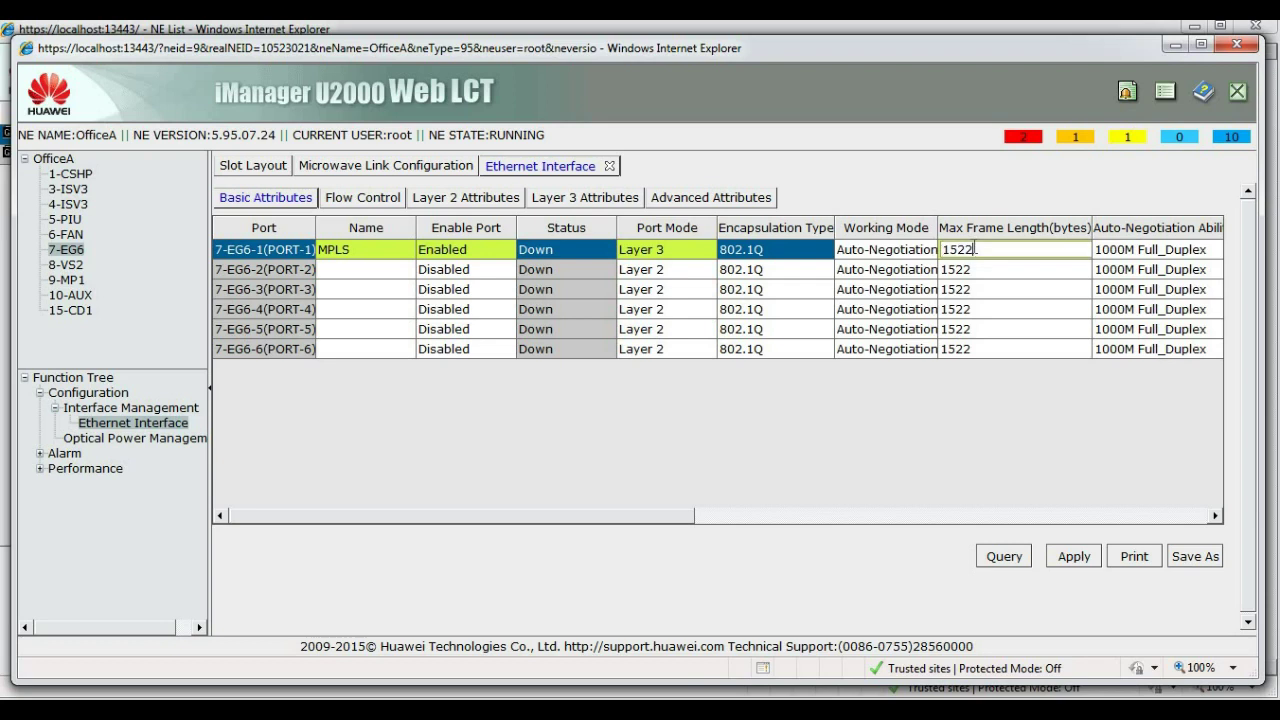
key(BackSpace)
key(BackSpace)
key(BackSpace)
text(620)
click(940, 446)
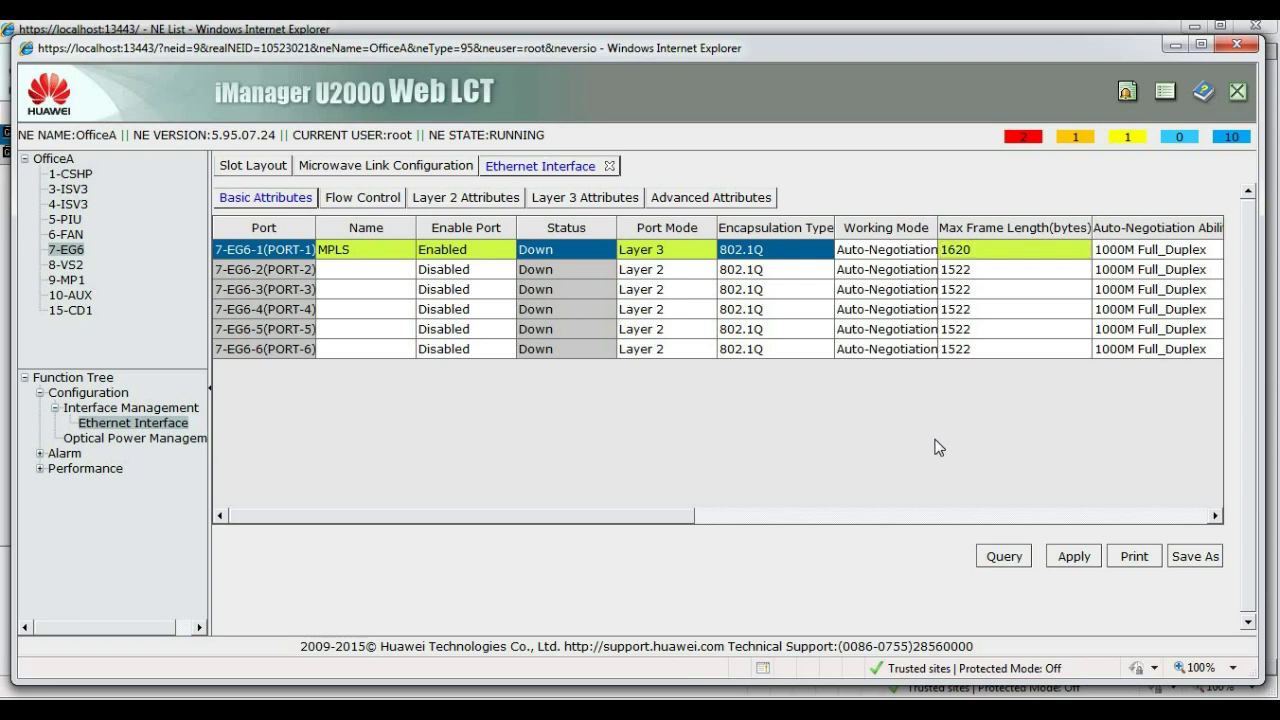
click(1075, 557)
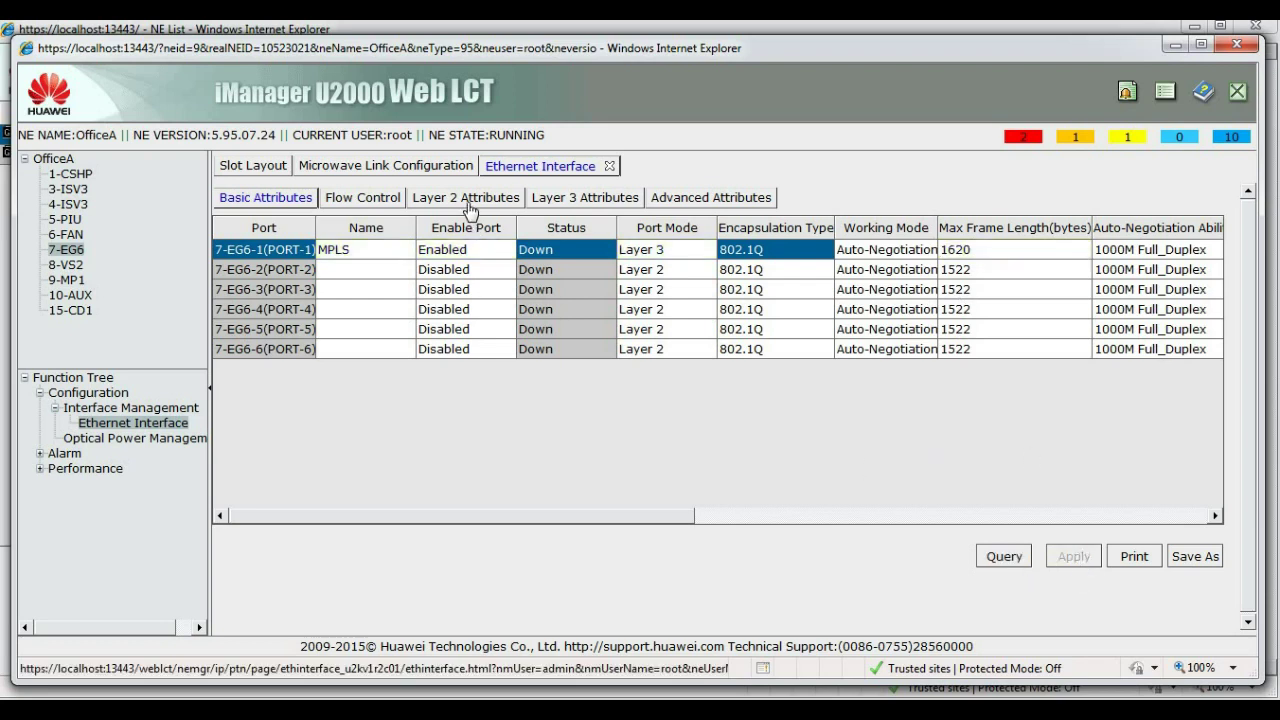
Give port 7-EG6-1 a manually specified IP 192.168.1.2 and apply, accepting both confirmations
click(576, 200)
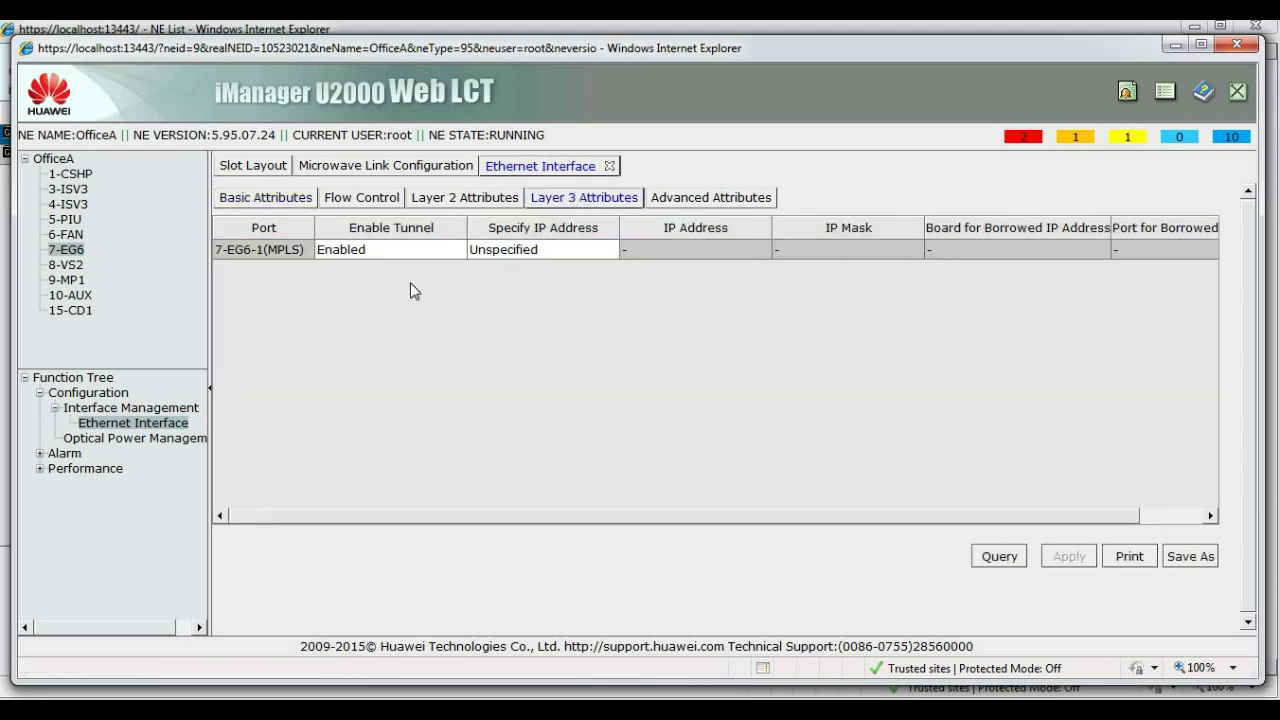
click(507, 259)
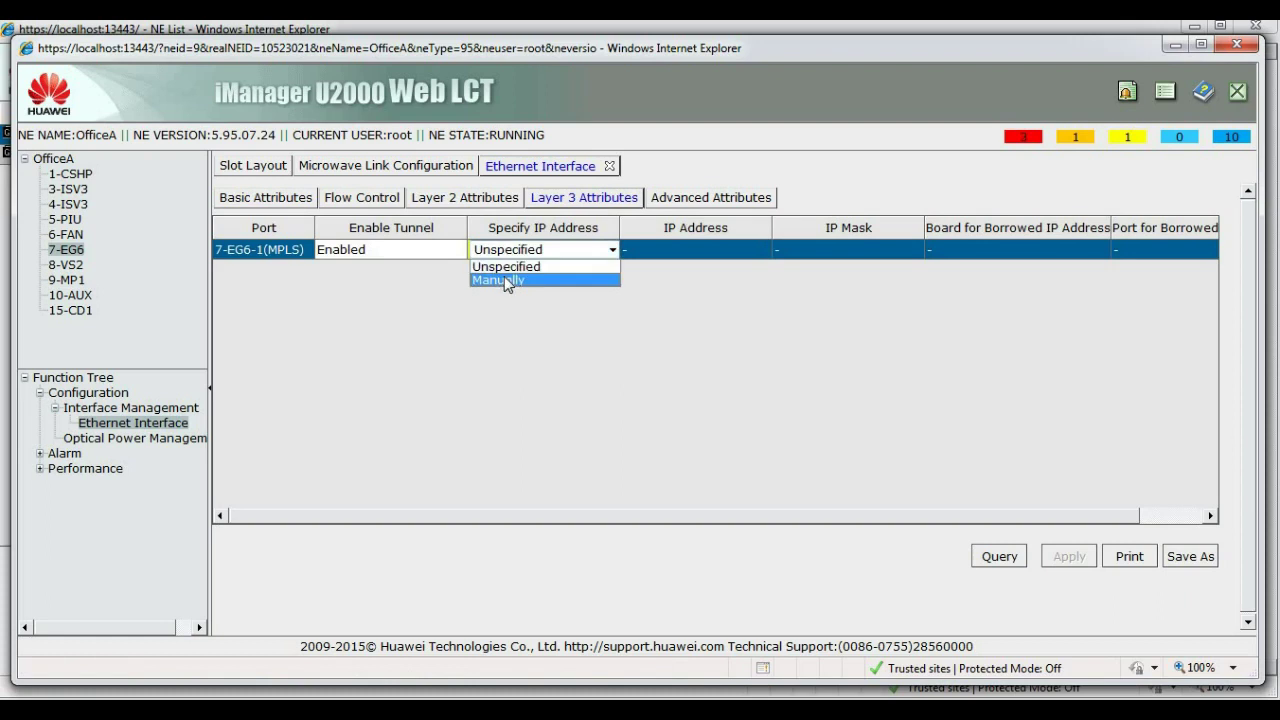
click(507, 278)
click(681, 249)
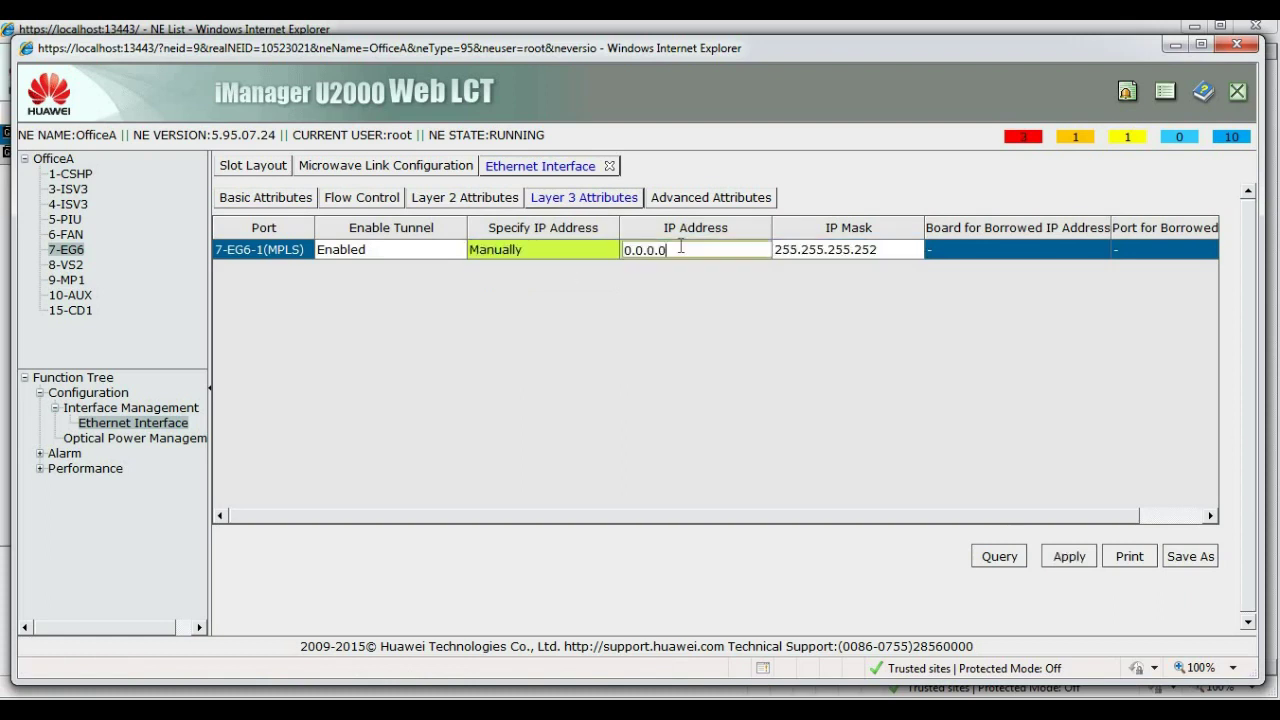
key(BackSpace)
key(BackSpace)
key(BackSpace)
key(BackSpace)
key(BackSpace)
key(BackSpace)
key(BackSpace)
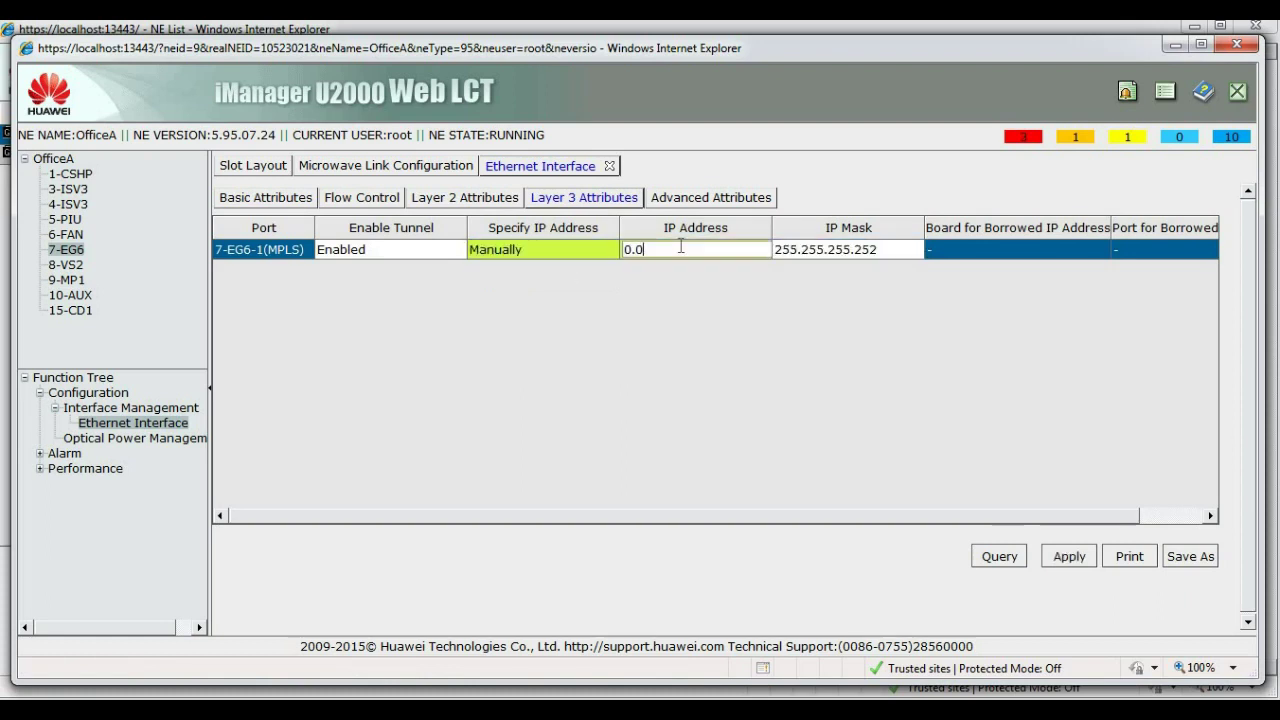
text(192.168.1.2)
click(704, 323)
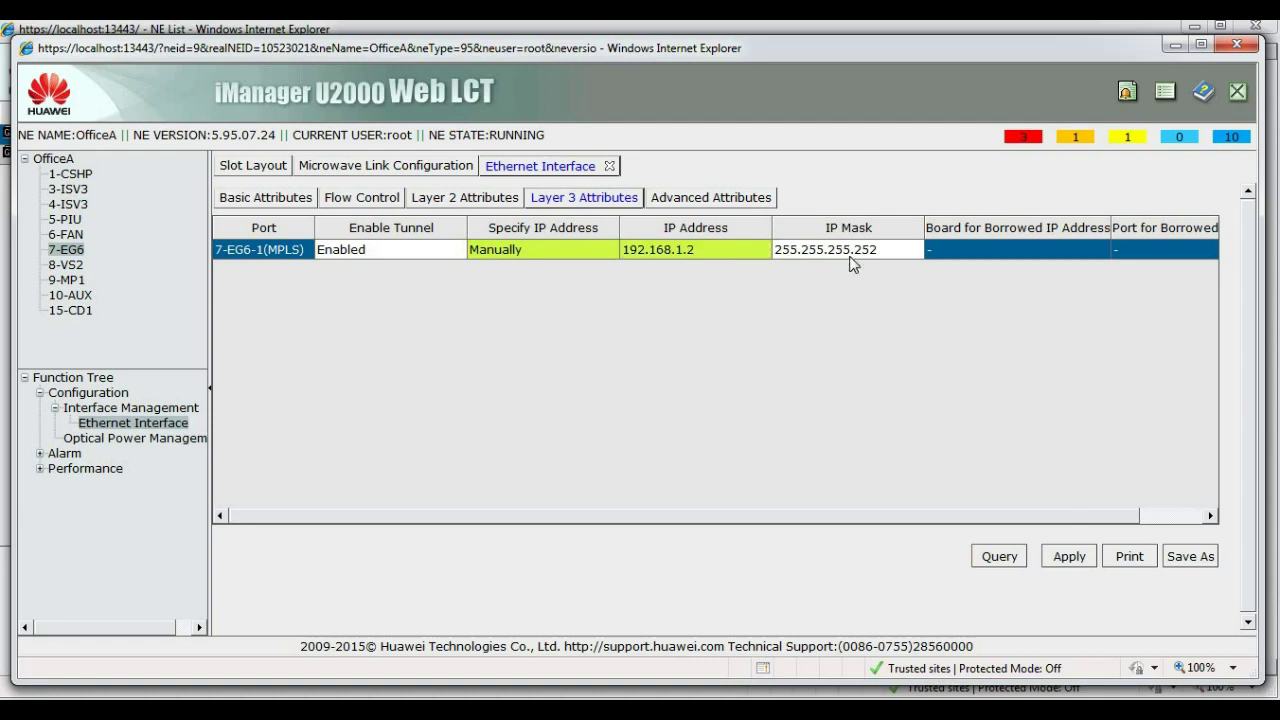
click(1065, 556)
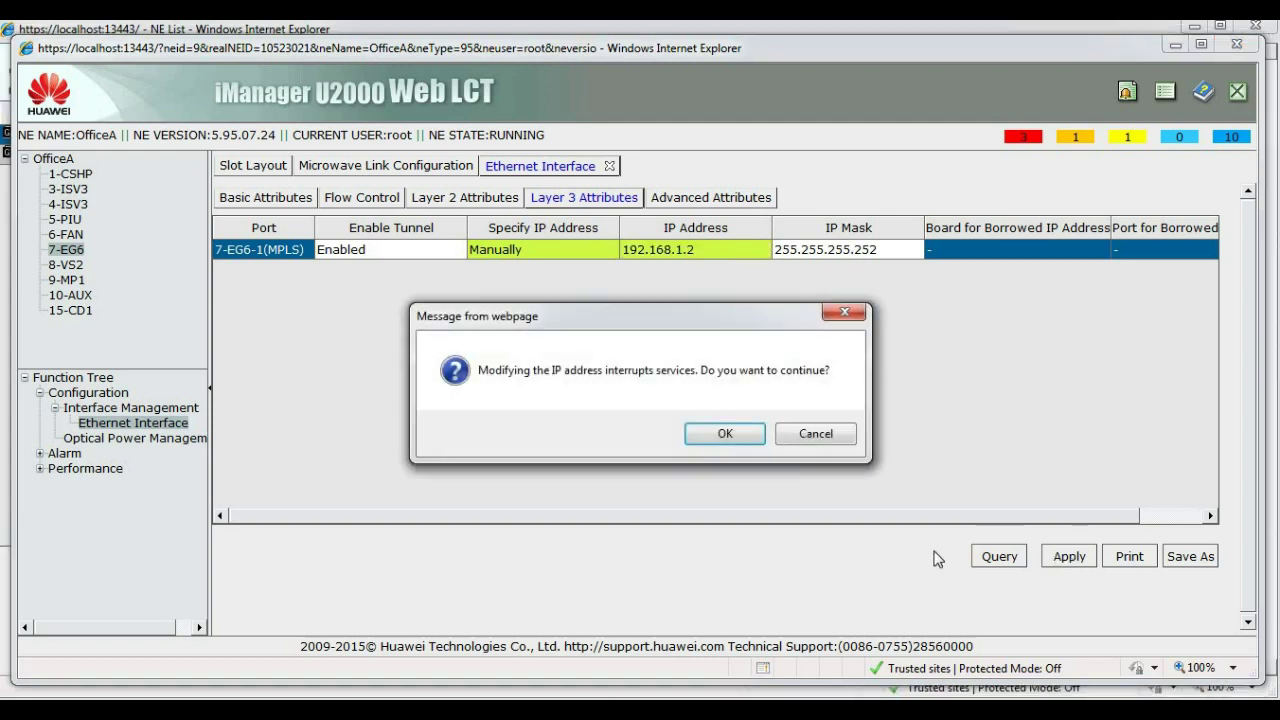
click(727, 435)
click(733, 437)
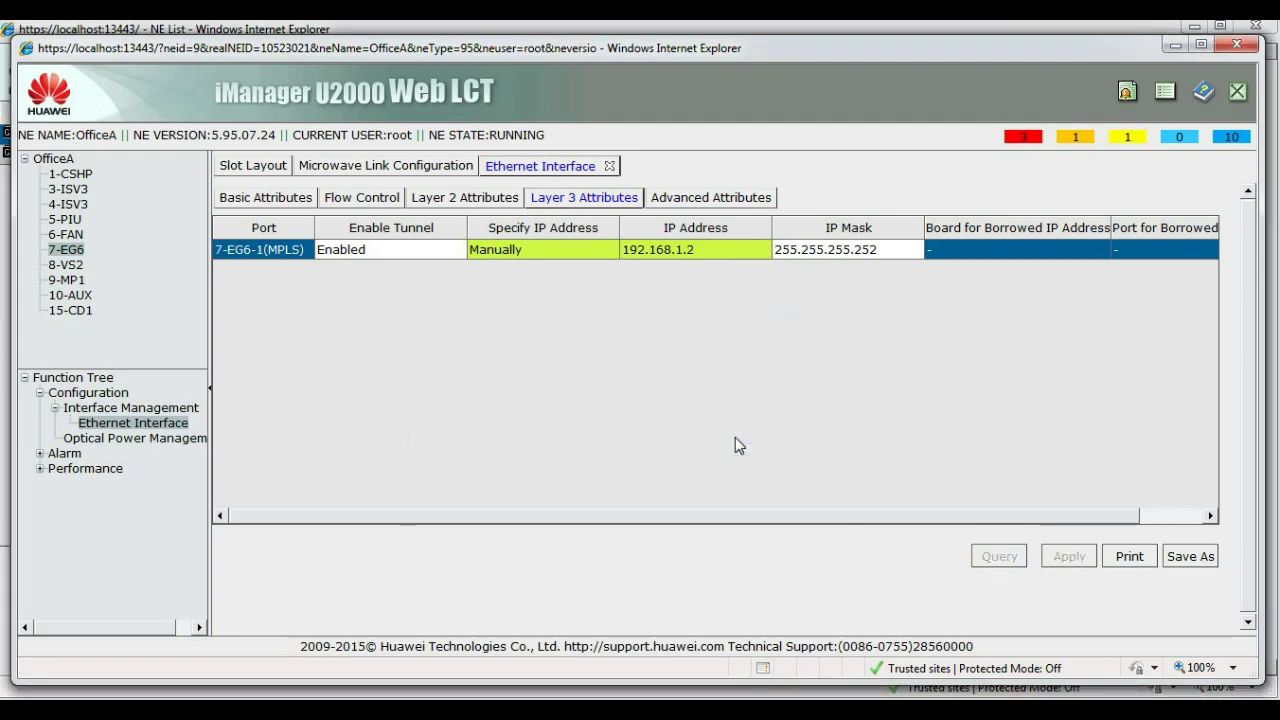
click(296, 199)
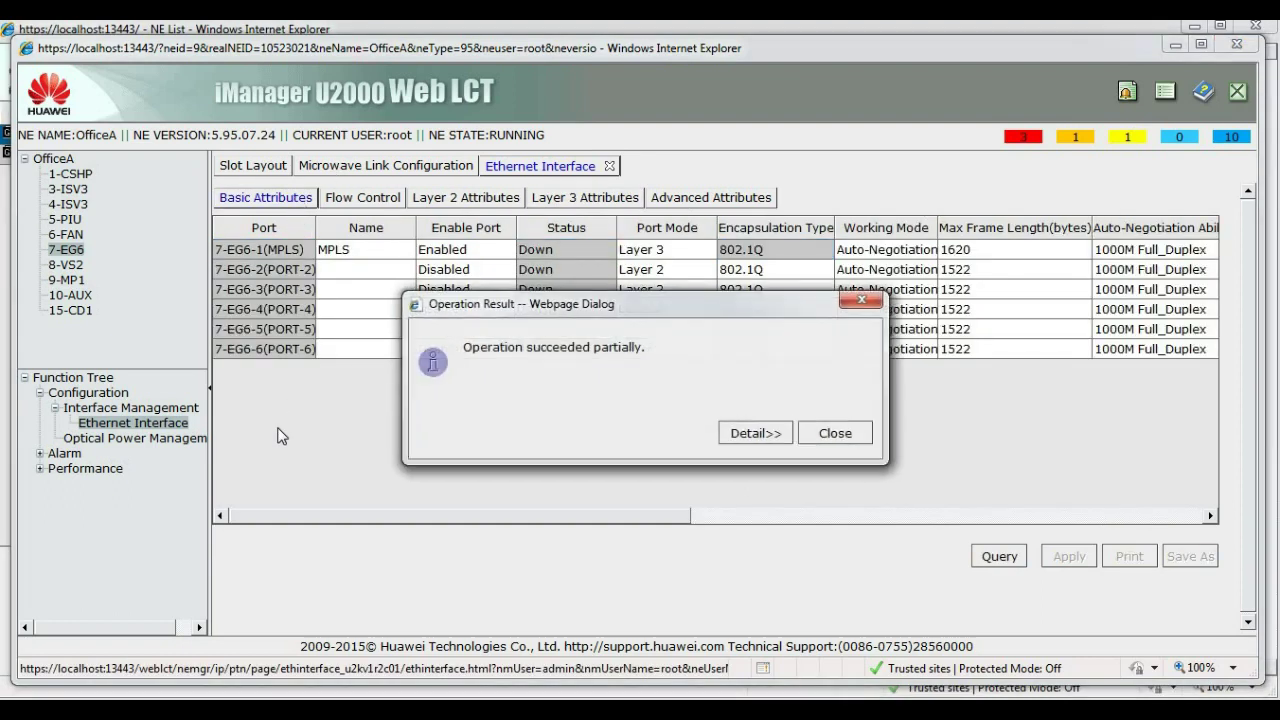
click(838, 433)
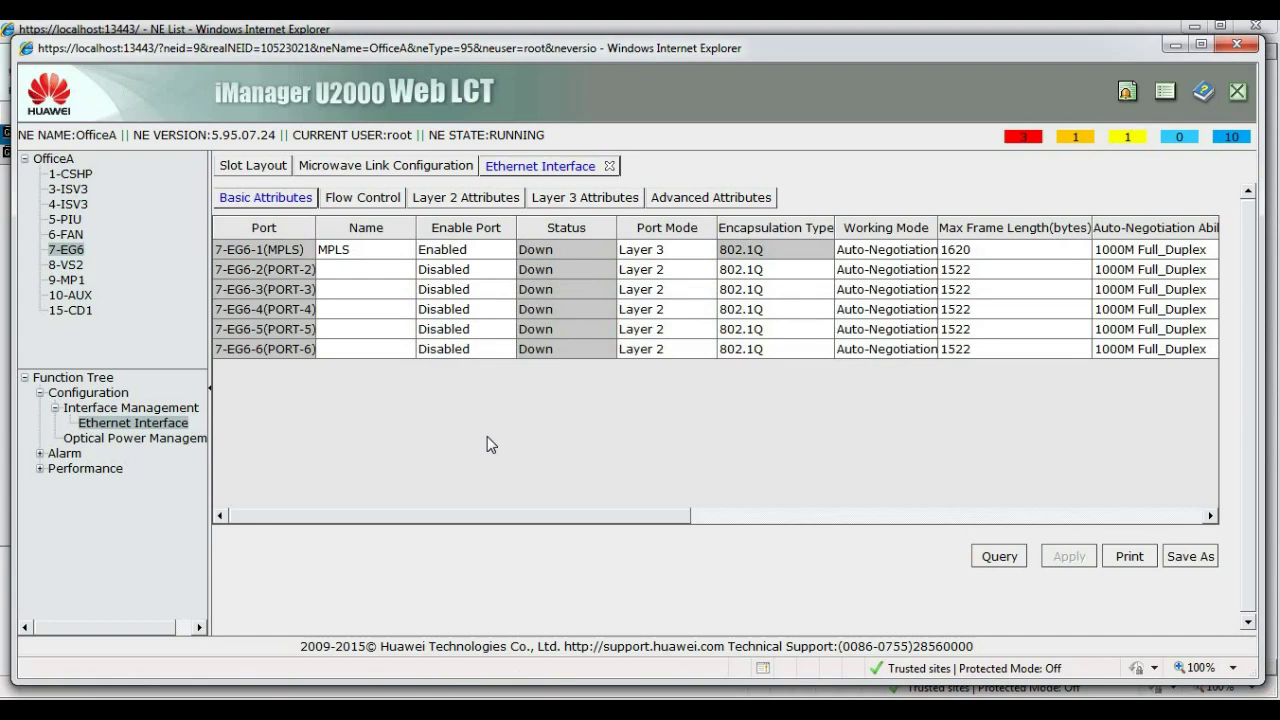
Set OfficeA's LSR ID to 130.0.0.2 in MPLS Basic Configuration and confirm the change
click(47, 162)
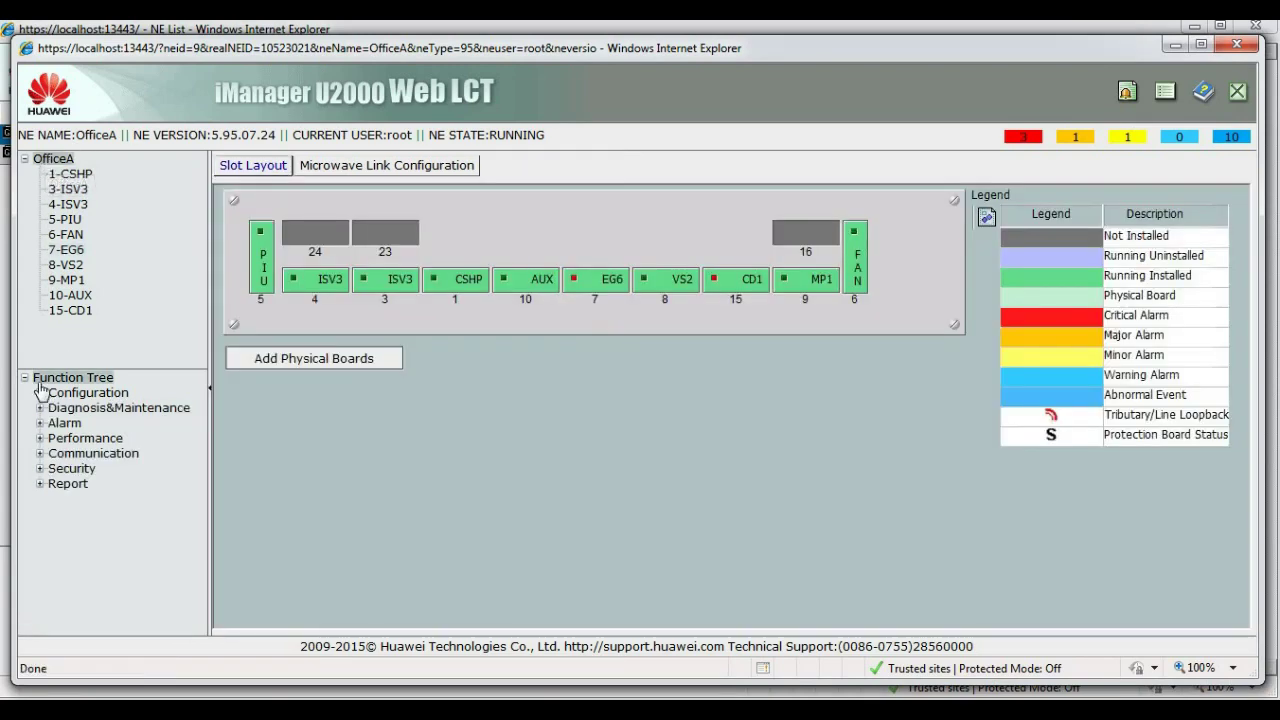
click(39, 394)
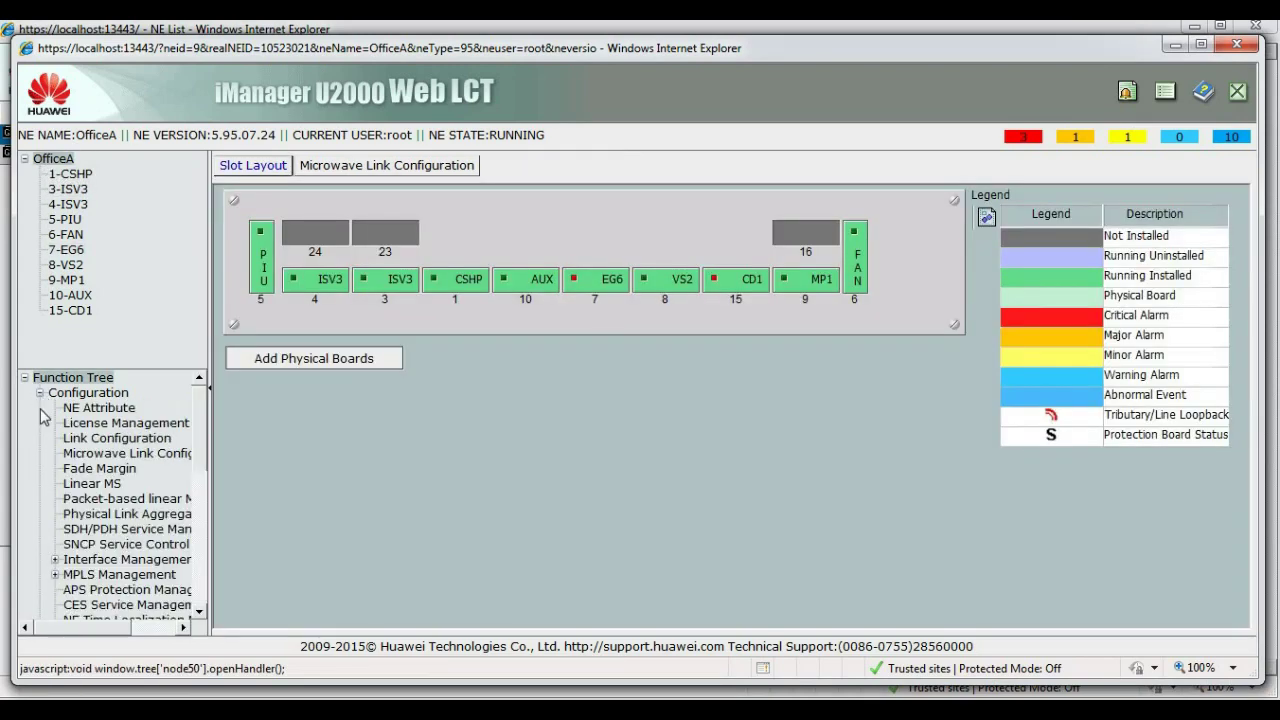
click(56, 576)
click(105, 593)
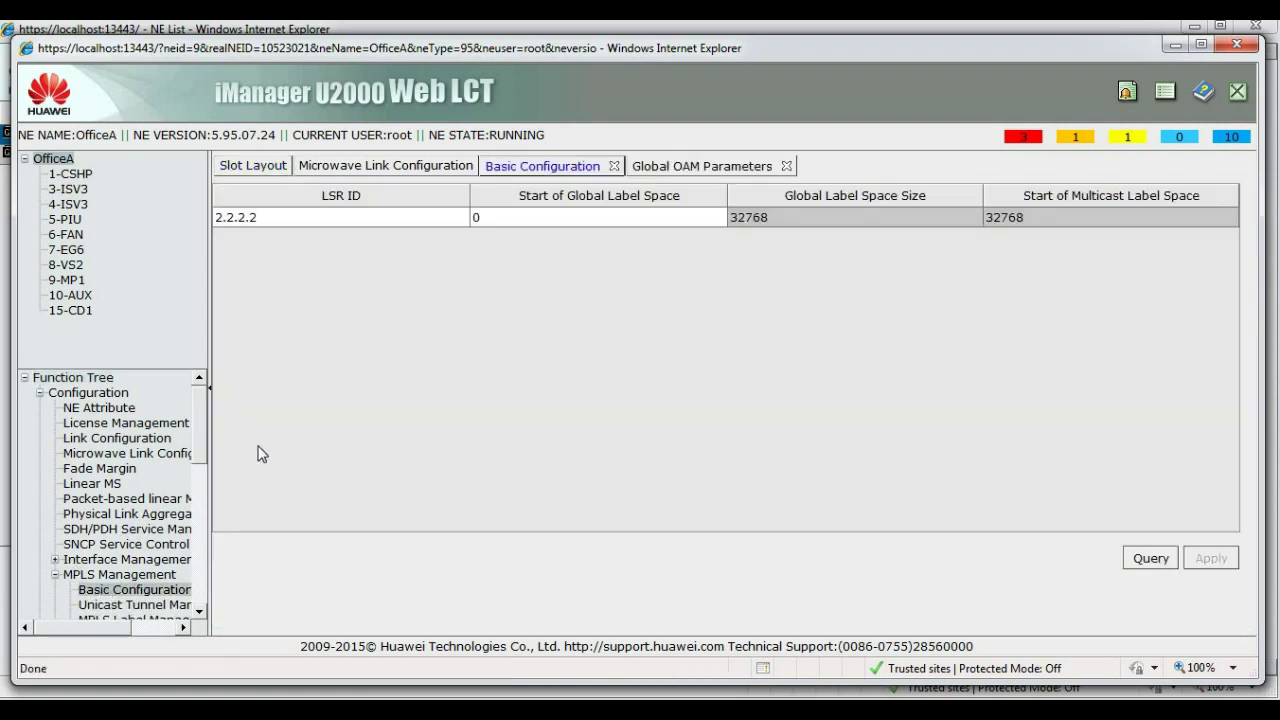
click(270, 218)
click(270, 218)
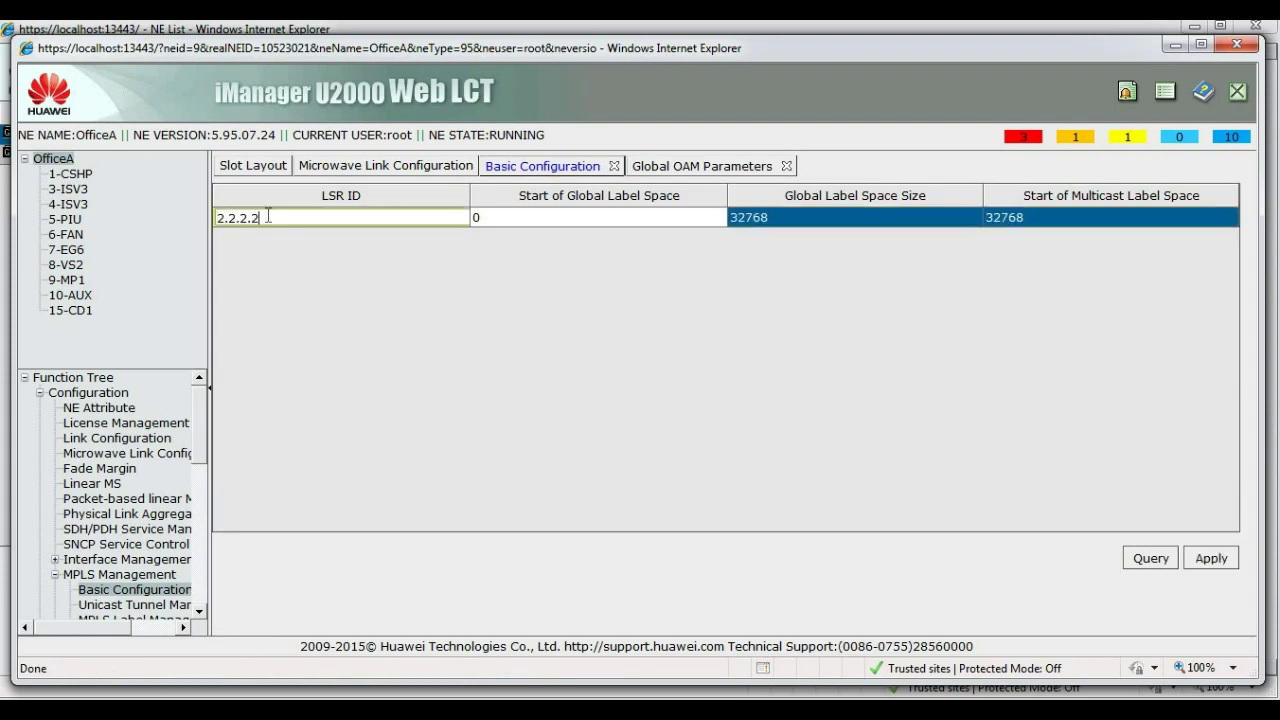
key(BackSpace)
key(BackSpace)
key(BackSpace)
key(BackSpace)
key(BackSpace)
key(BackSpace)
key(BackSpace)
text(130.0.0.2)
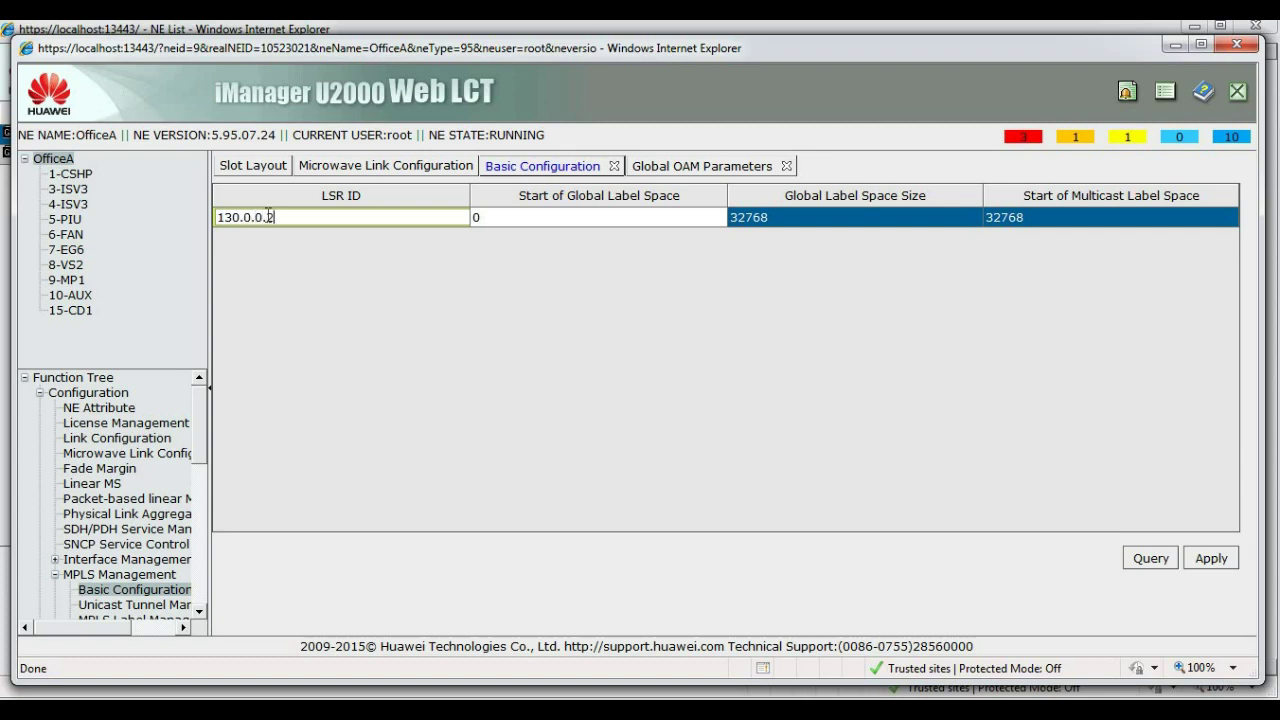
key(Return)
click(1228, 558)
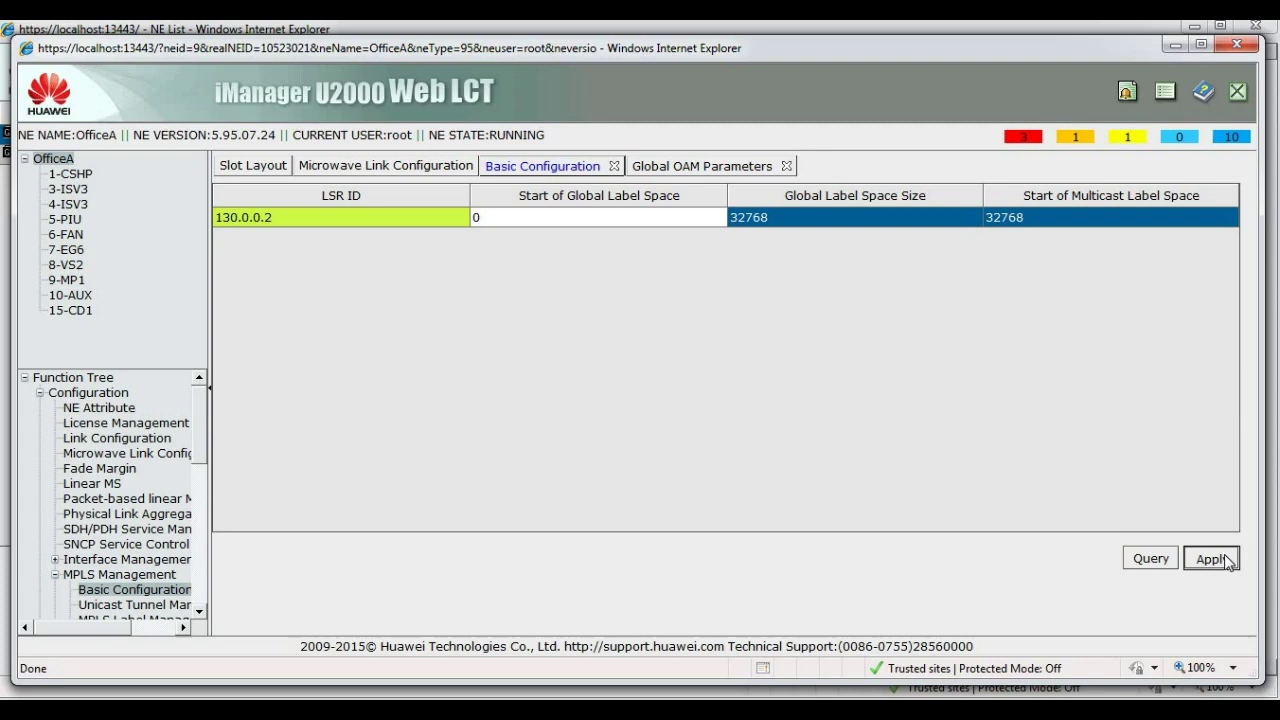
click(601, 430)
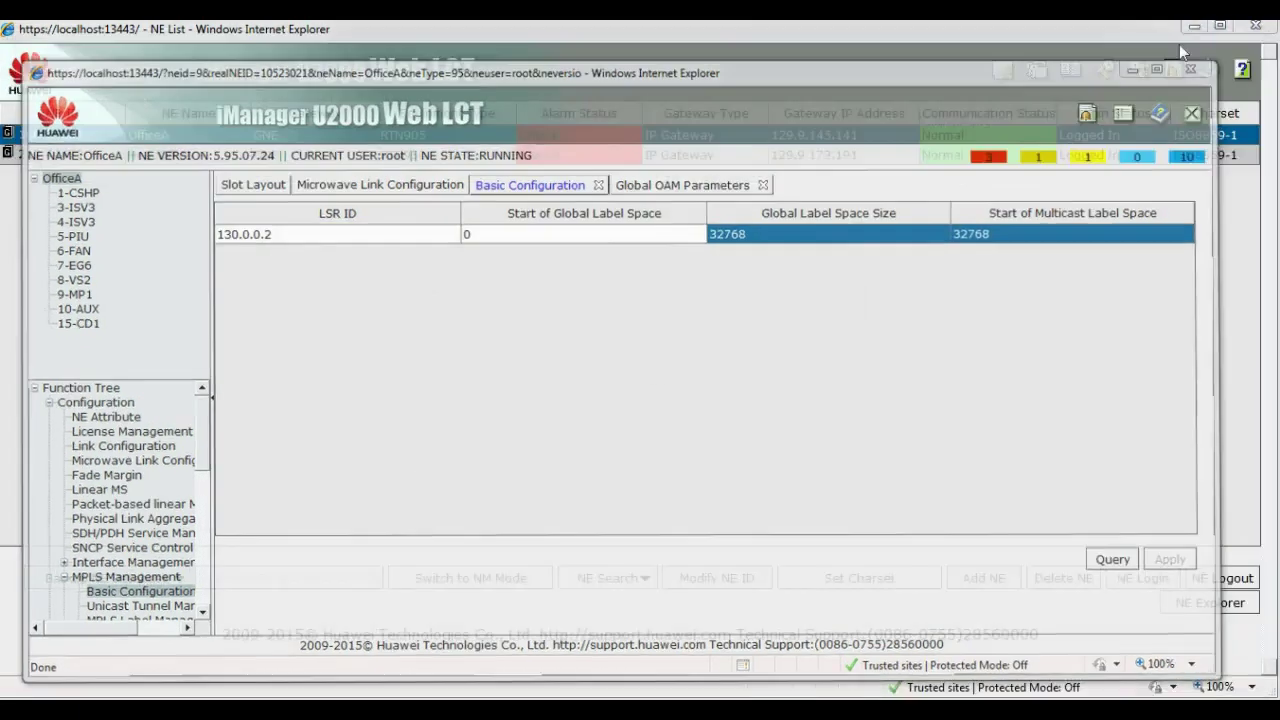
Open HeadOffice's NE Explorer and the Ethernet Configuration of its slot-4 EM6T board
click(1176, 44)
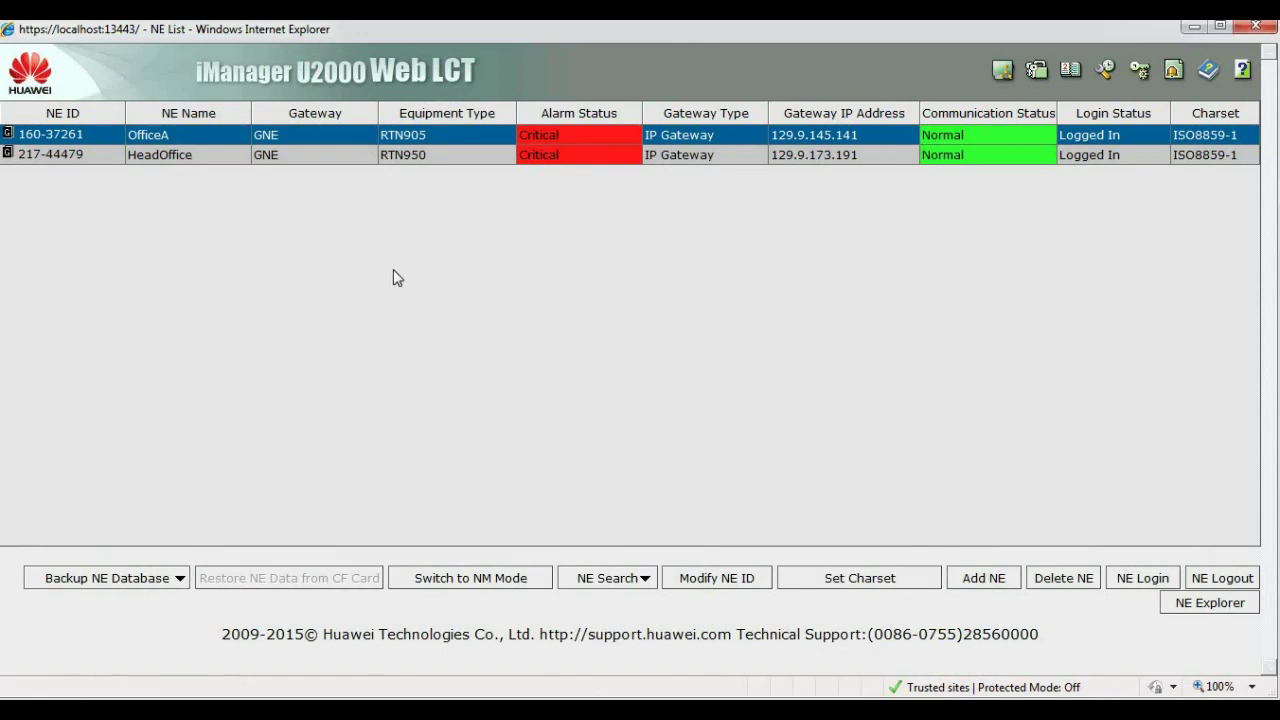
click(194, 157)
right_click(194, 157)
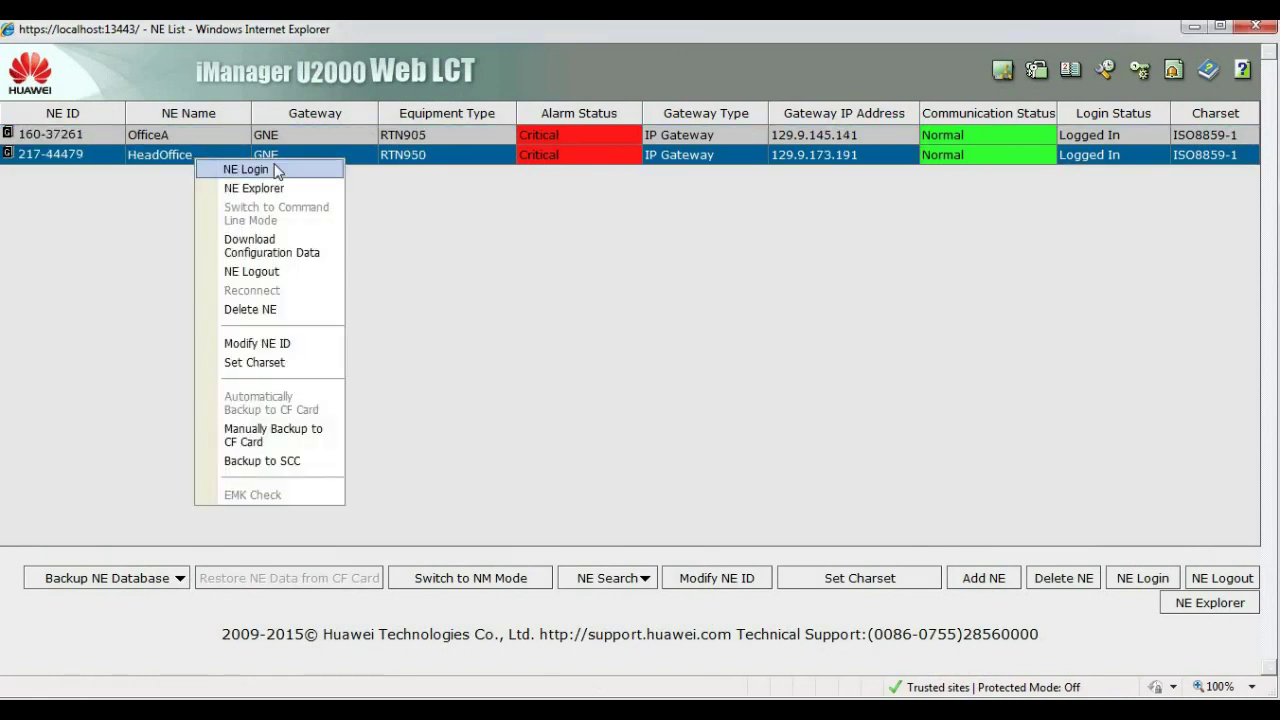
click(284, 186)
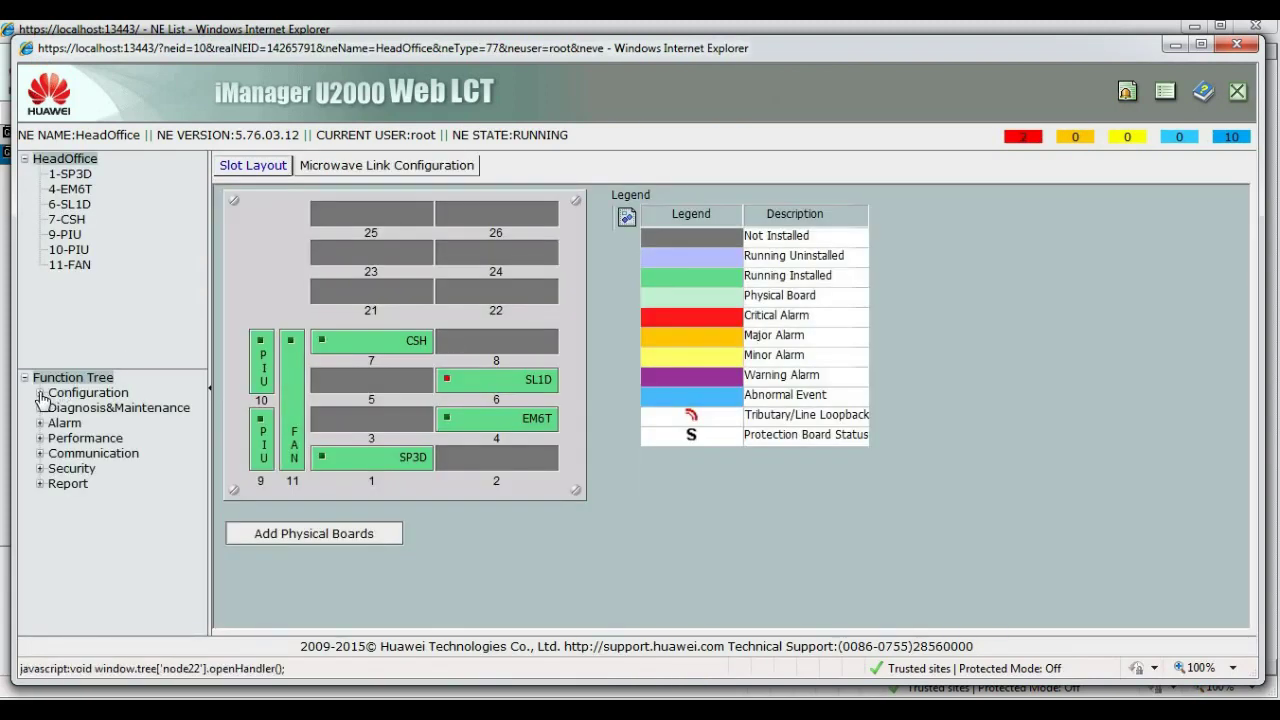
right_click(538, 428)
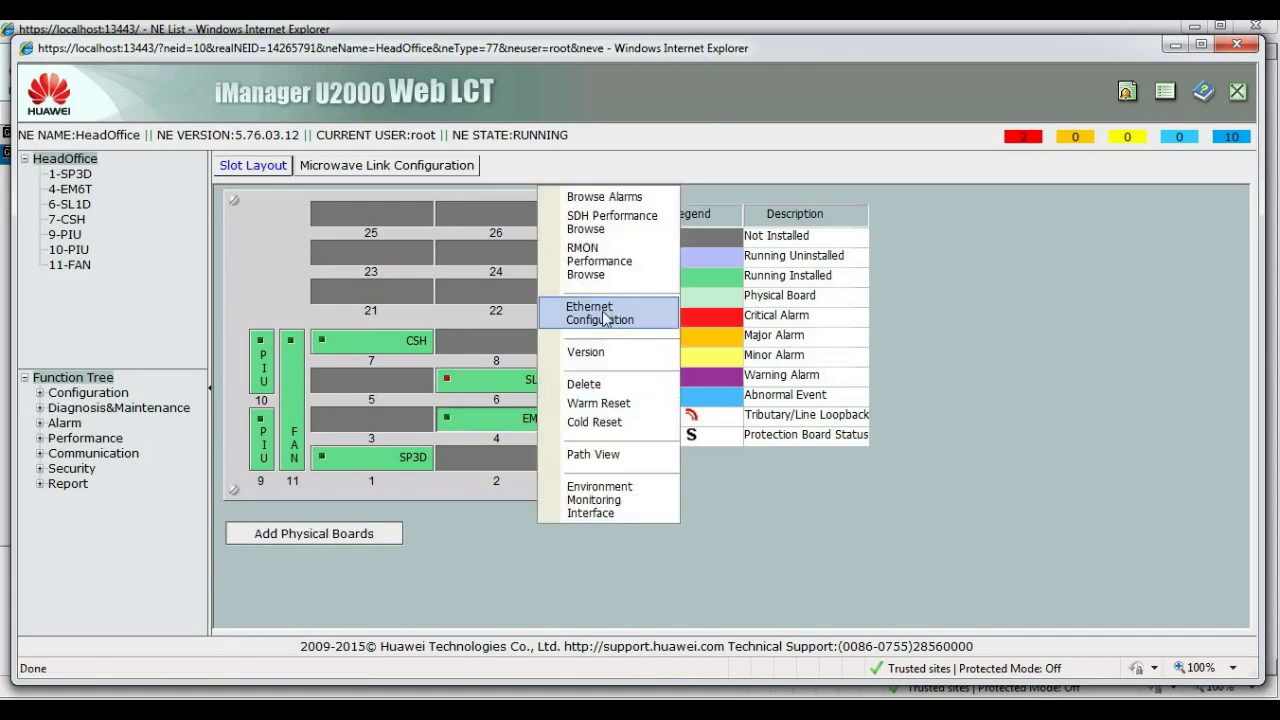
click(603, 318)
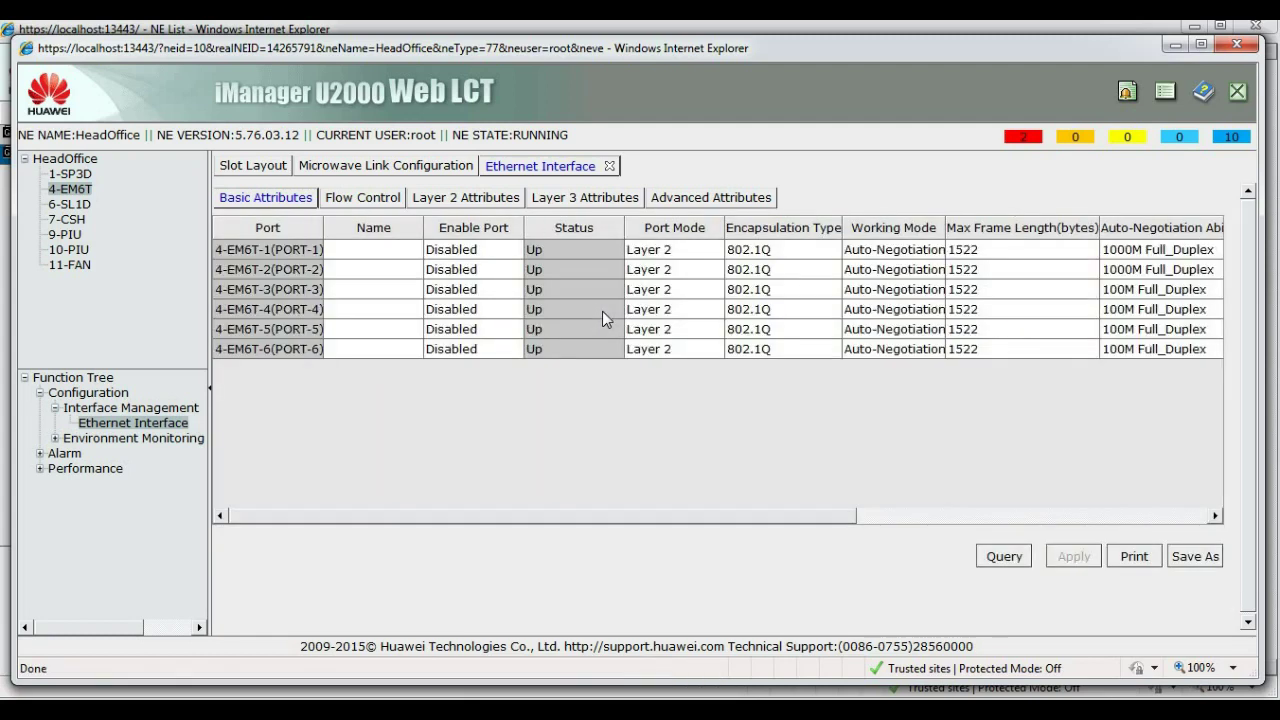
Name EM6T port 1 MPLS, enable it, set Layer 3 mode, and clear its old max frame length
click(400, 250)
click(398, 249)
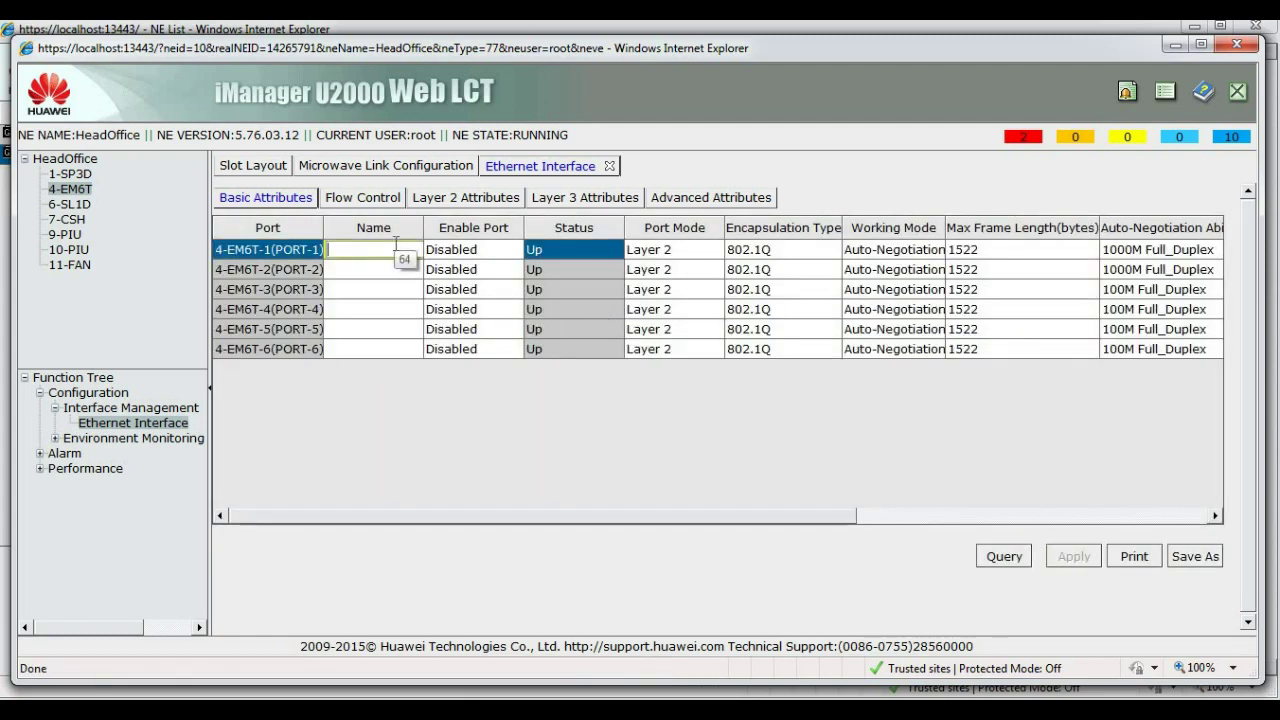
text(MPLS)
click(466, 252)
click(458, 280)
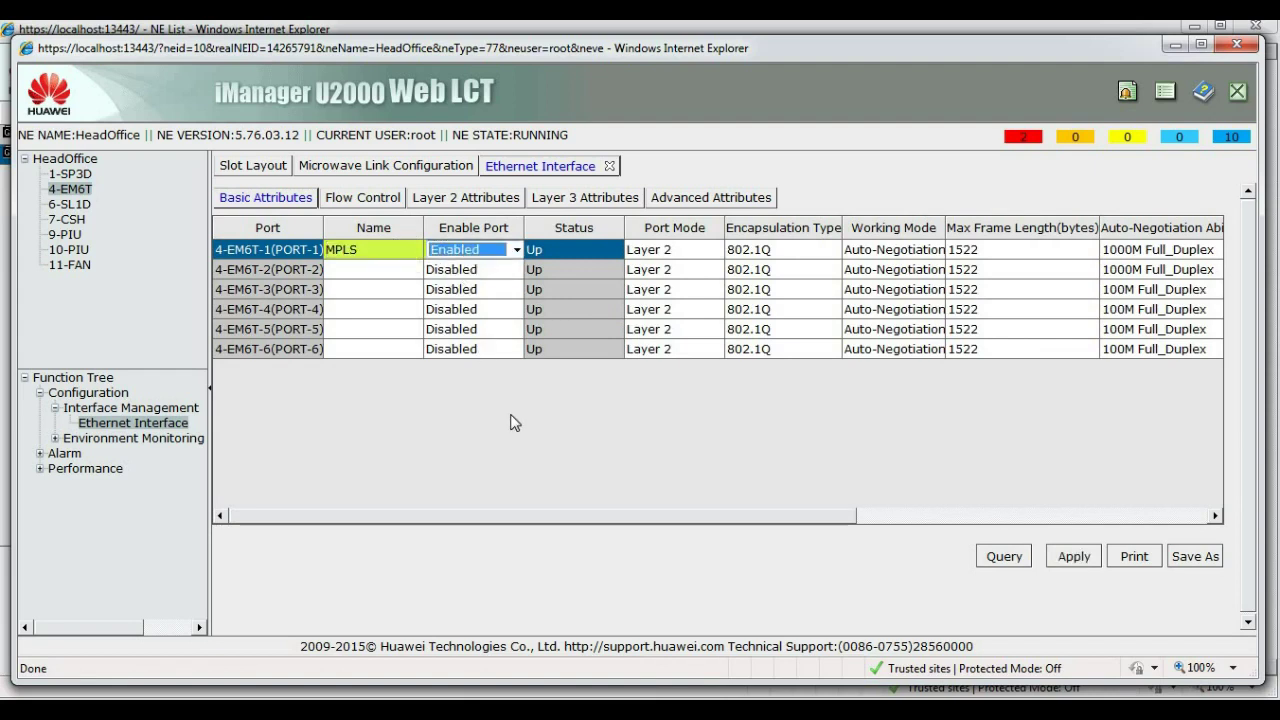
click(665, 252)
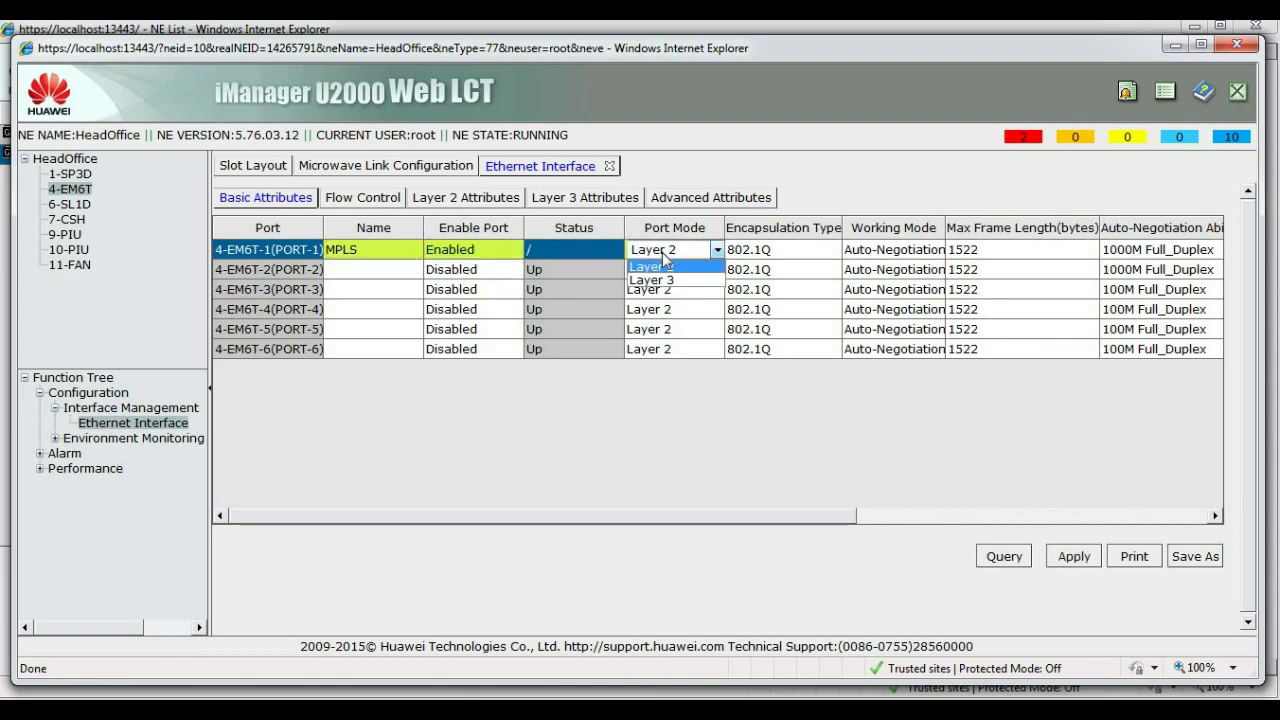
click(664, 283)
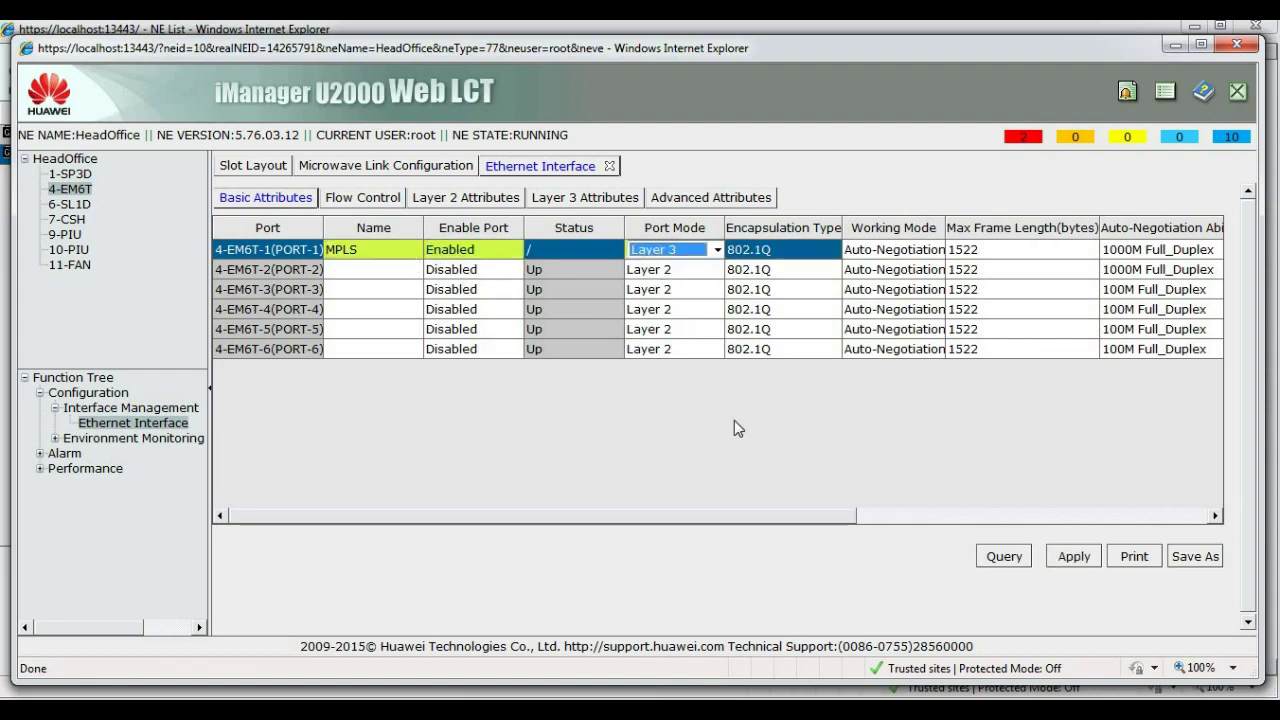
click(997, 249)
key(BackSpace)
key(BackSpace)
key(BackSpace)
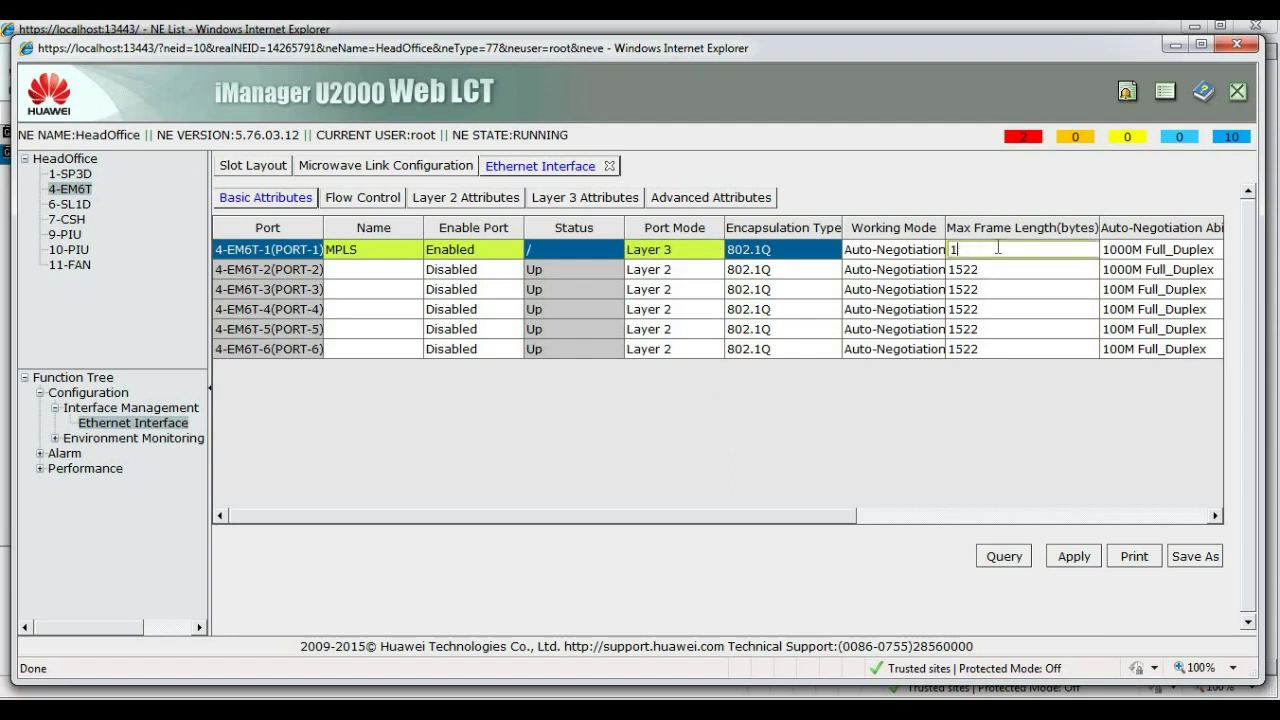
Enter 1620 as port 1's max frame length and apply the basic attributes
text(620)
key(Return)
click(1066, 563)
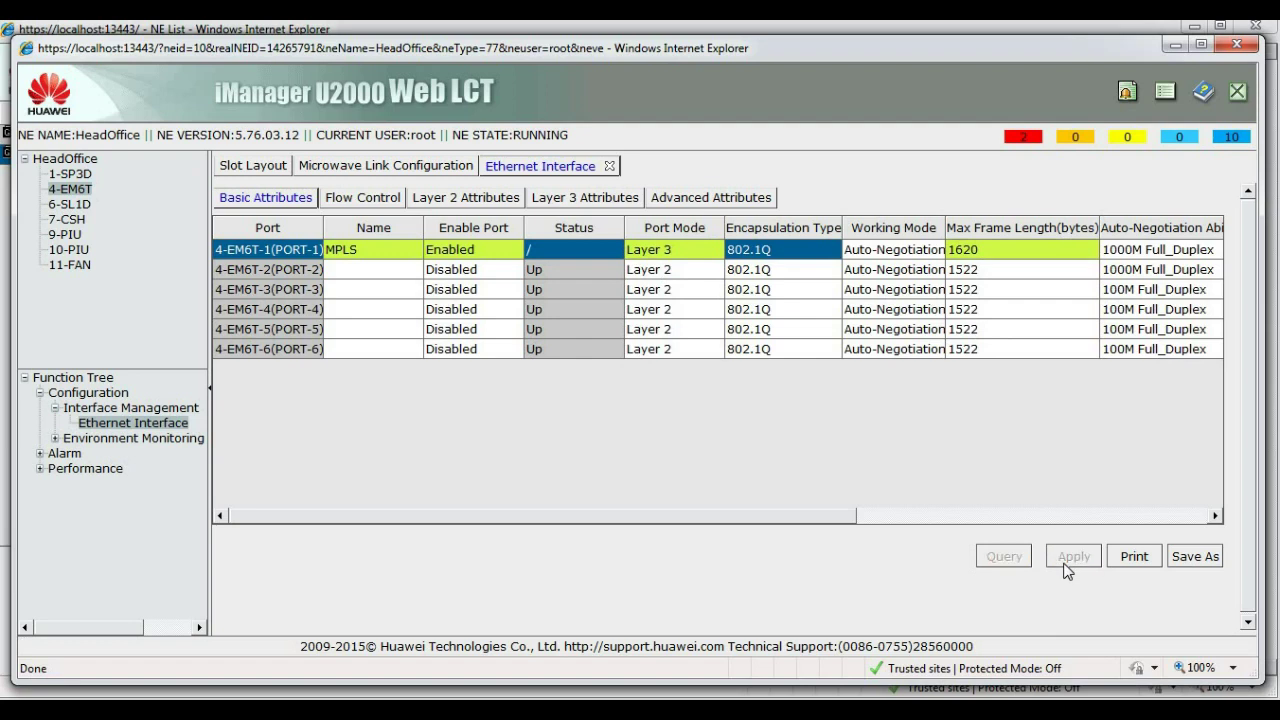
Give port 1 a manually specified IP 192.168.1.1 and apply, confirming the warnings
click(548, 198)
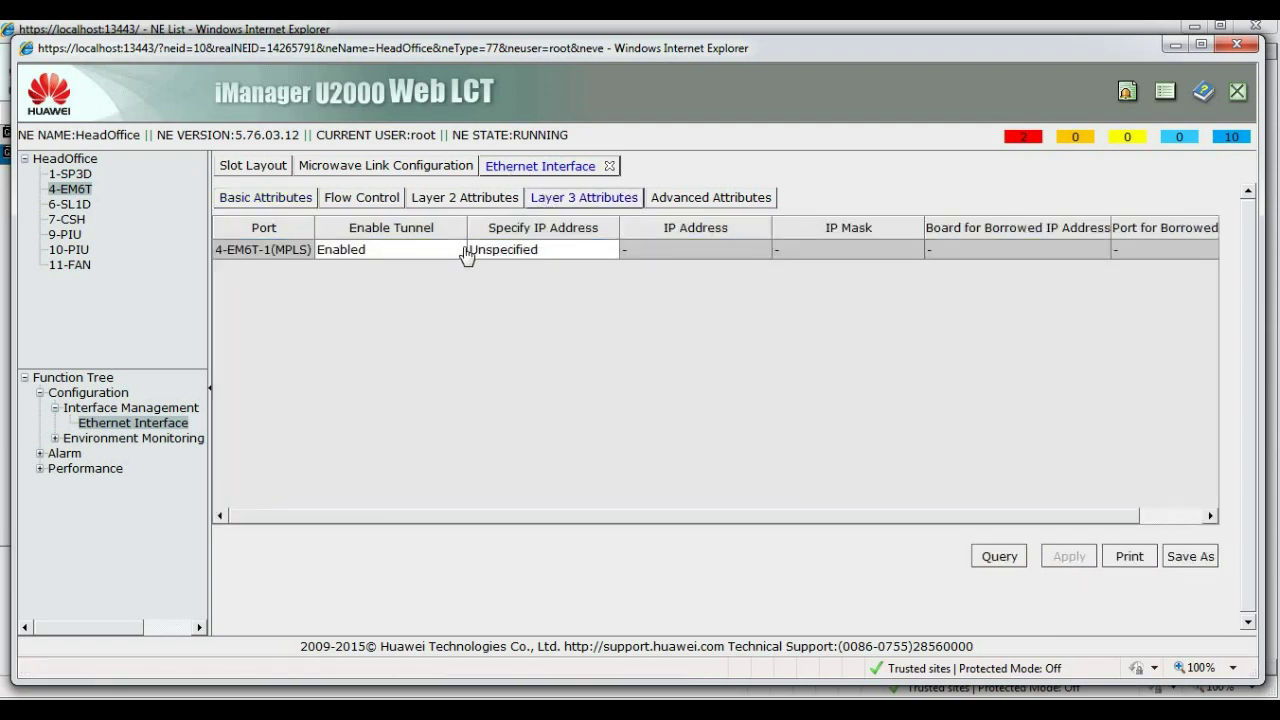
click(495, 249)
click(495, 249)
click(505, 278)
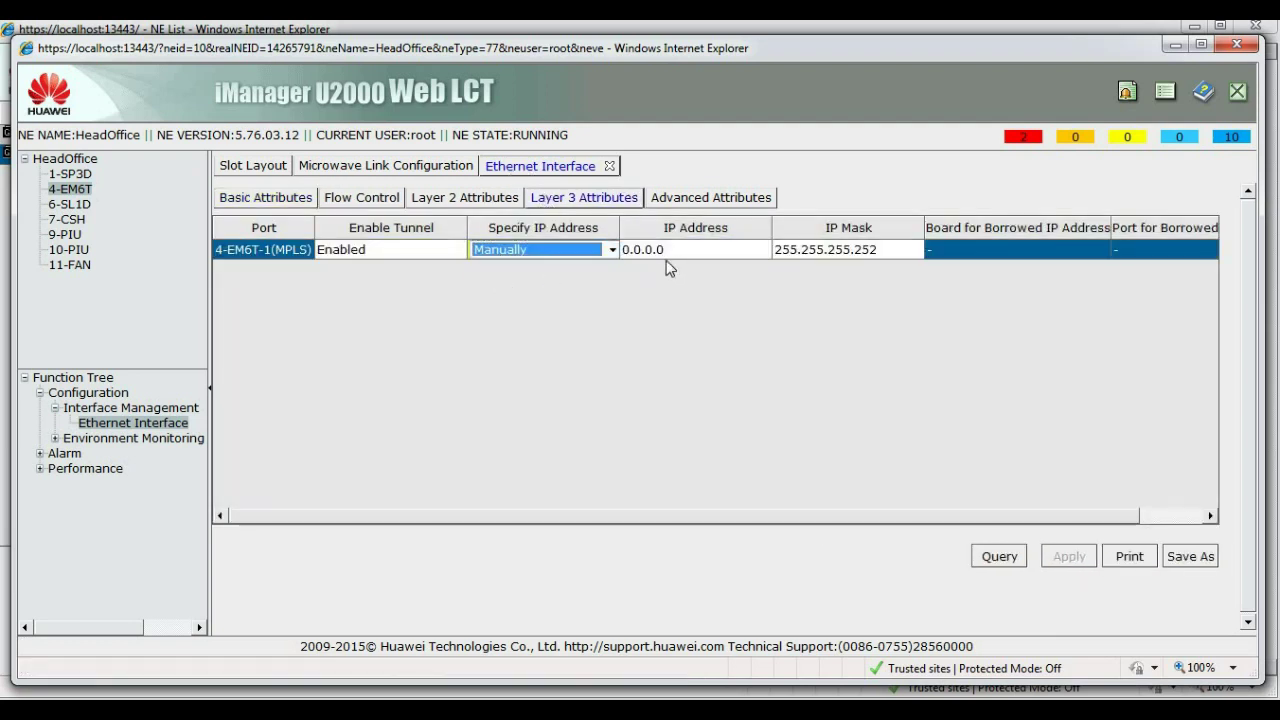
click(668, 252)
key(BackSpace)
key(BackSpace)
key(BackSpace)
key(BackSpace)
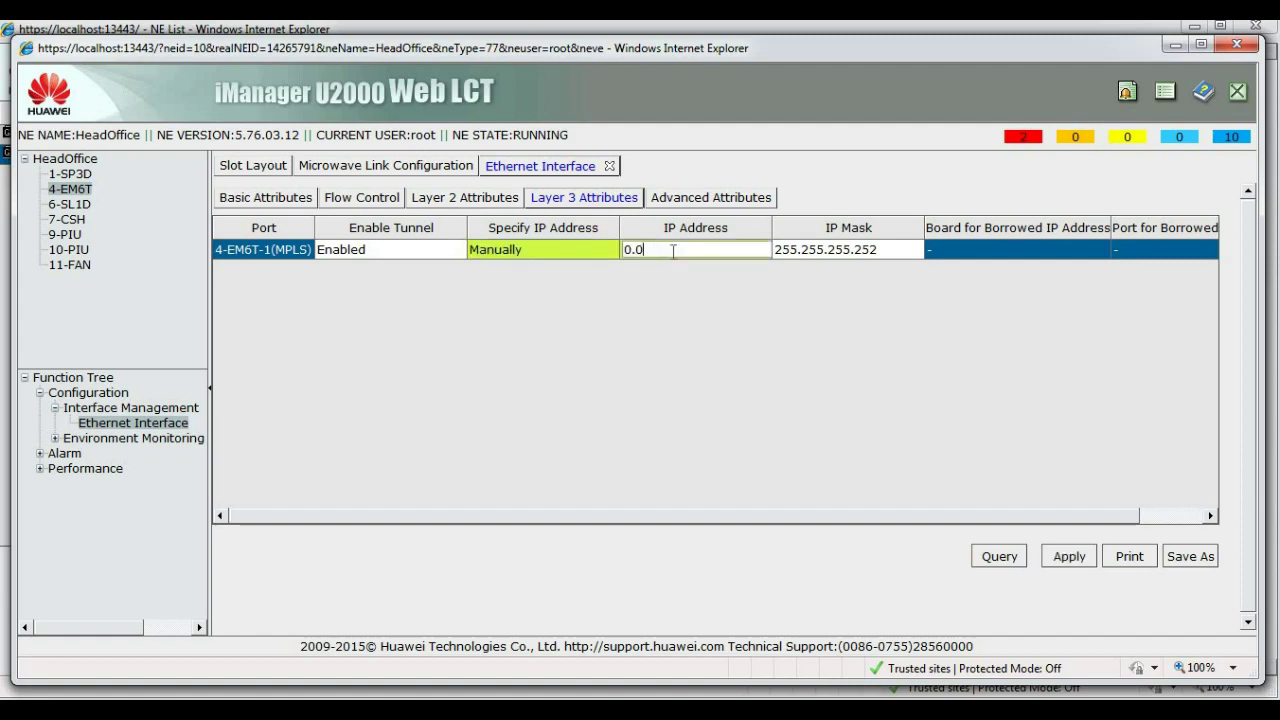
key(BackSpace)
key(BackSpace)
key(BackSpace)
text(192.168.1.1)
click(708, 318)
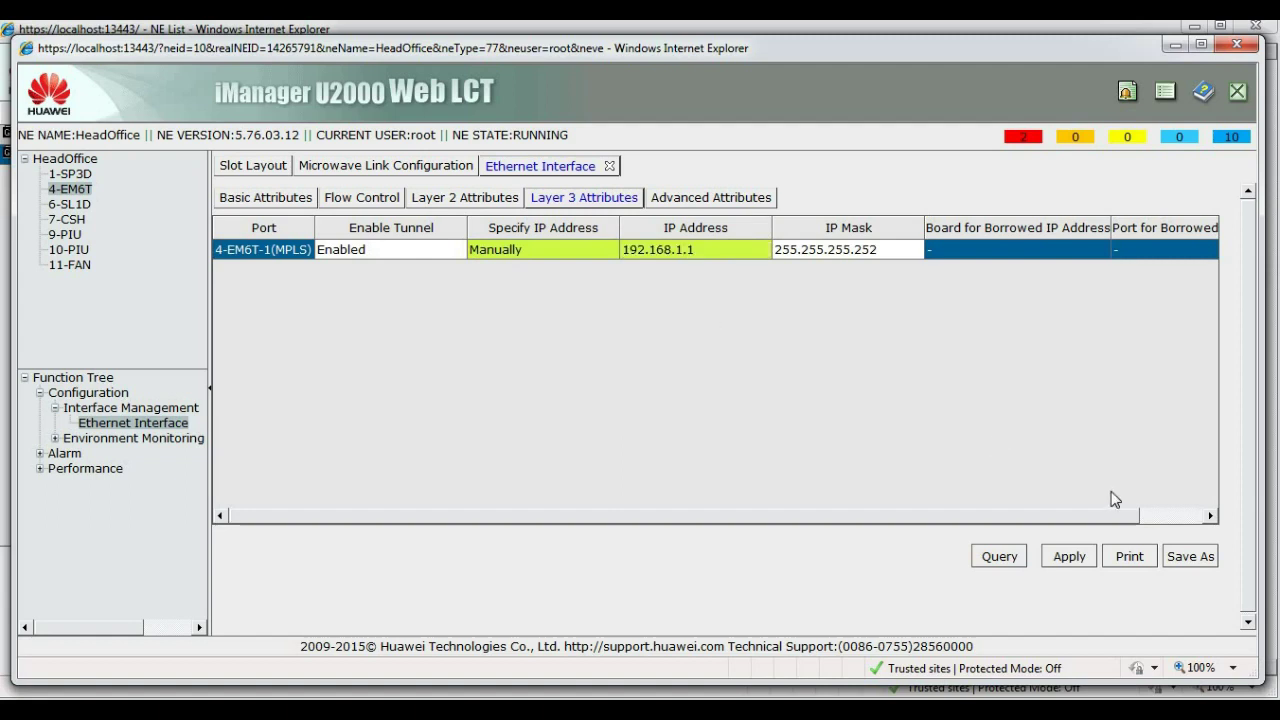
click(1066, 562)
click(738, 435)
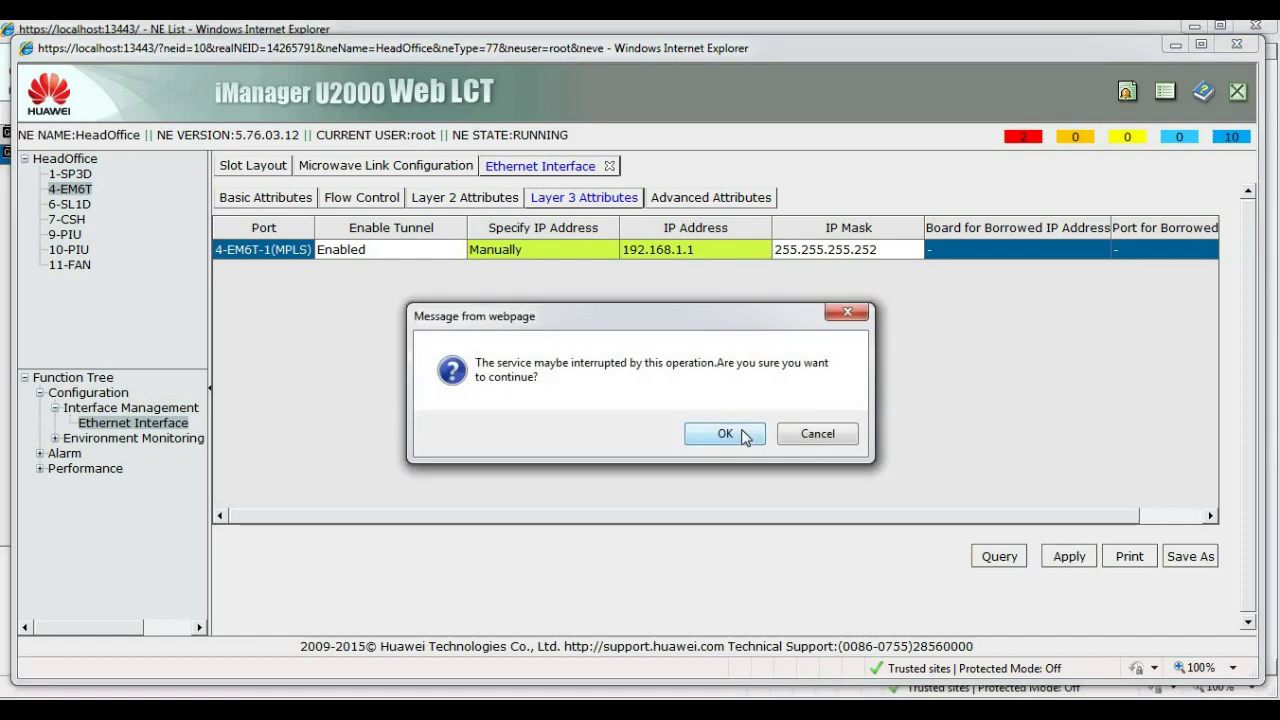
click(742, 434)
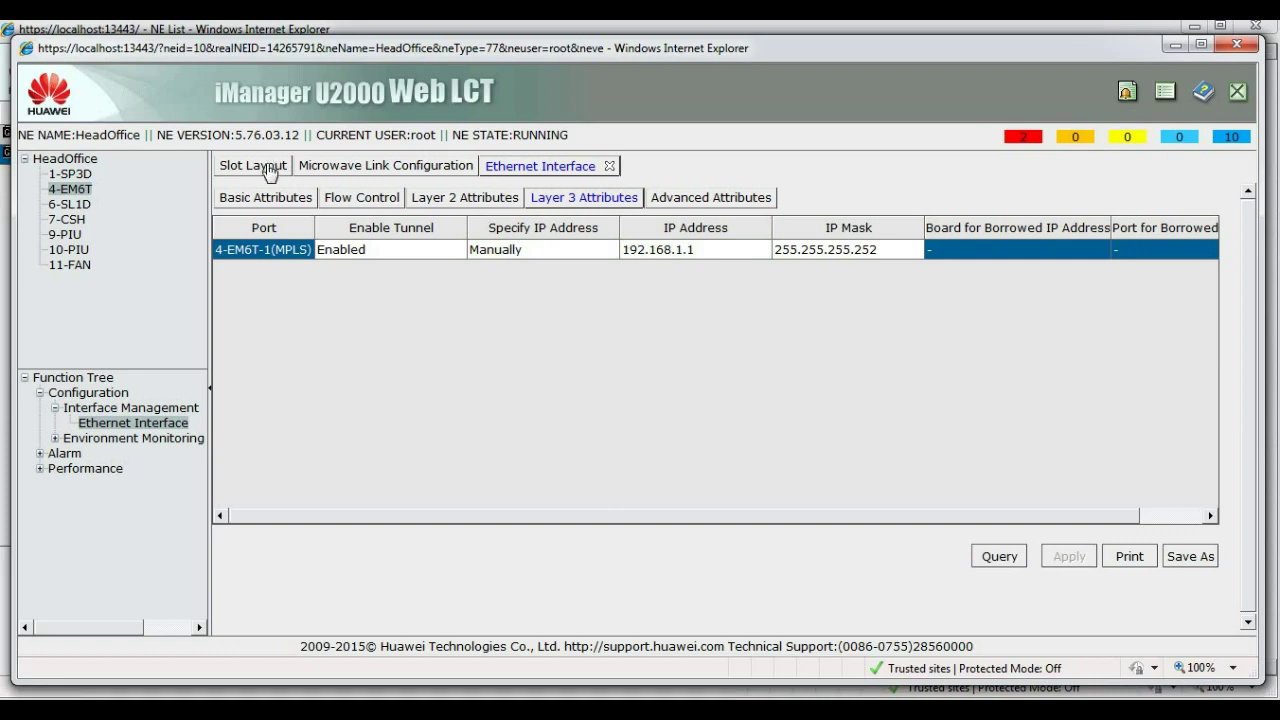
Change HeadOffice's LSR ID to 130.0.0.1 in MPLS Basic Configuration and confirm it
click(268, 170)
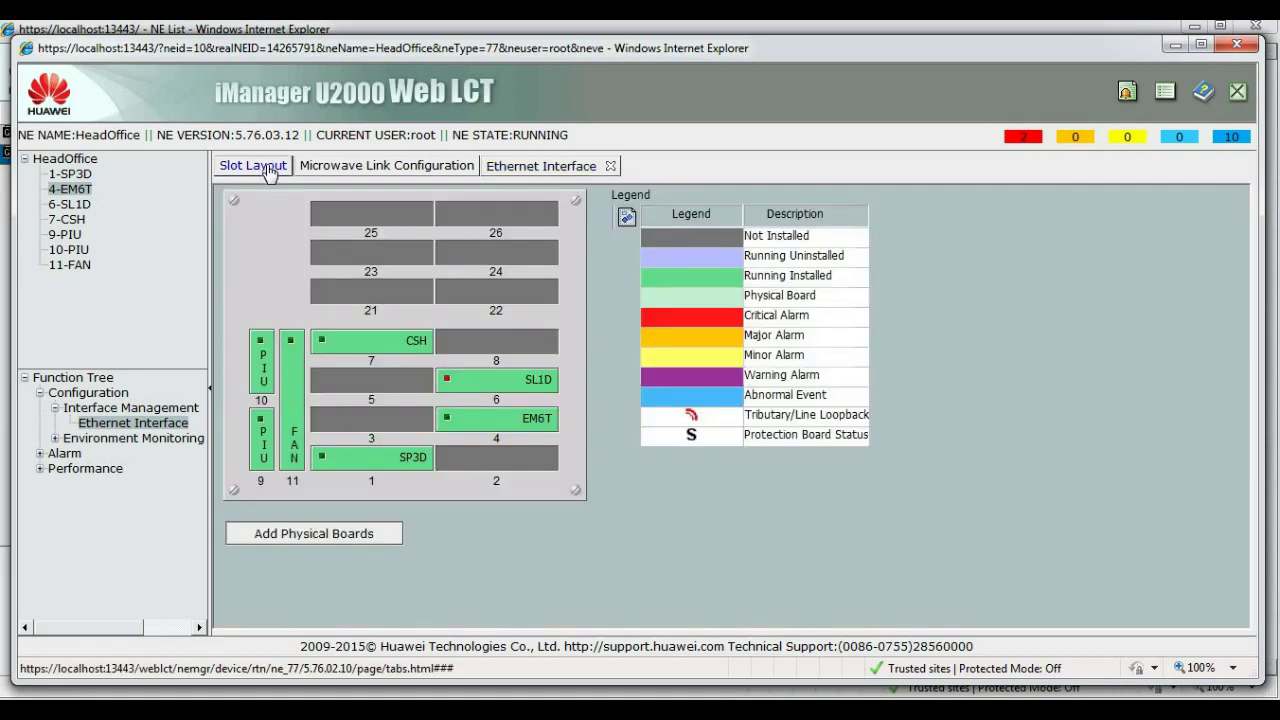
click(57, 162)
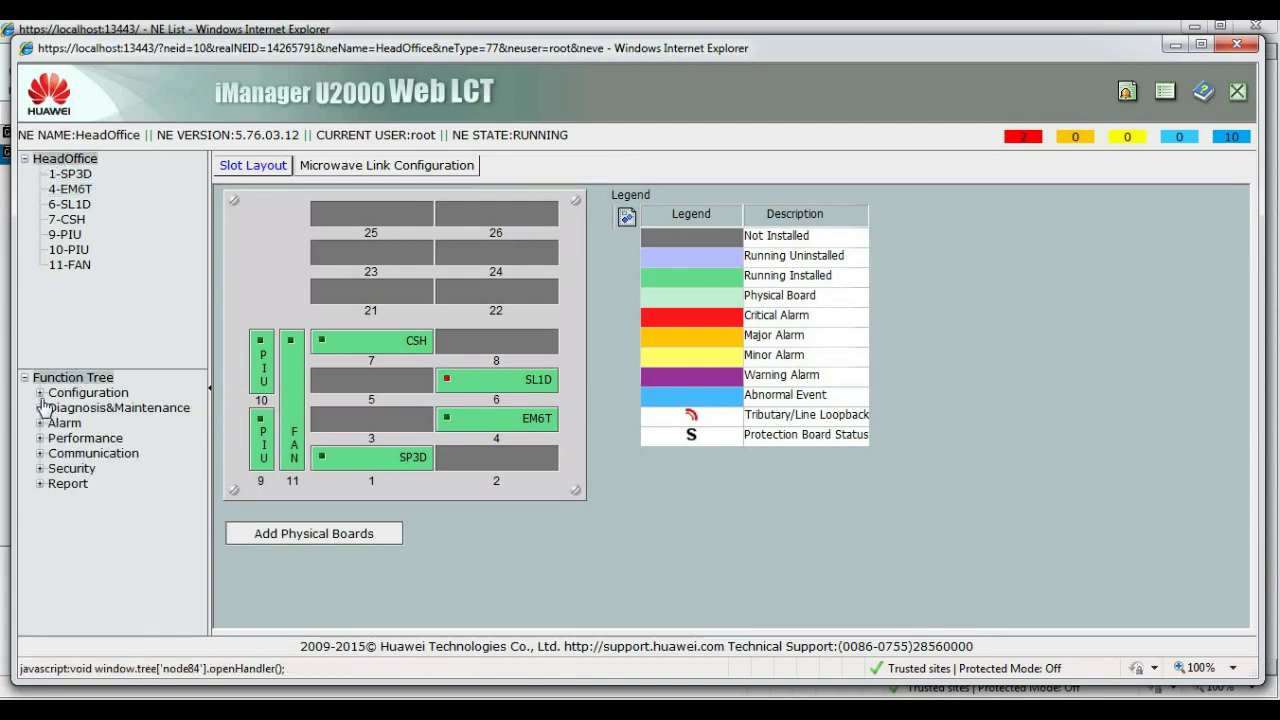
click(41, 392)
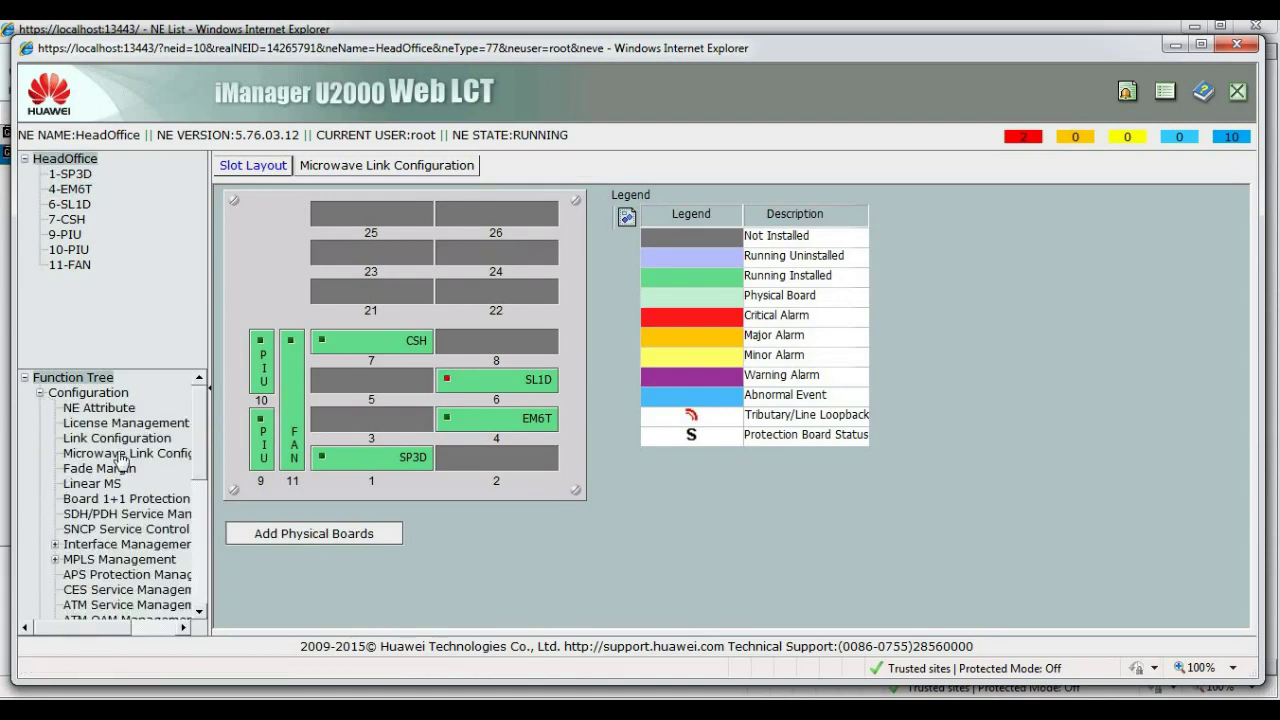
click(55, 559)
click(107, 577)
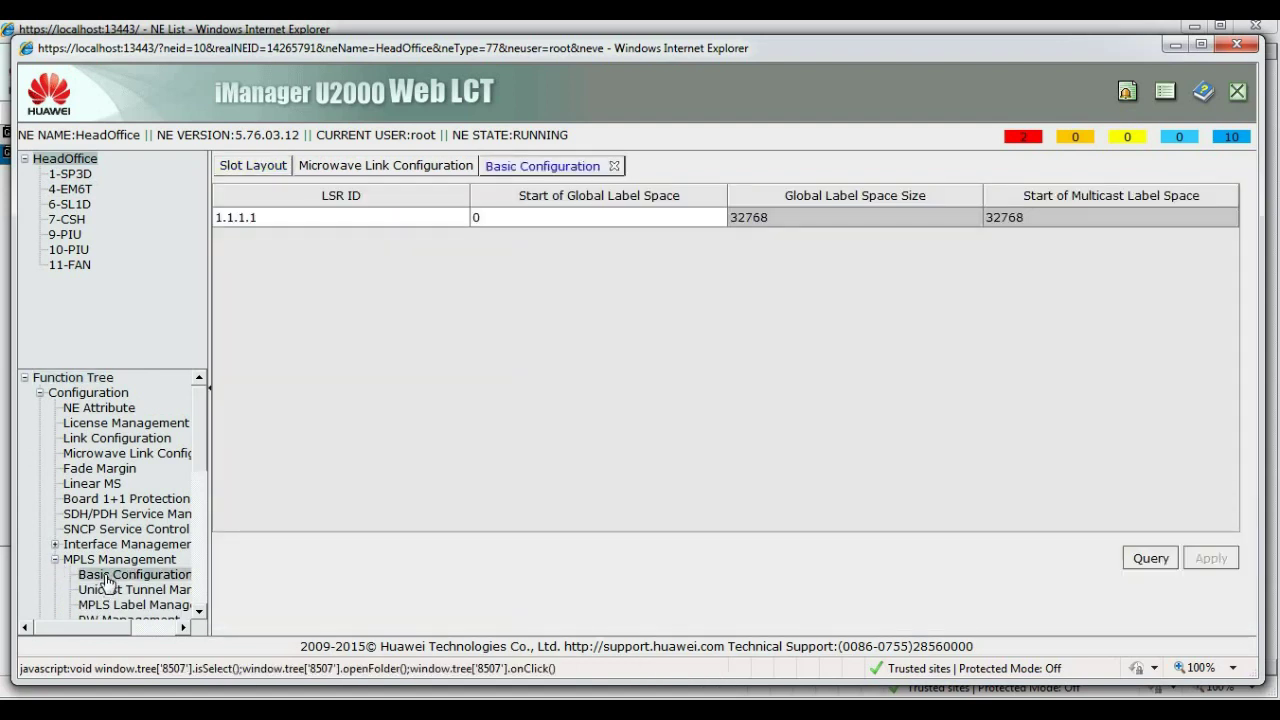
click(292, 212)
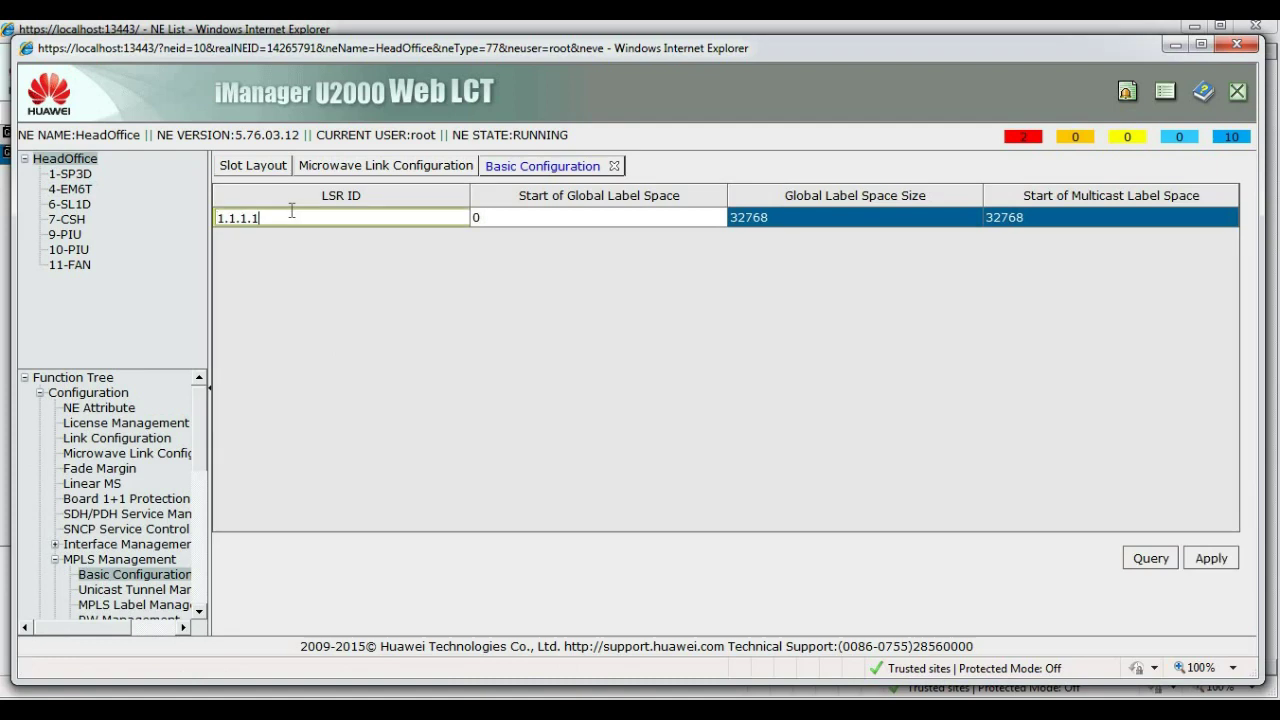
key(BackSpace)
key(BackSpace)
key(BackSpace)
key(BackSpace)
key(BackSpace)
key(BackSpace)
key(BackSpace)
text(130.0.0.1)
click(418, 363)
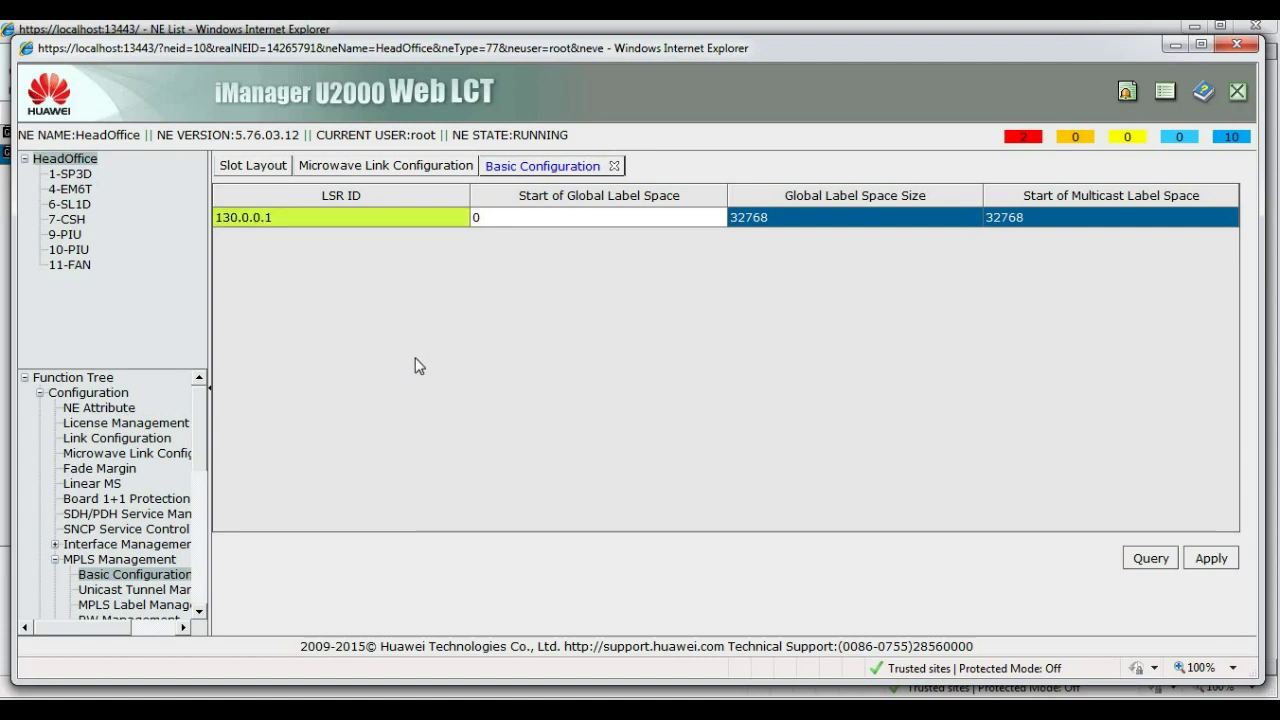
click(1206, 560)
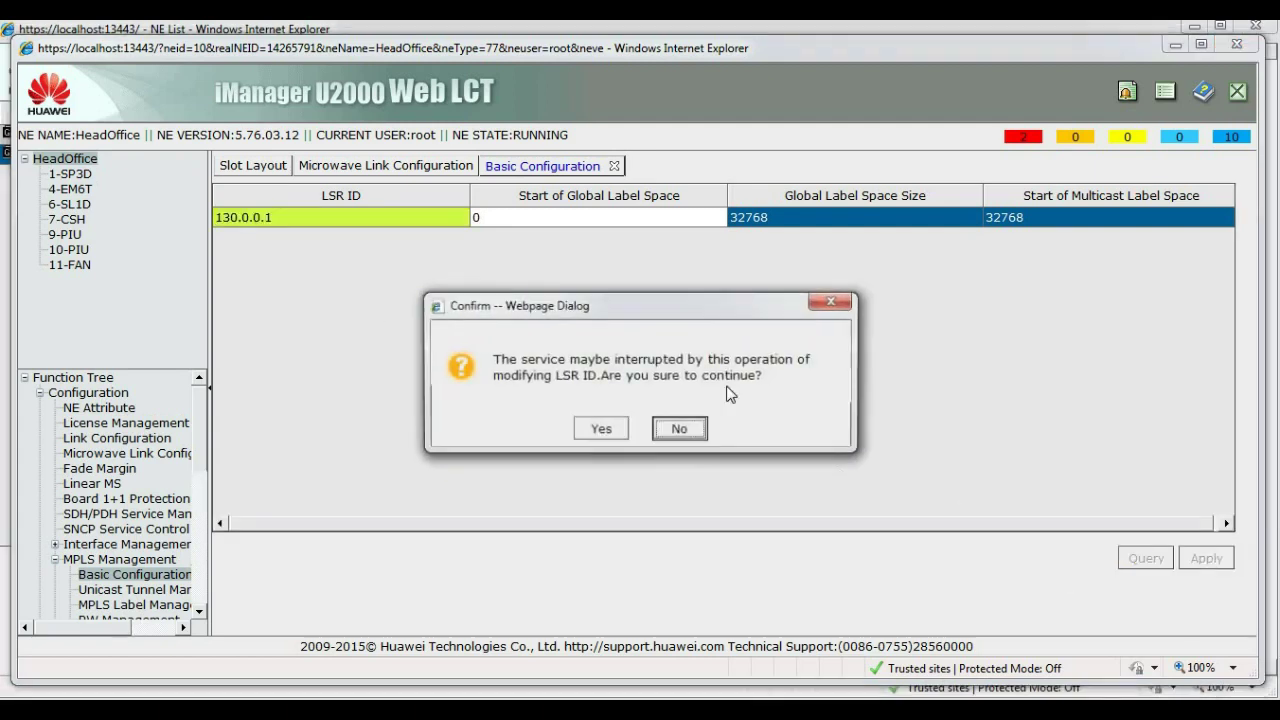
click(618, 430)
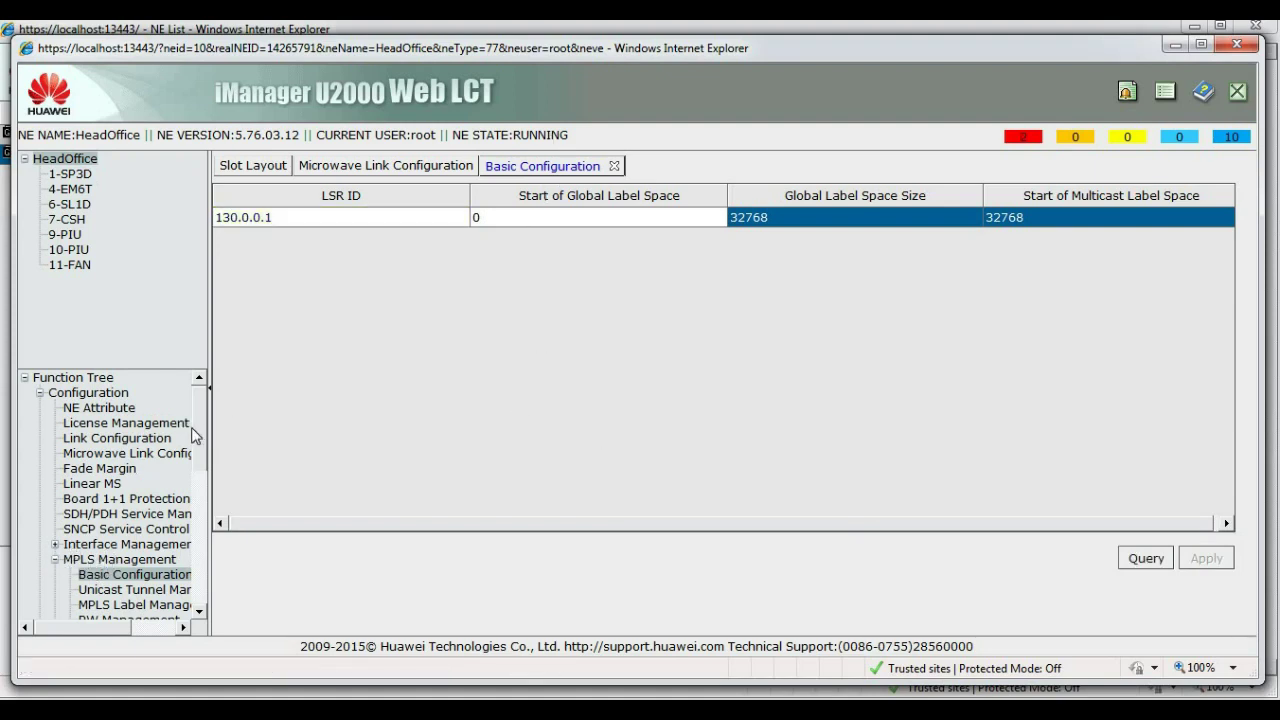
scroll(203, 458, down, 3)
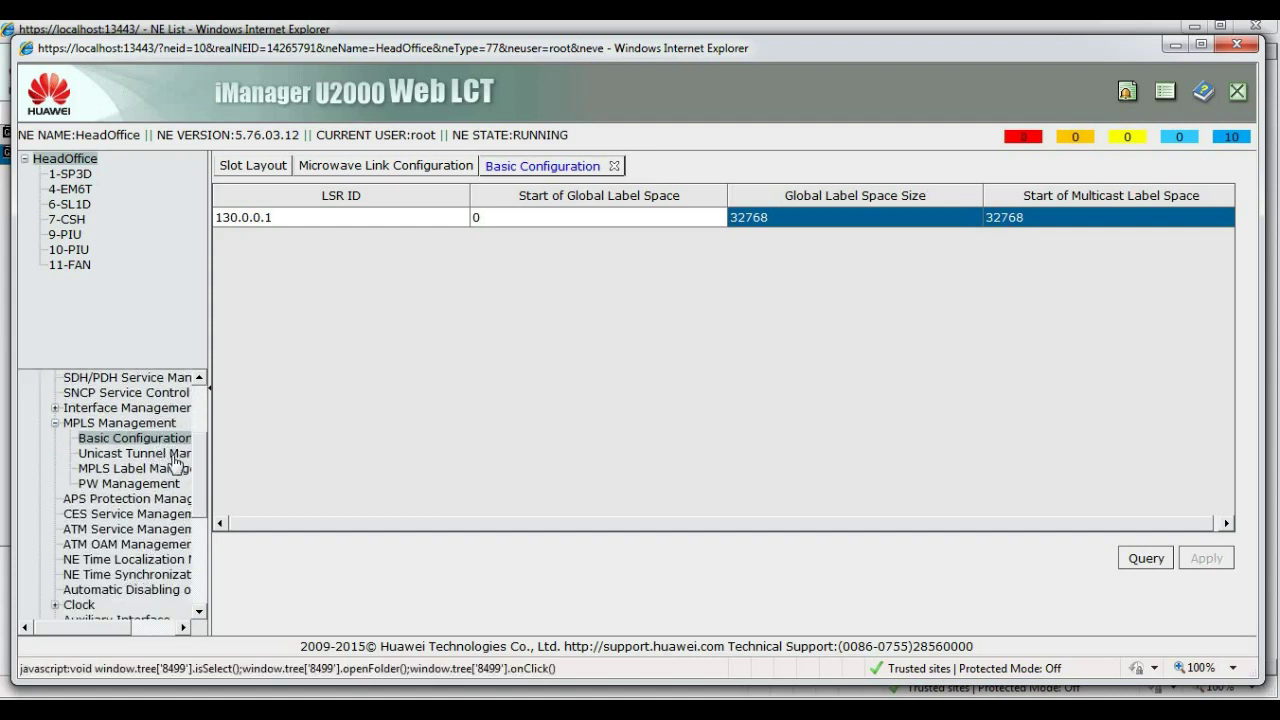
Start a new unicast bidirectional tunnel with ID 1501 named OfficeA_HeadOffice
click(176, 456)
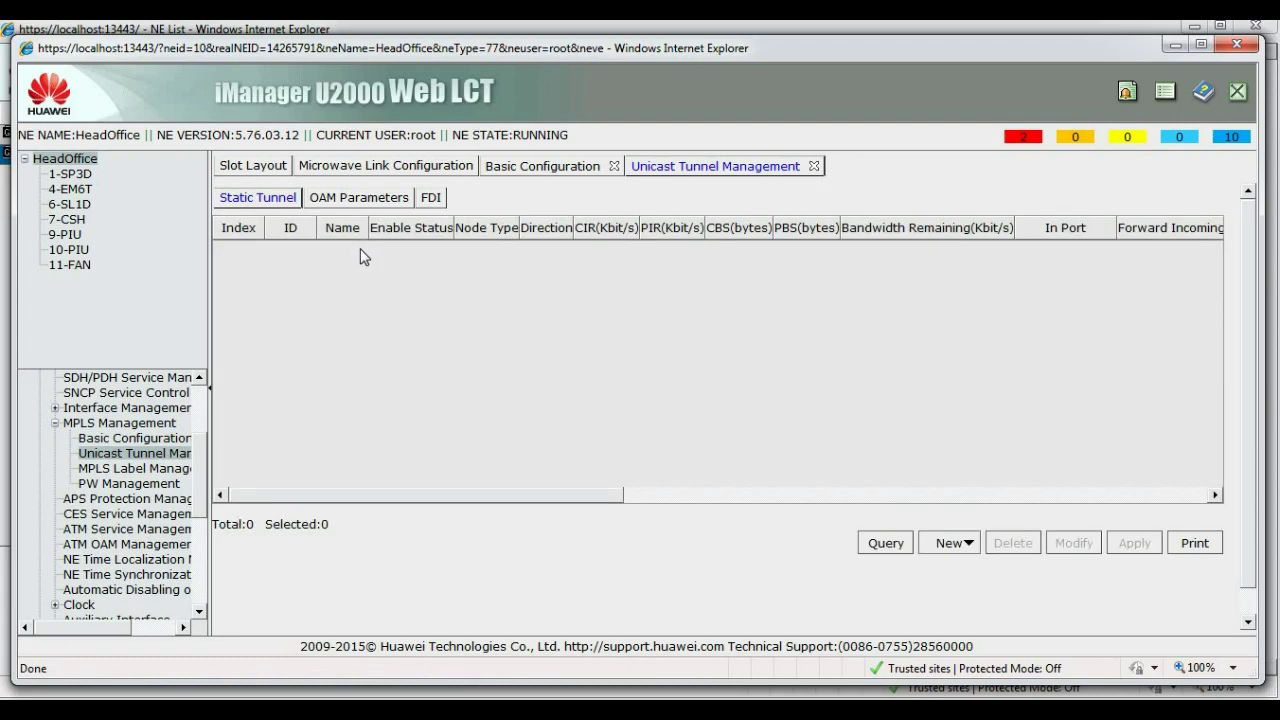
click(966, 543)
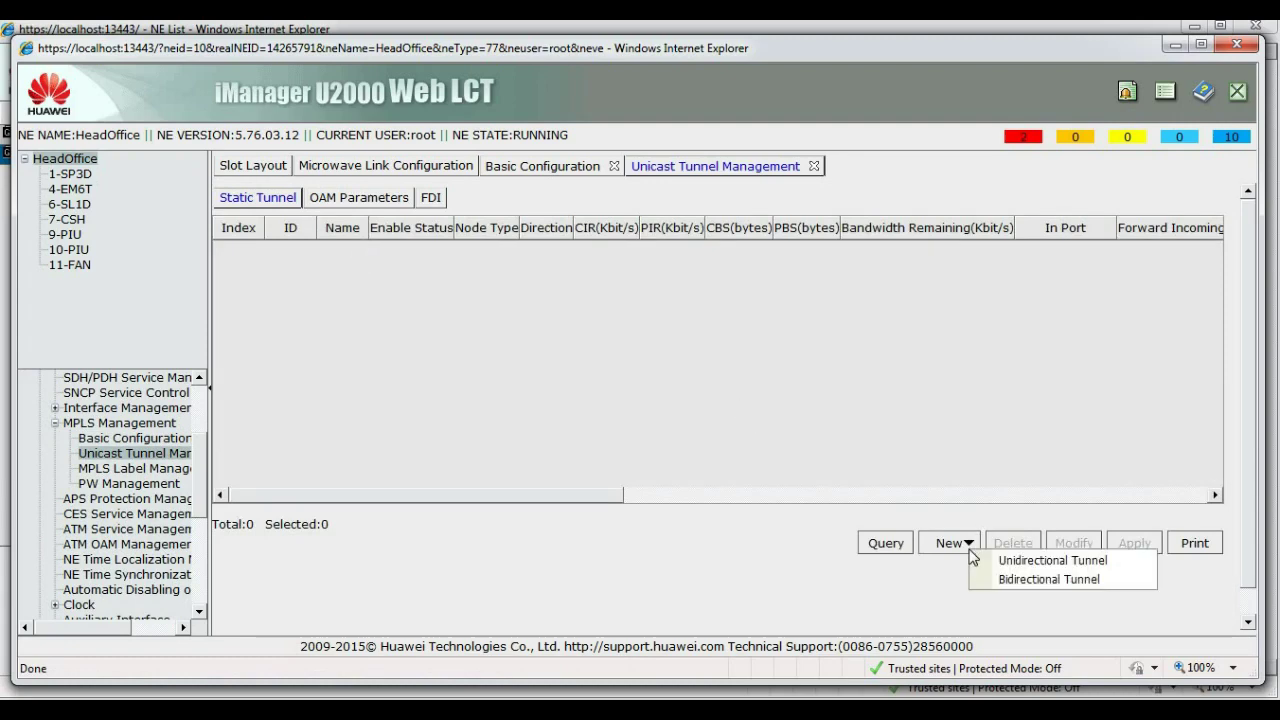
click(1012, 582)
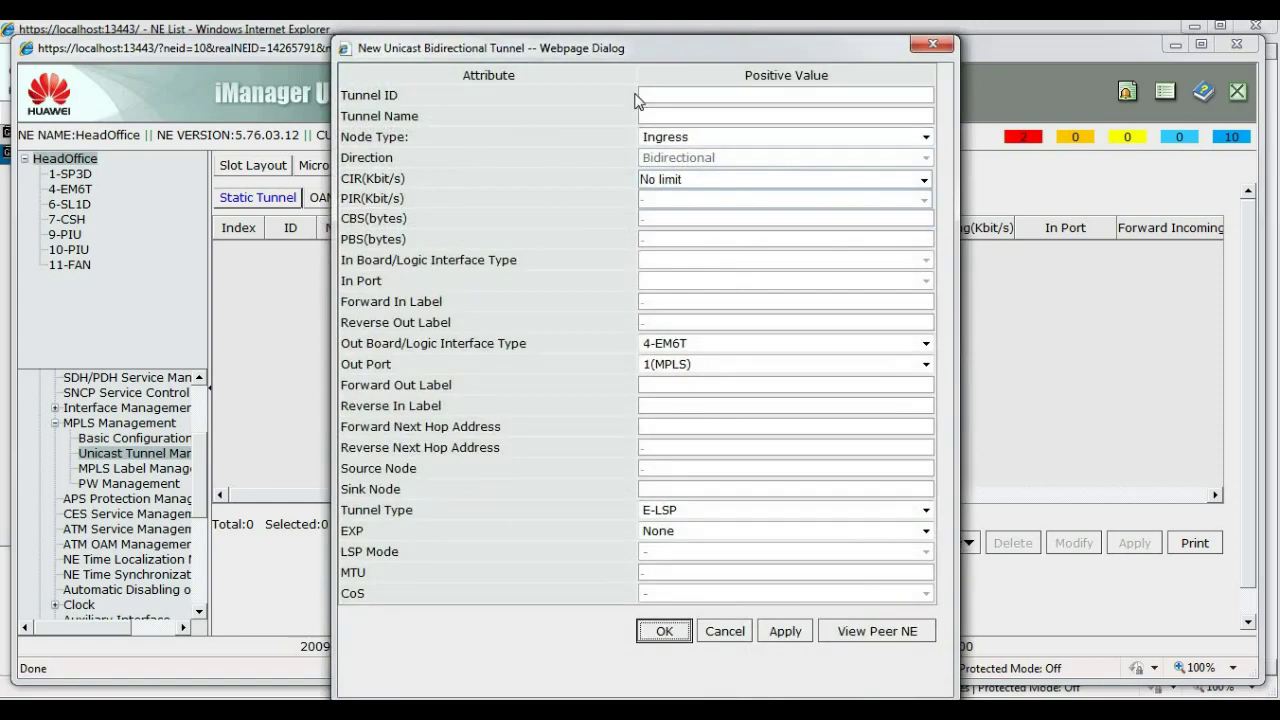
click(691, 100)
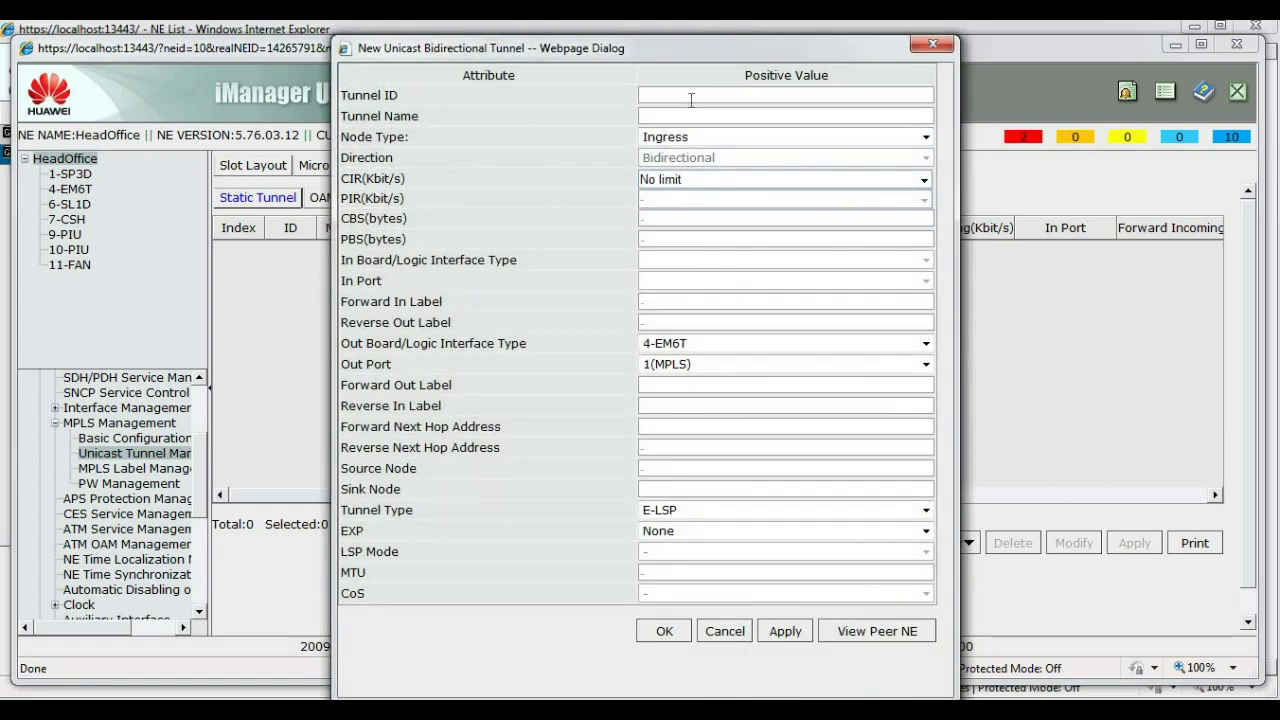
text(1501)
click(690, 115)
text(Offic)
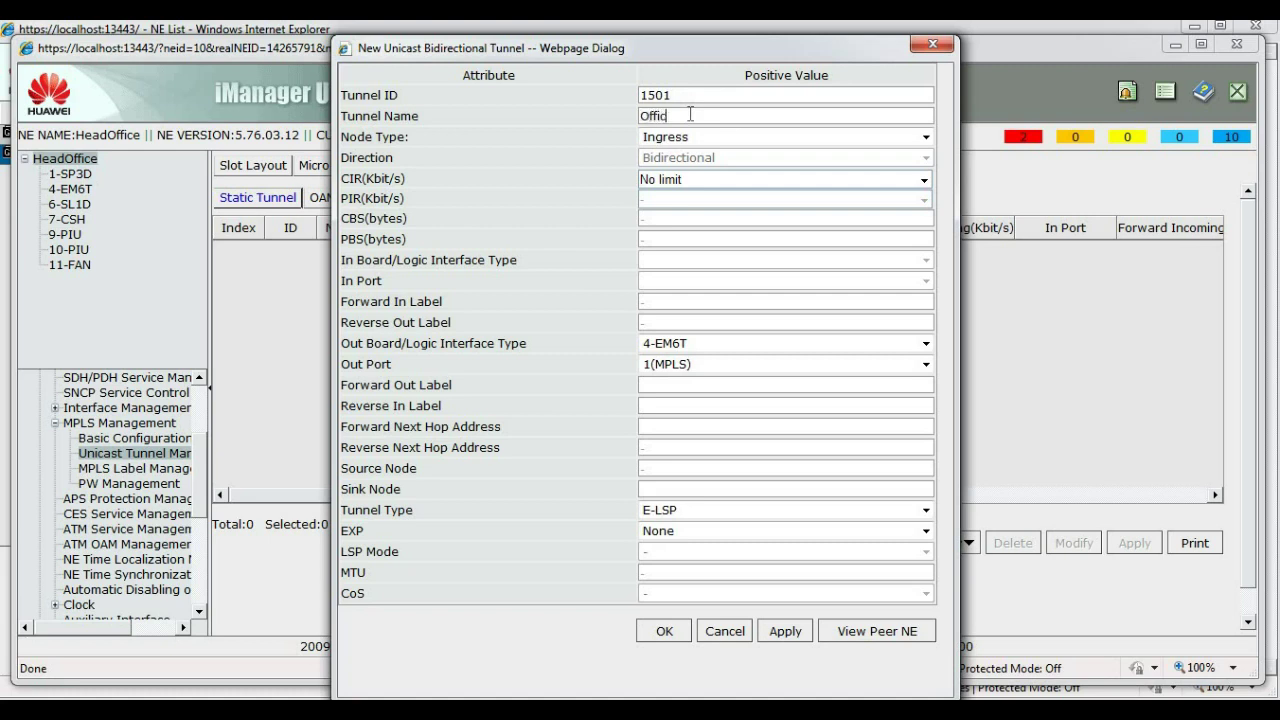
text(eA_HeadOffice)
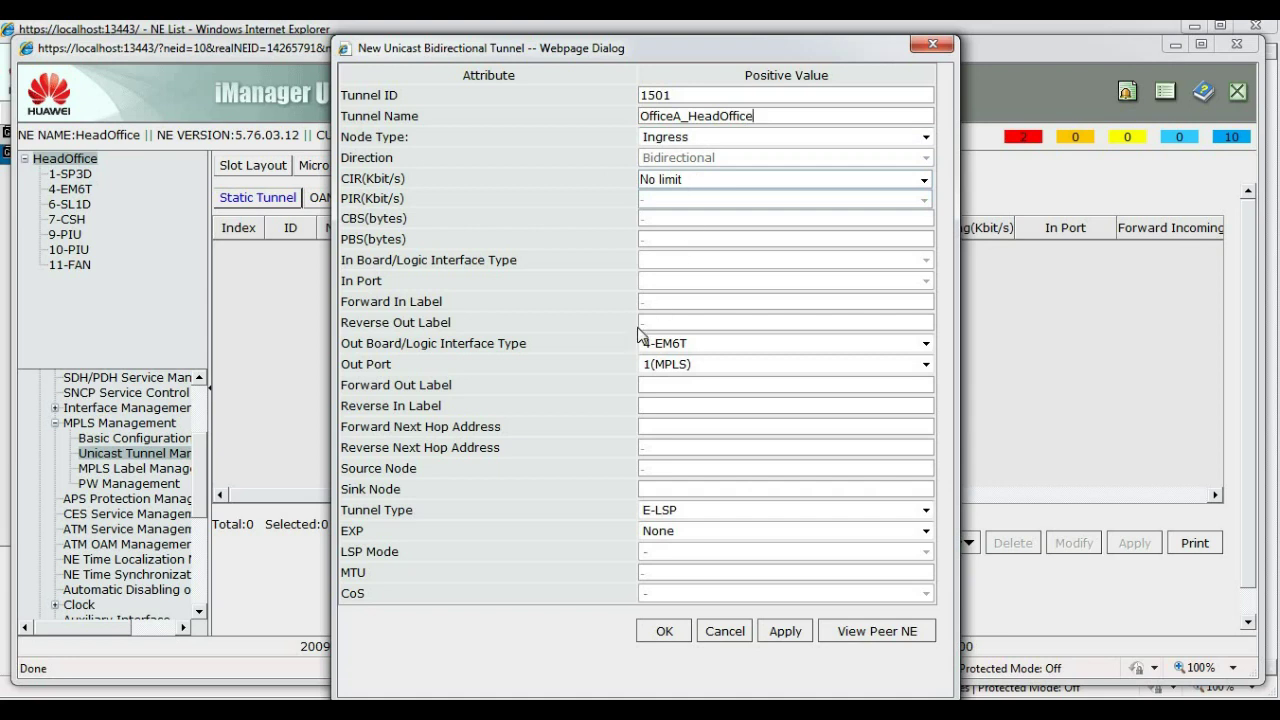
Use out port 1(MPLS), labels 1301/1302, next hop 192.168.1.2, sink 130.0.0.2, and create it
click(673, 367)
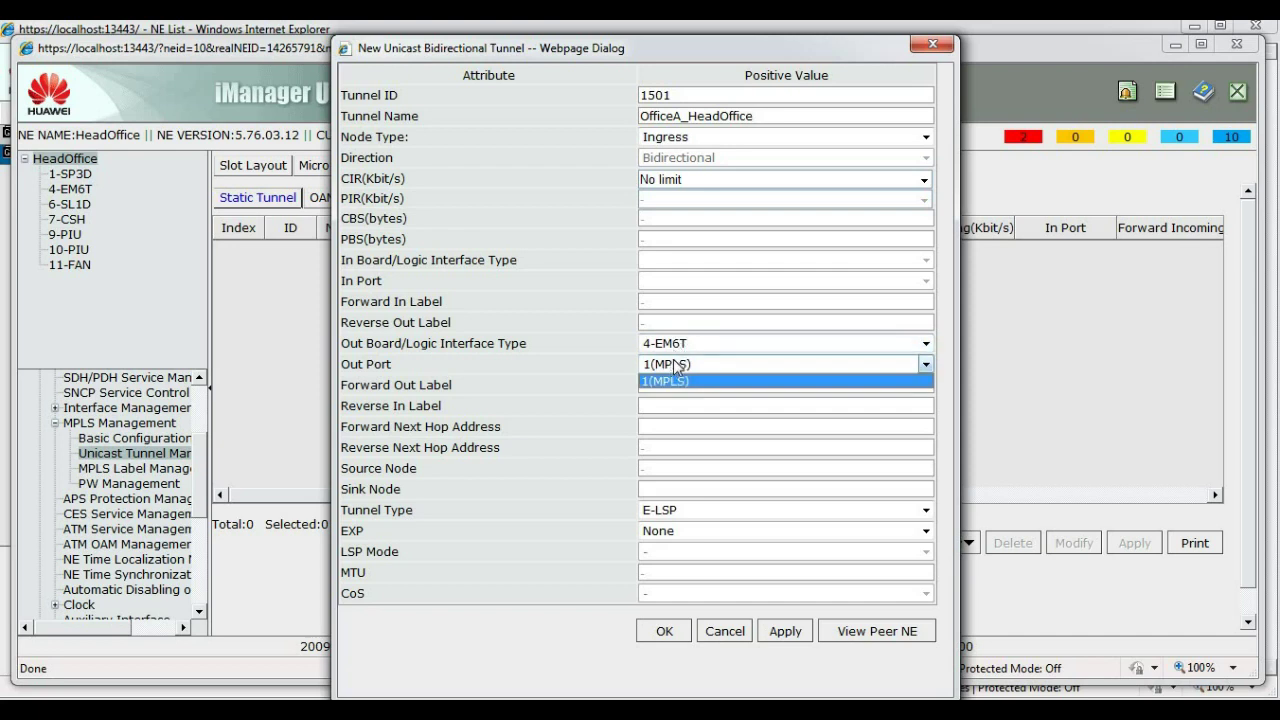
click(675, 364)
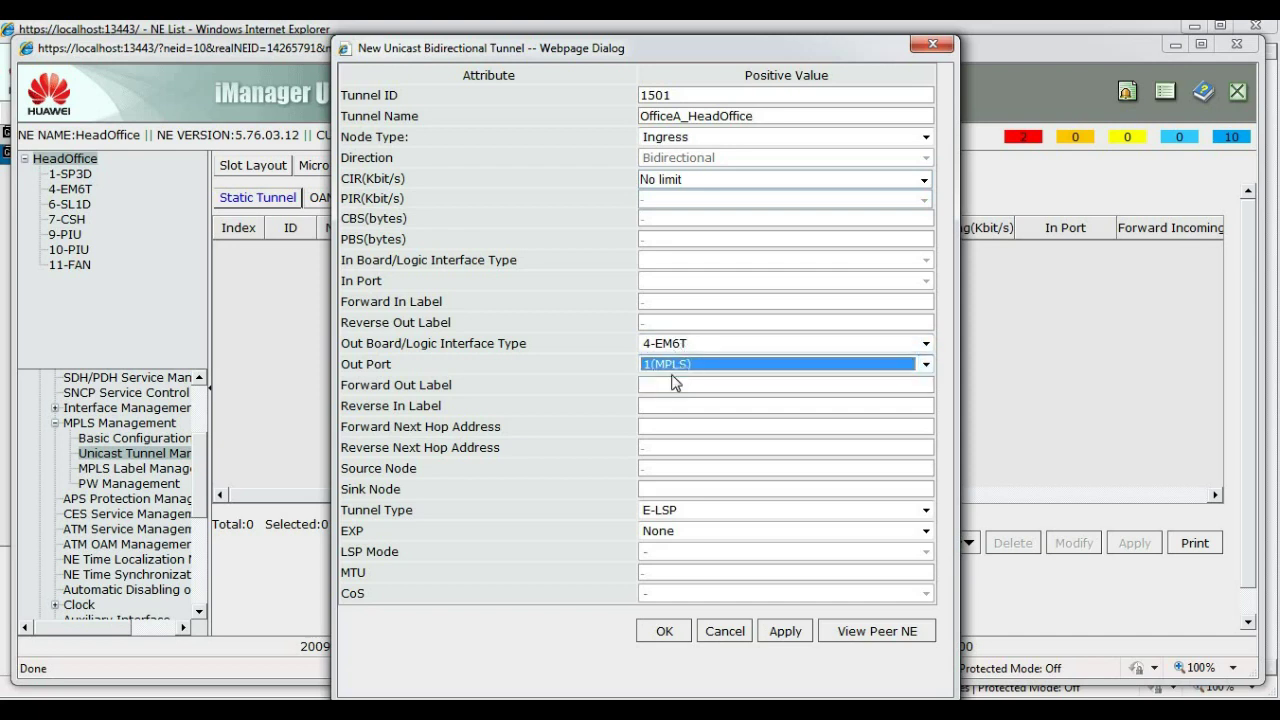
click(673, 385)
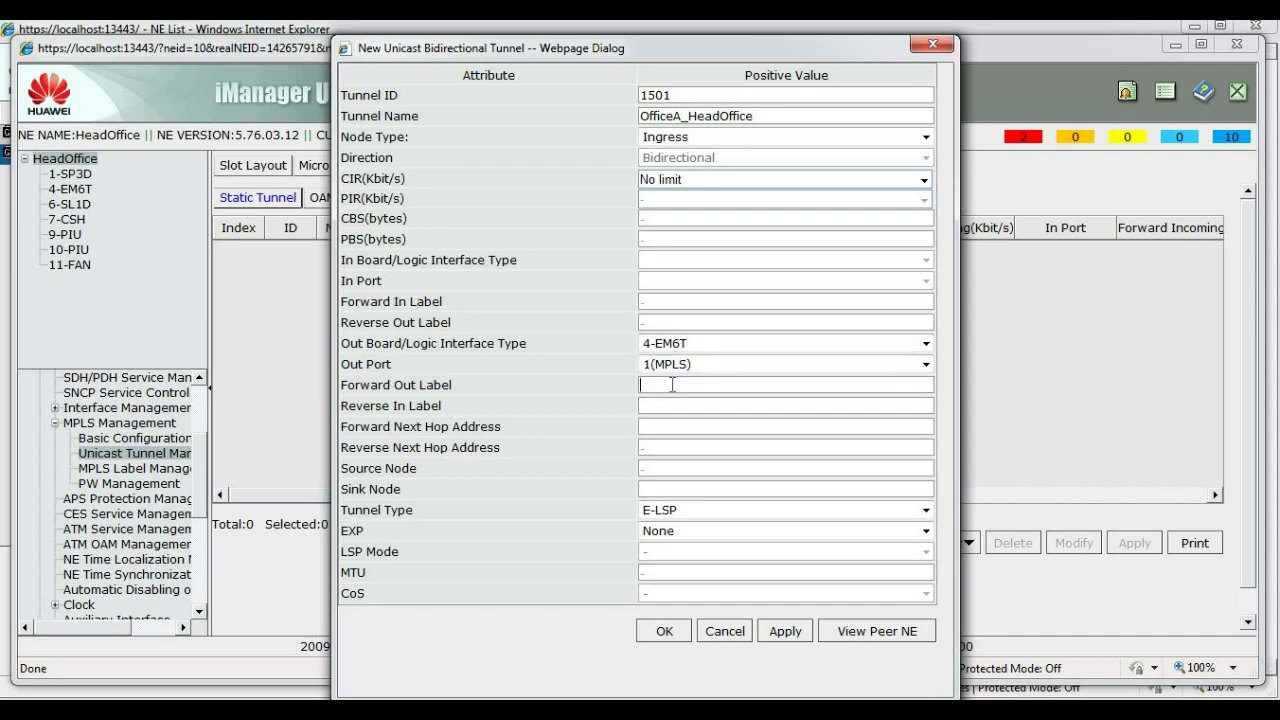
text(1301)
text(1302)
click(661, 428)
text(192.1)
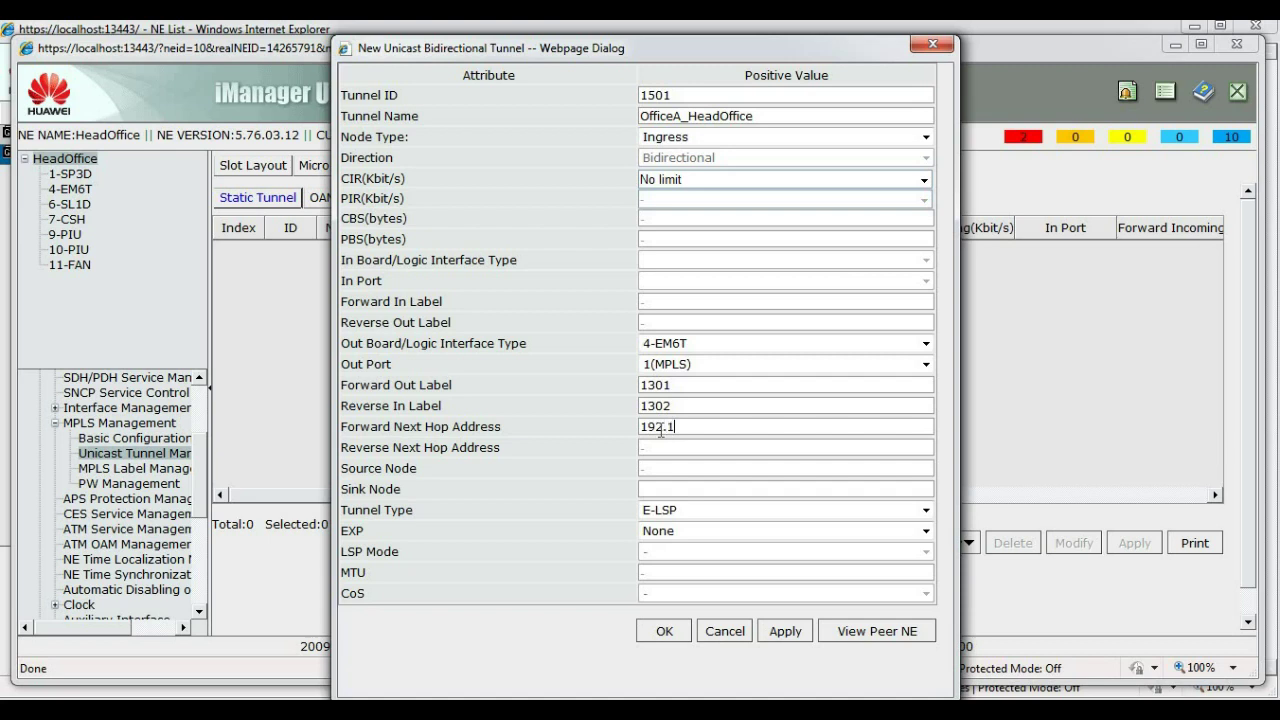
text(68.)
text(1.2)
text(130.)
text(0)
text(.0.2)
click(669, 634)
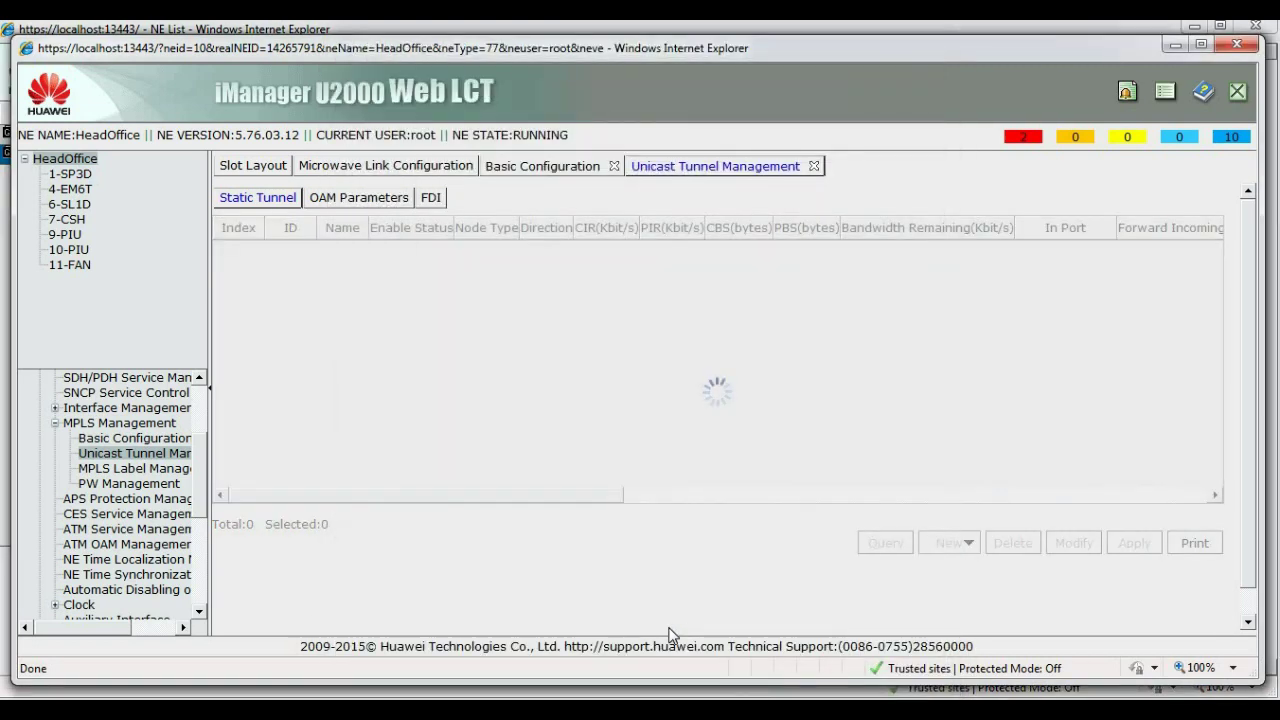
Set tunnel 1501's OAM Status to Enabled and apply
click(372, 205)
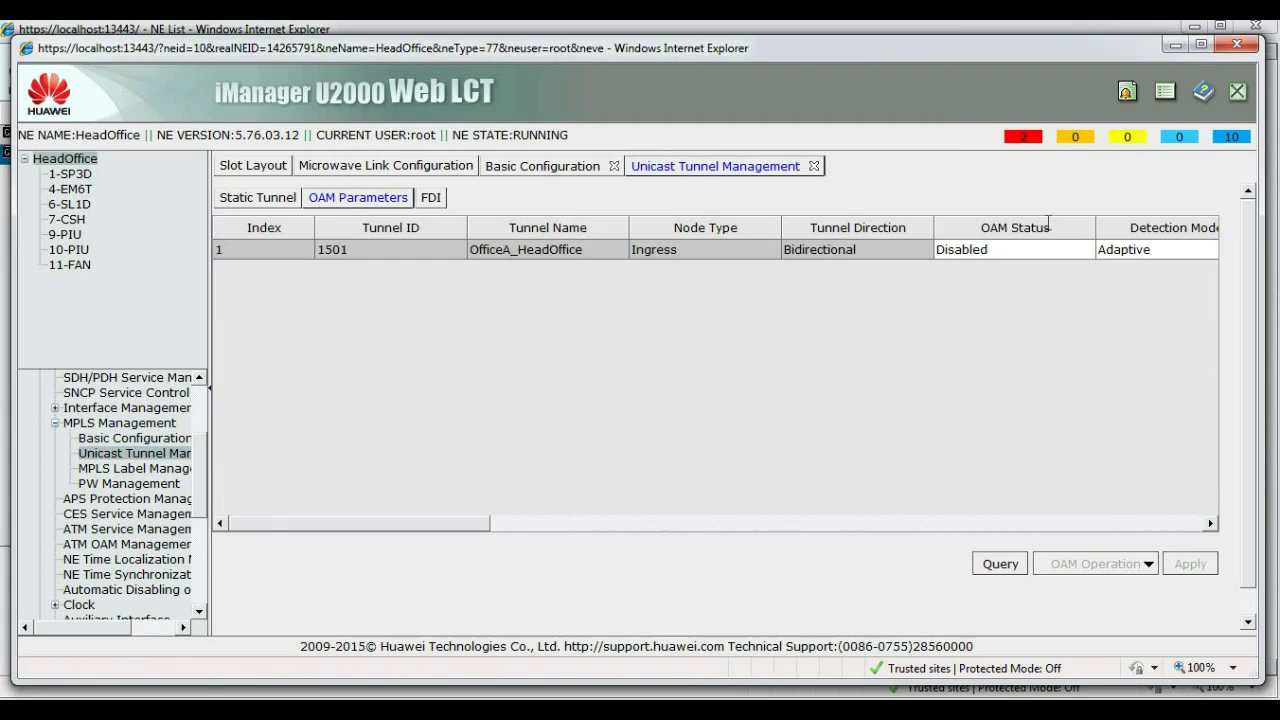
click(1022, 258)
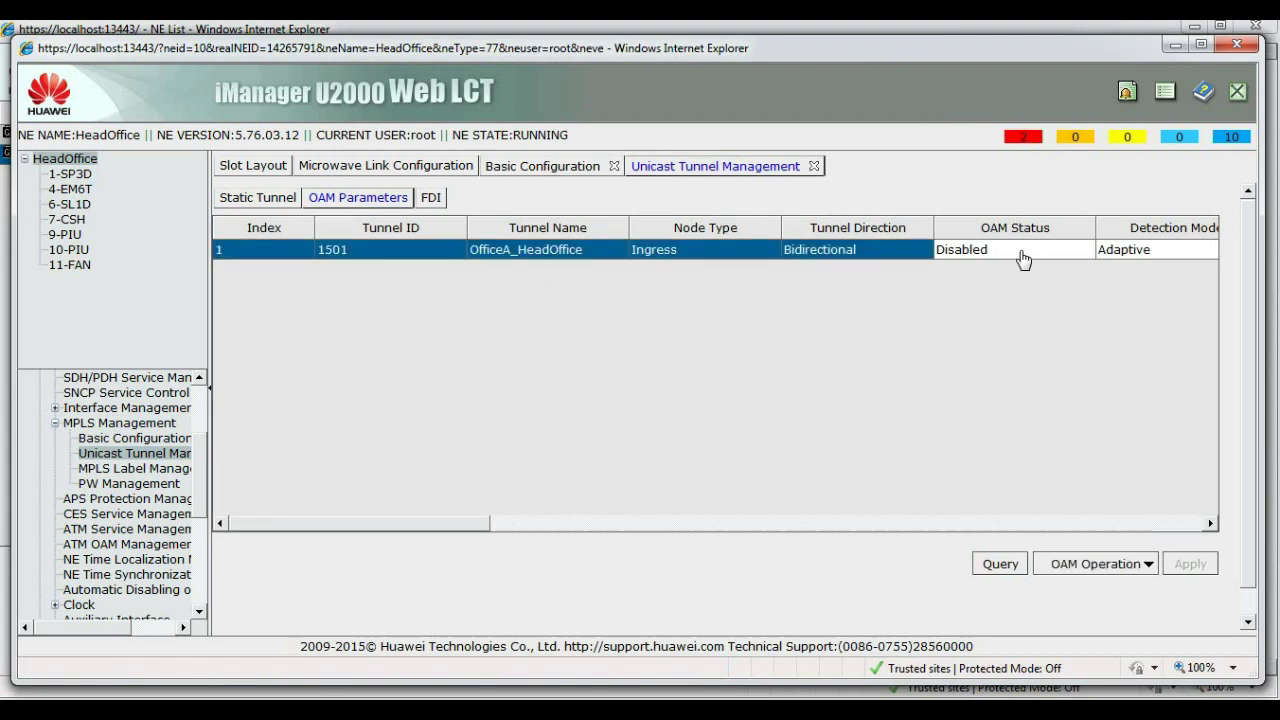
click(1022, 258)
click(1020, 251)
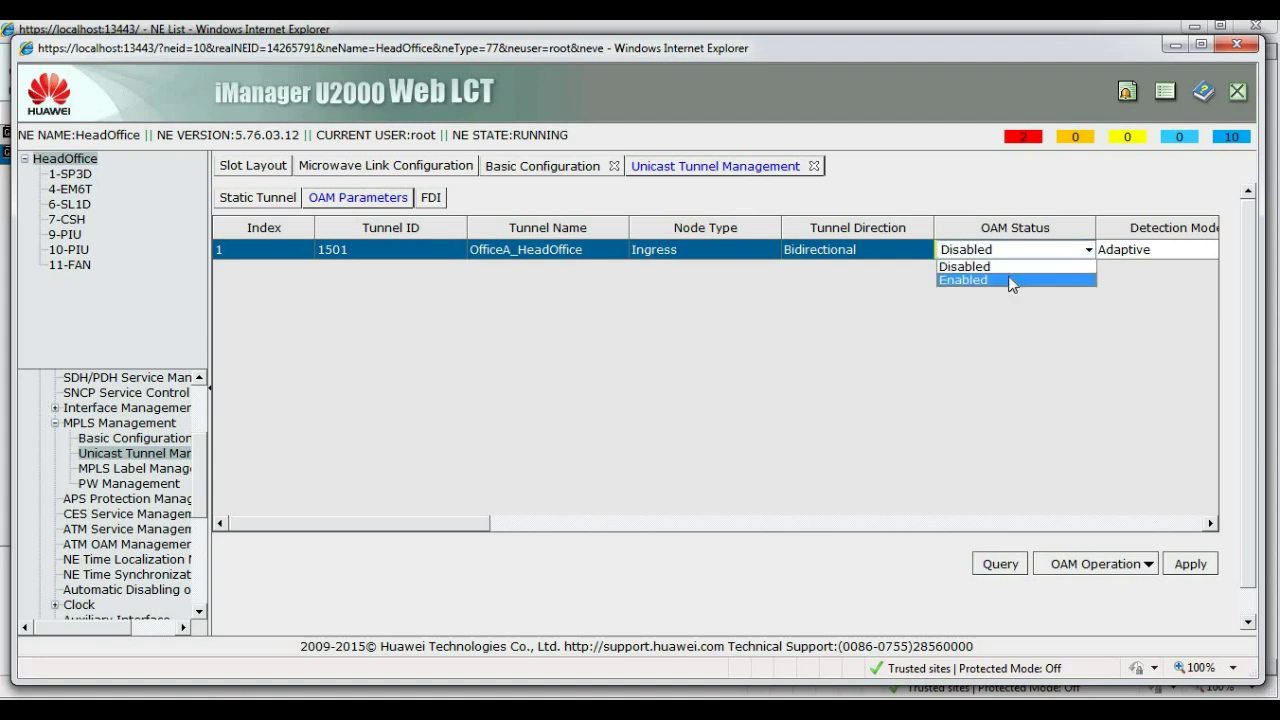
click(1005, 277)
click(1190, 563)
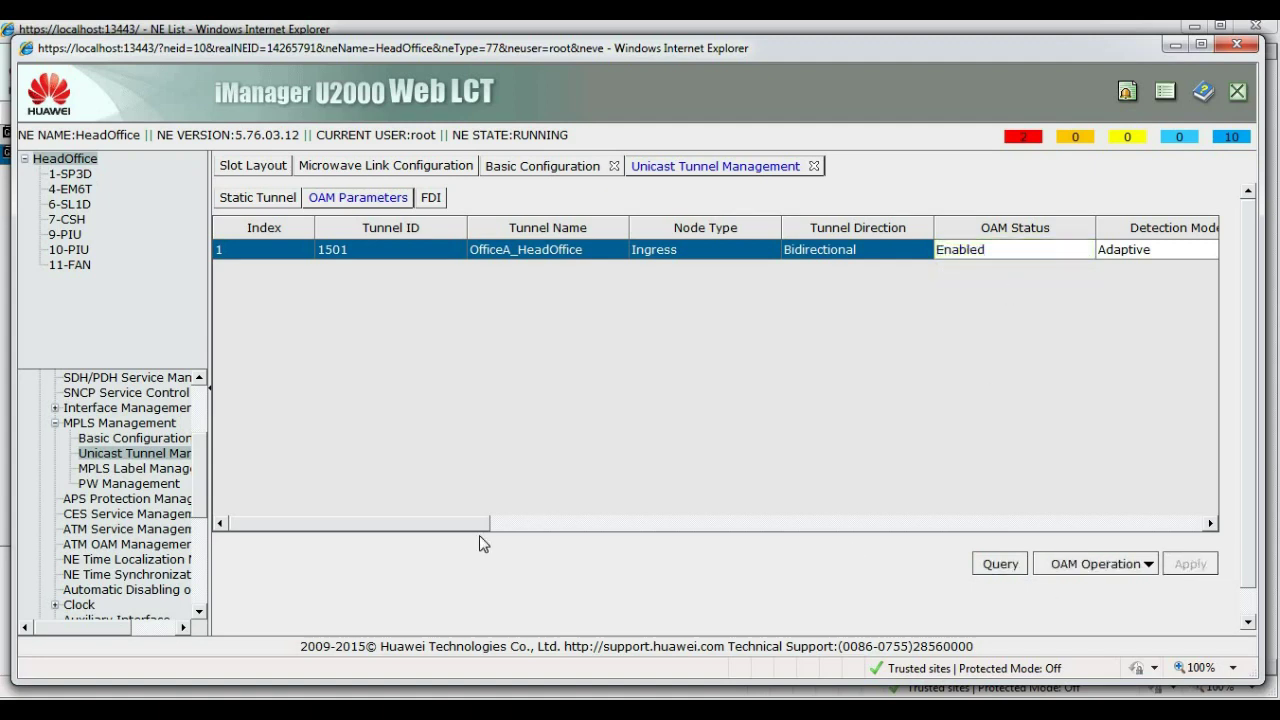
Query tunnel 1501's LSP status and scroll across to see it reads Initialized
click(1150, 566)
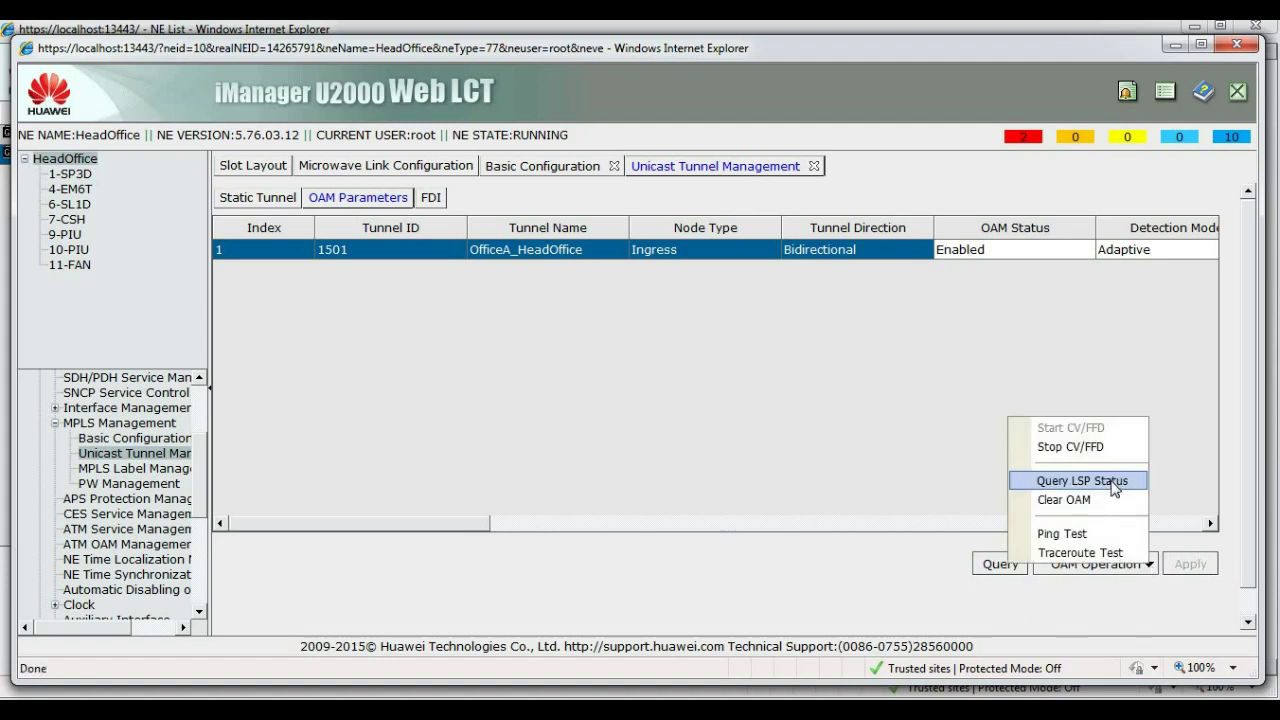
click(1114, 486)
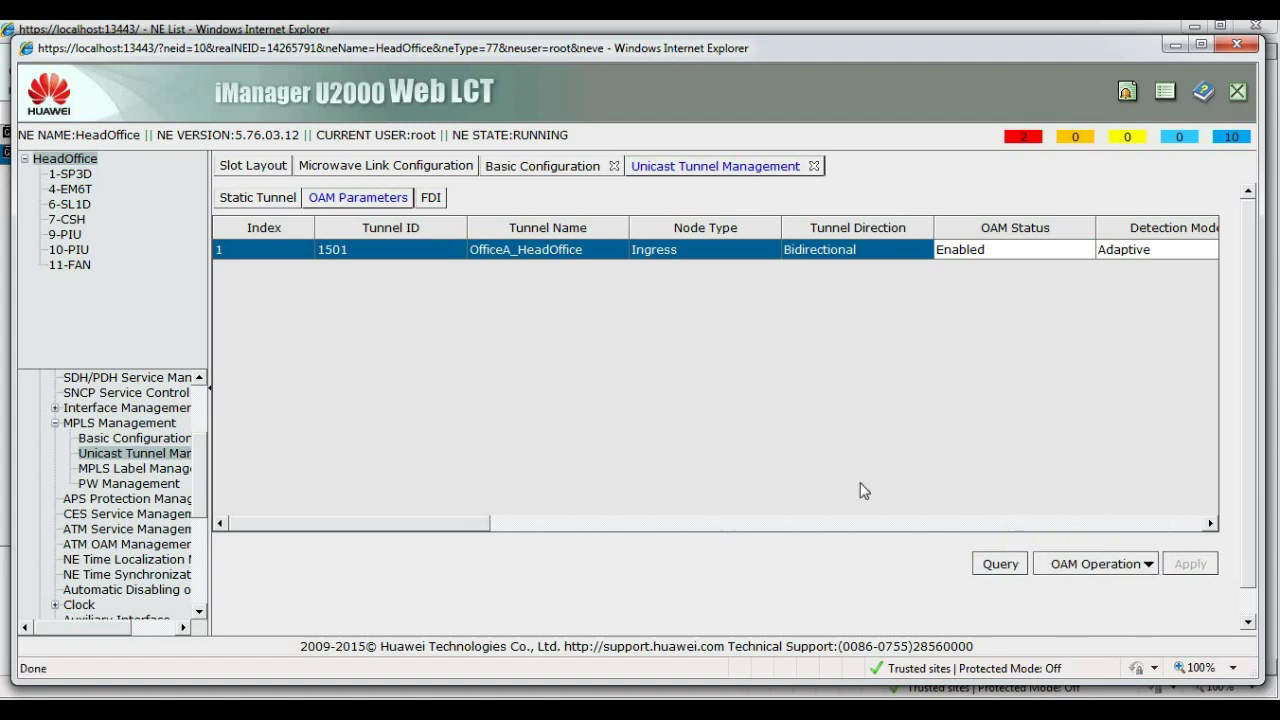
drag(478, 523, 848, 515)
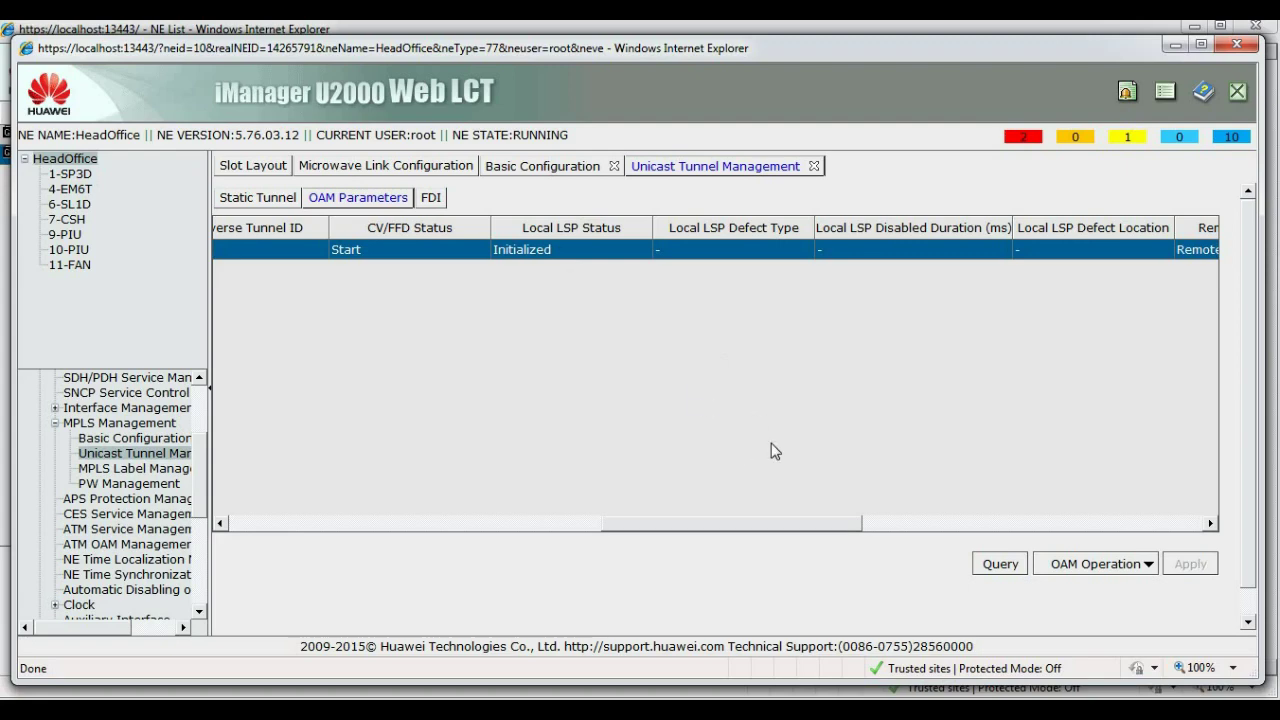
From the NE List, open OfficeA's NE Explorer on MPLS Management > Unicast Tunnel Management
click(1173, 45)
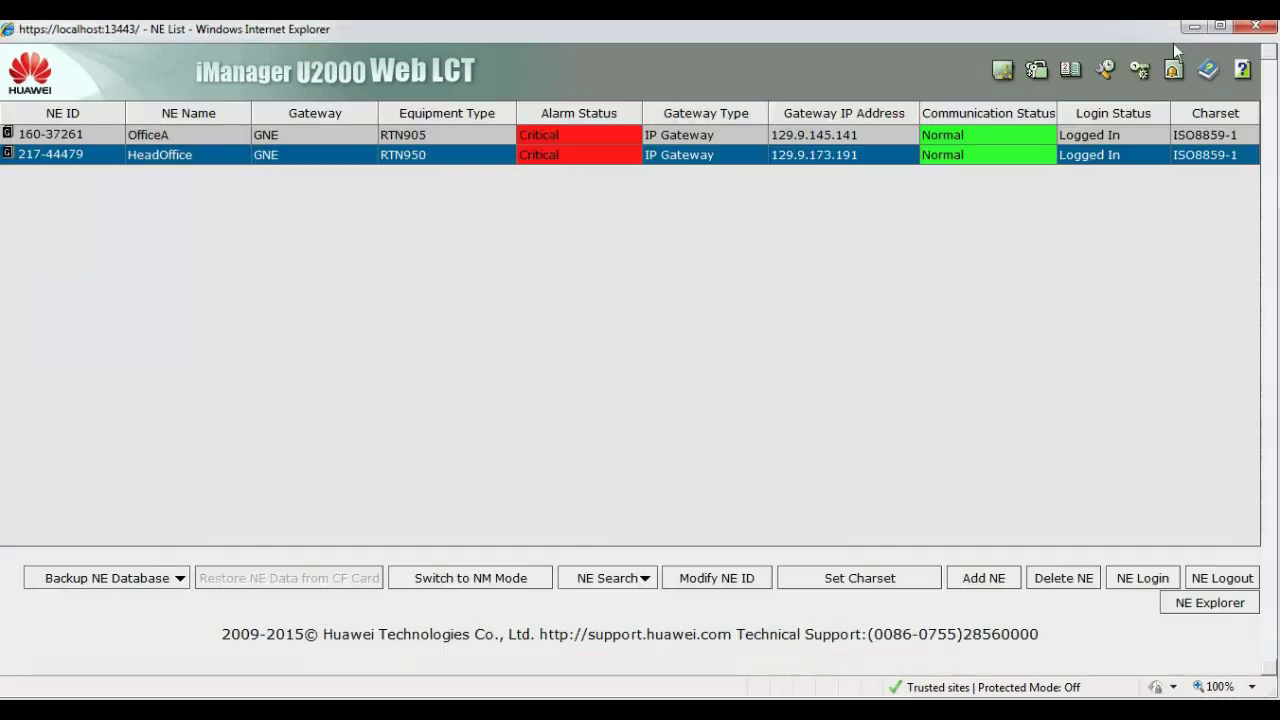
click(156, 137)
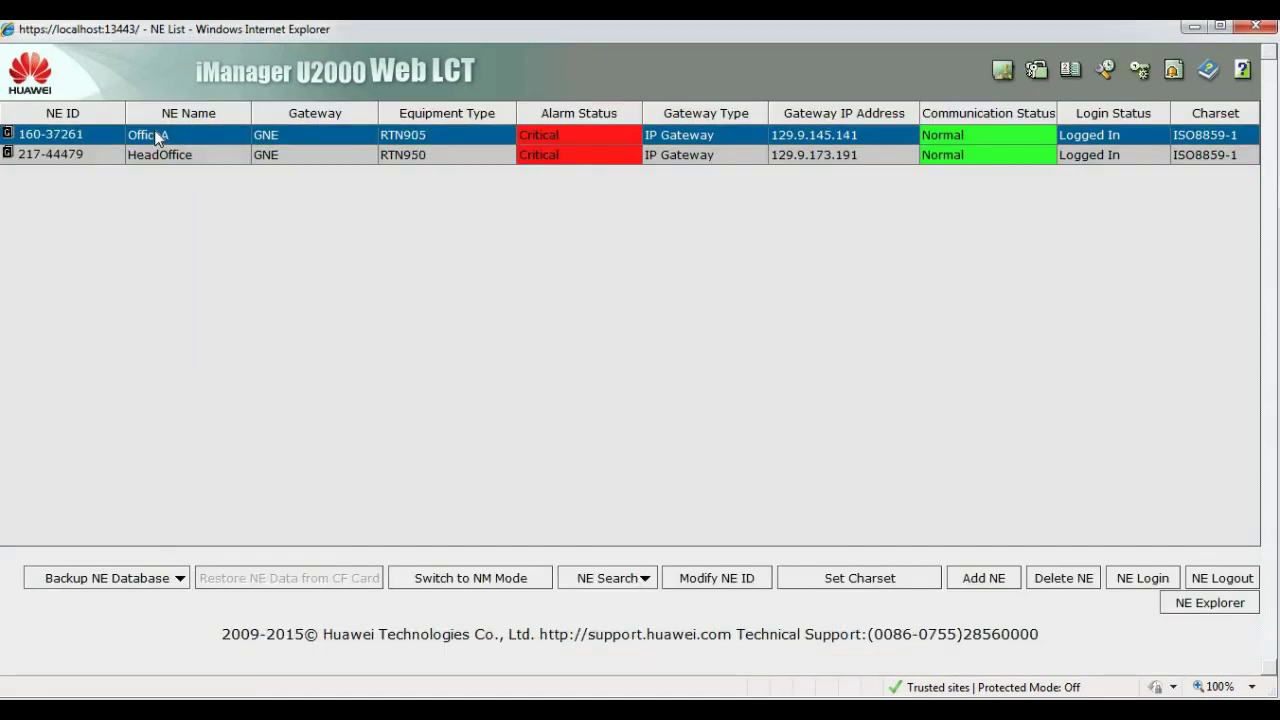
right_click(156, 137)
click(234, 156)
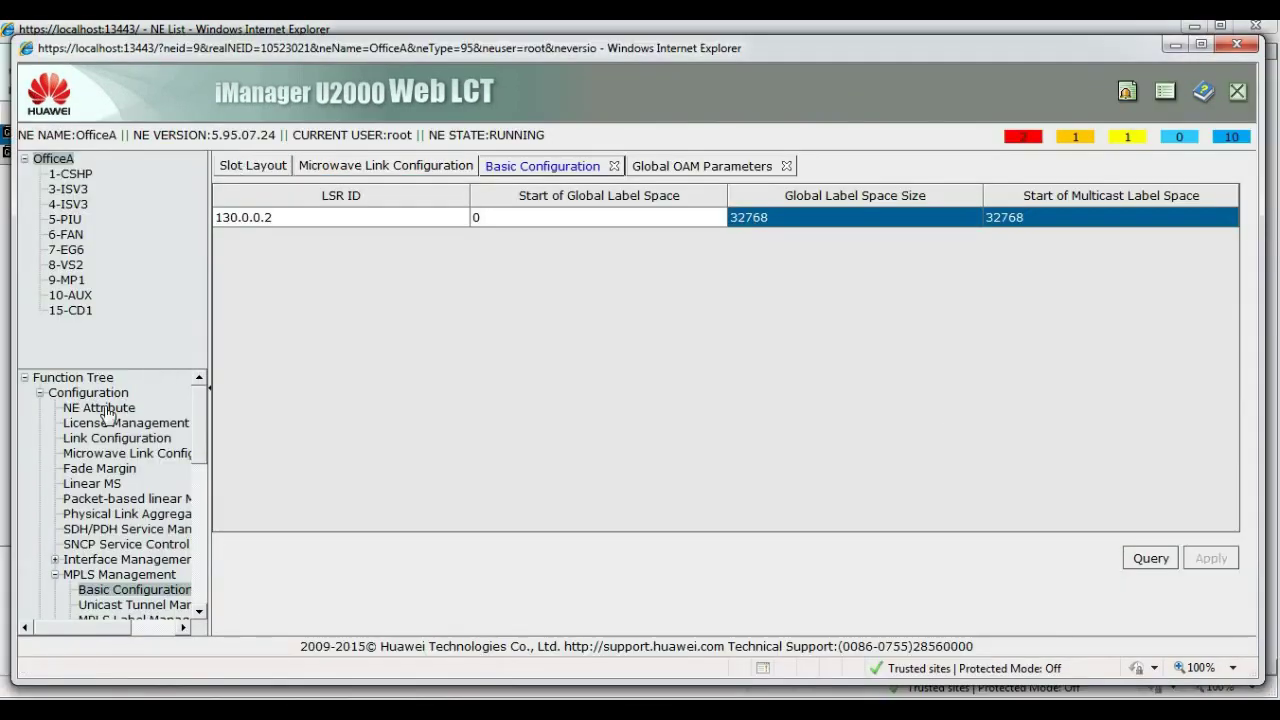
scroll(202, 420, down, 2)
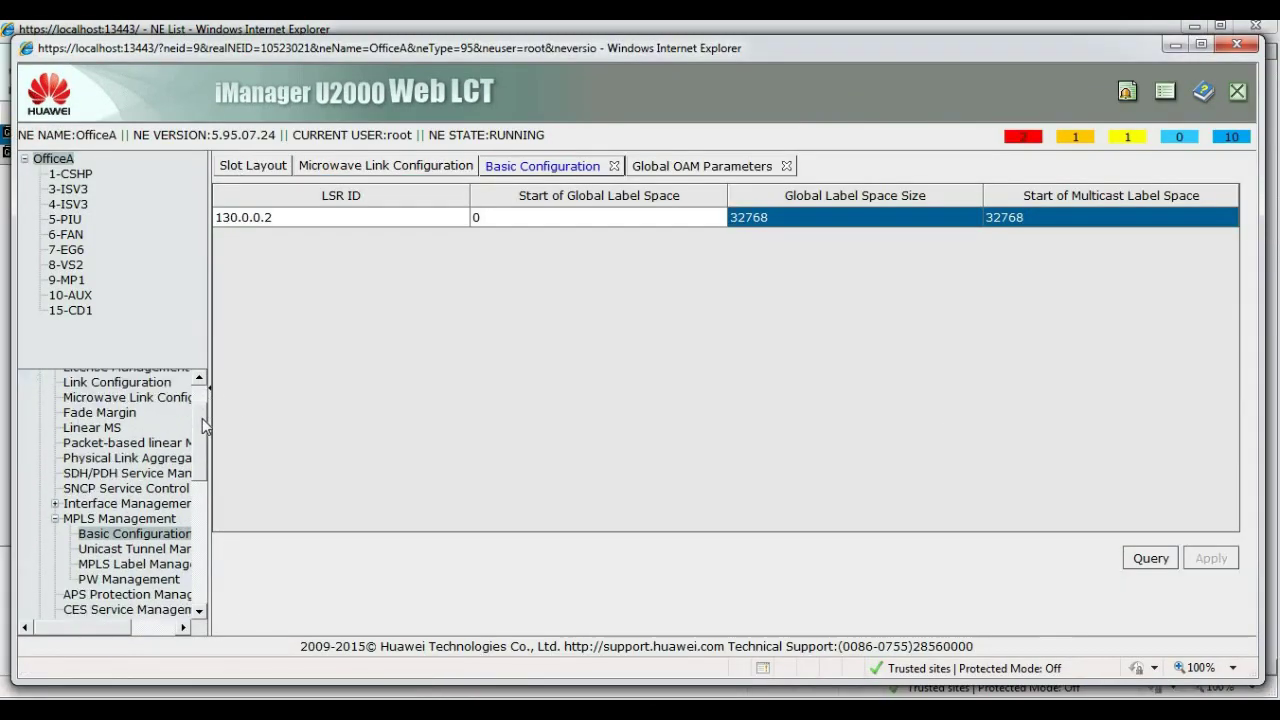
click(135, 564)
click(135, 549)
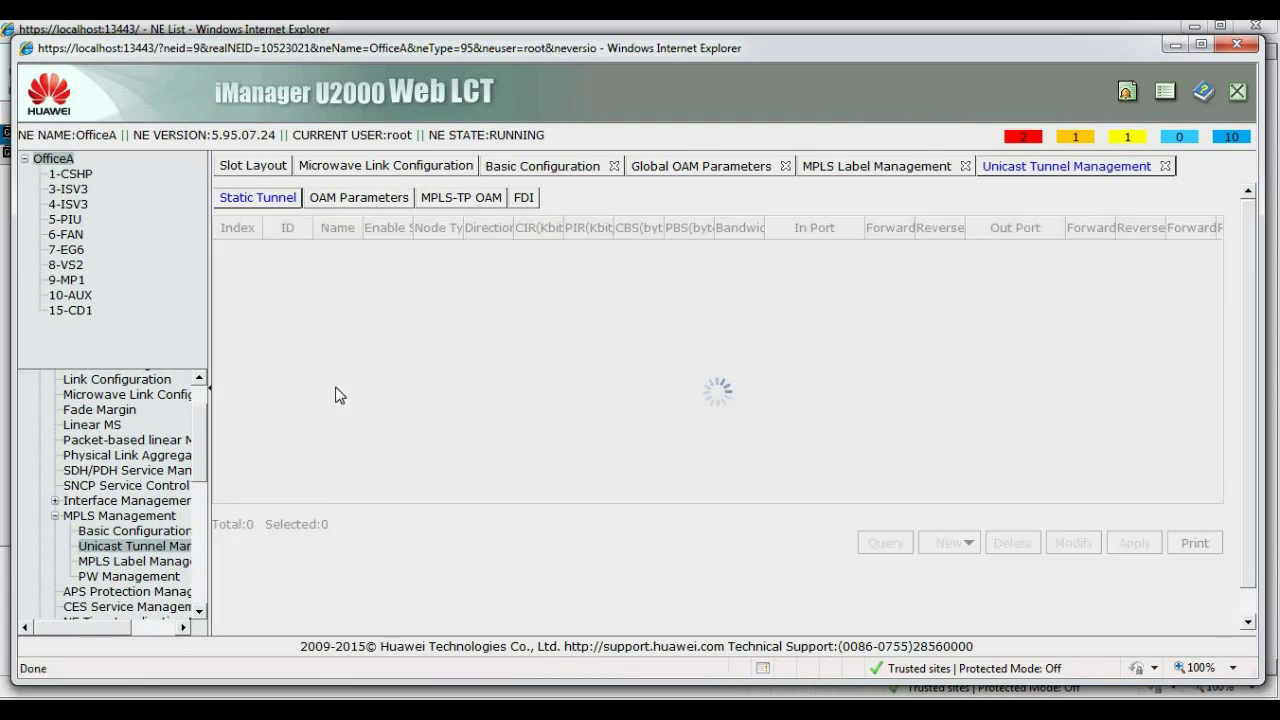
Start a bidirectional tunnel on OfficeA with ID 1501, name OfficeA_HeadOffice, node type Egress
click(950, 543)
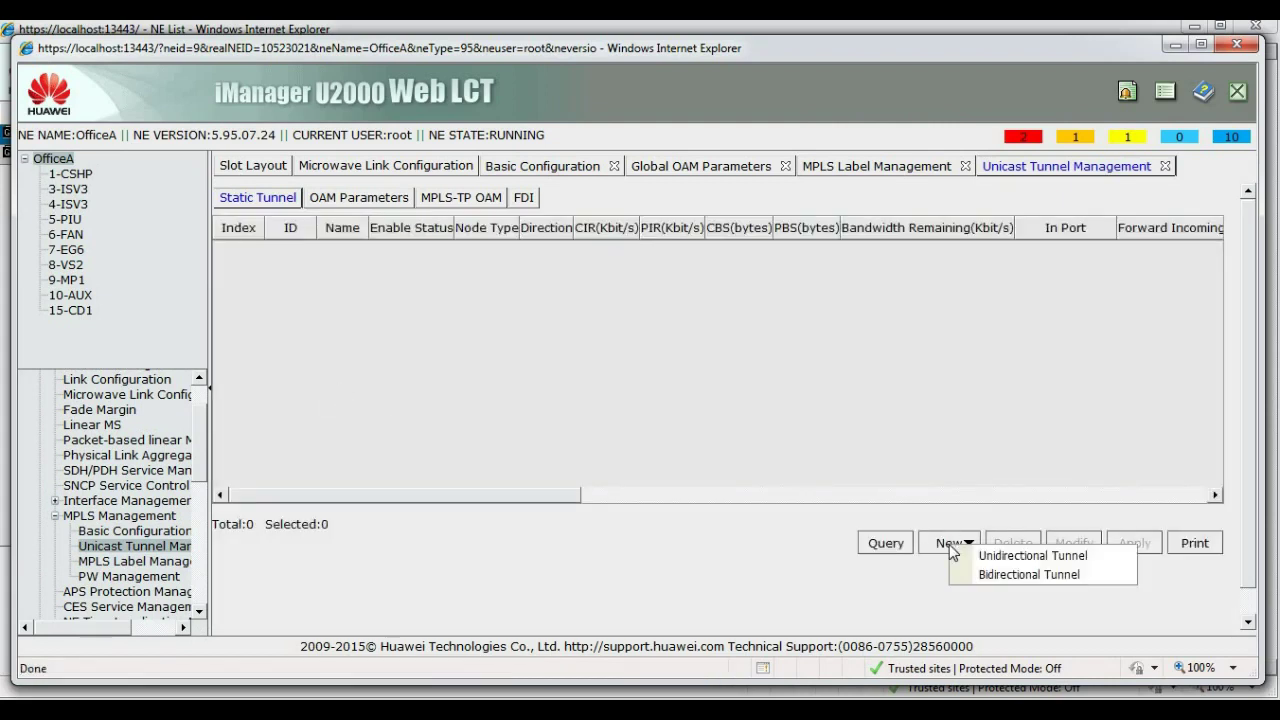
click(997, 575)
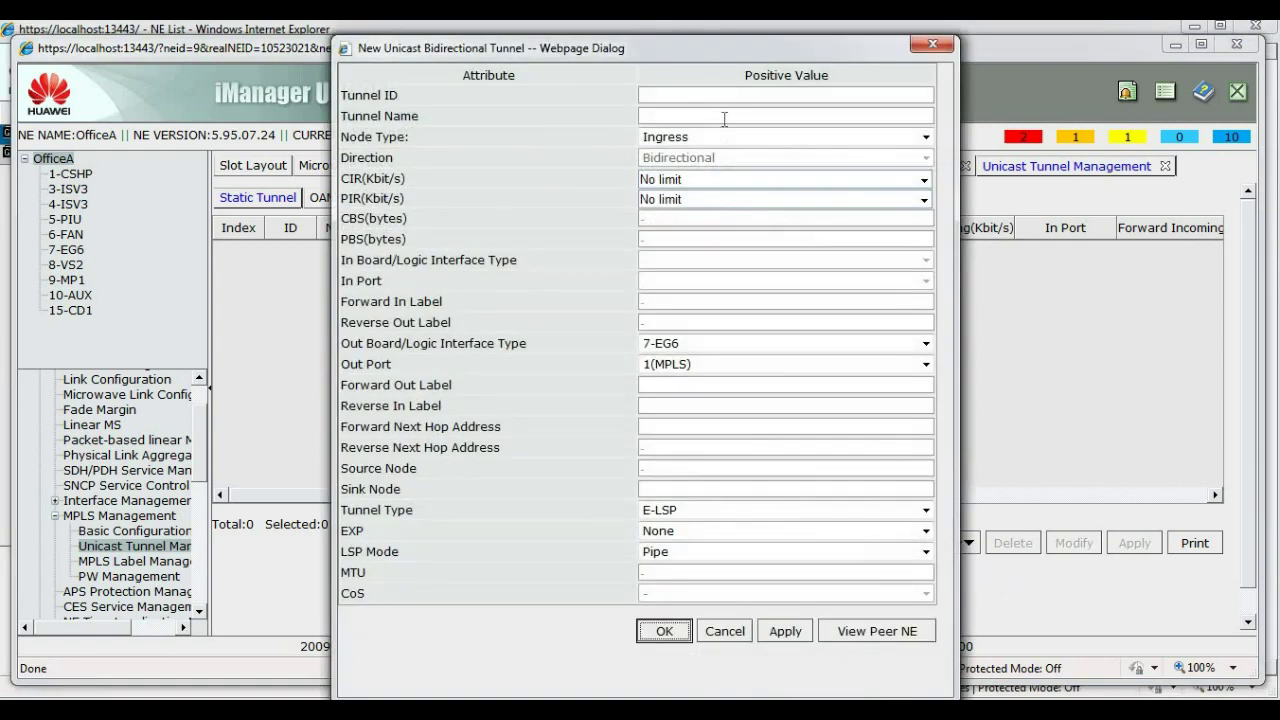
click(689, 95)
text(1501)
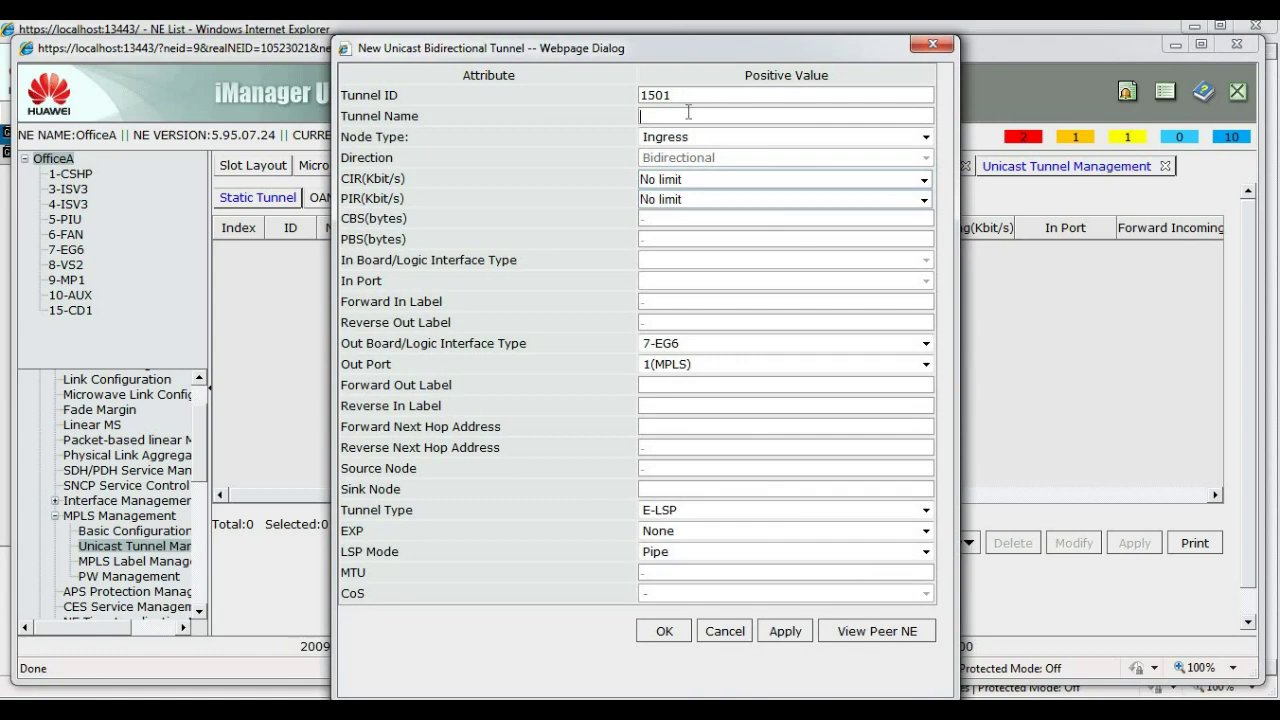
text(OfficeA_Headoof)
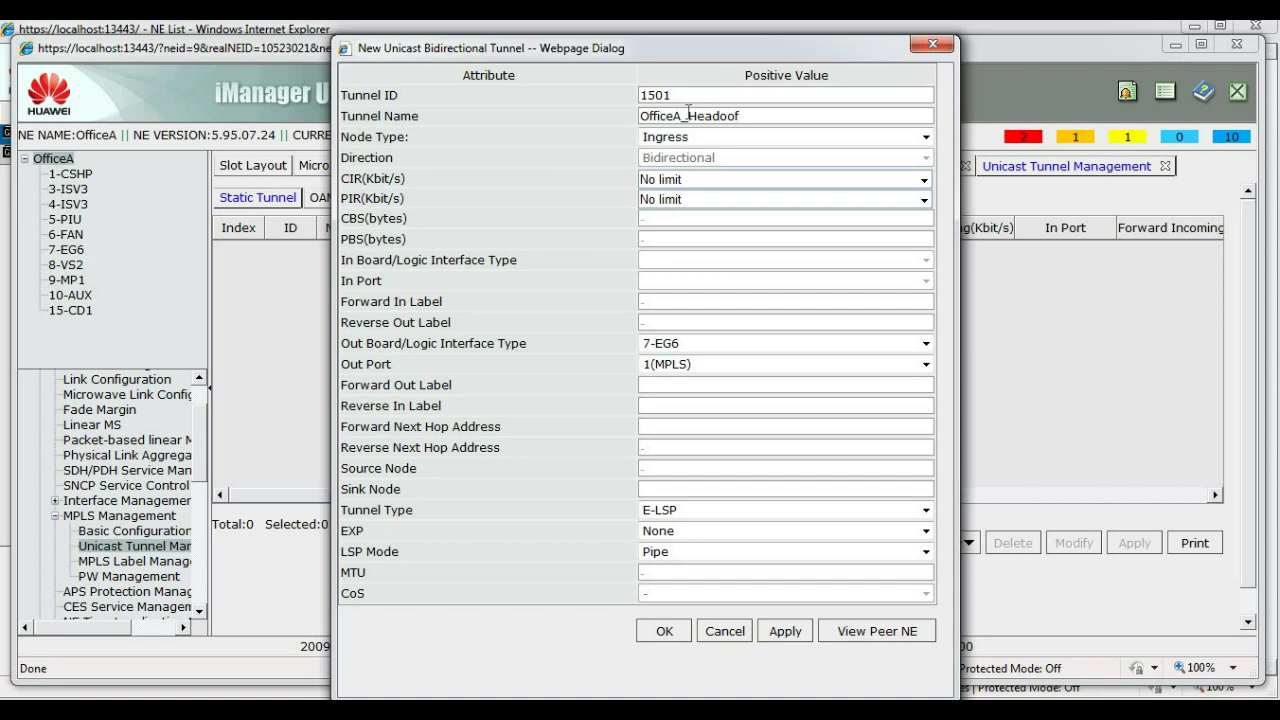
key(BackSpace)
key(BackSpace)
key(BackSpace)
text(Office)
click(682, 140)
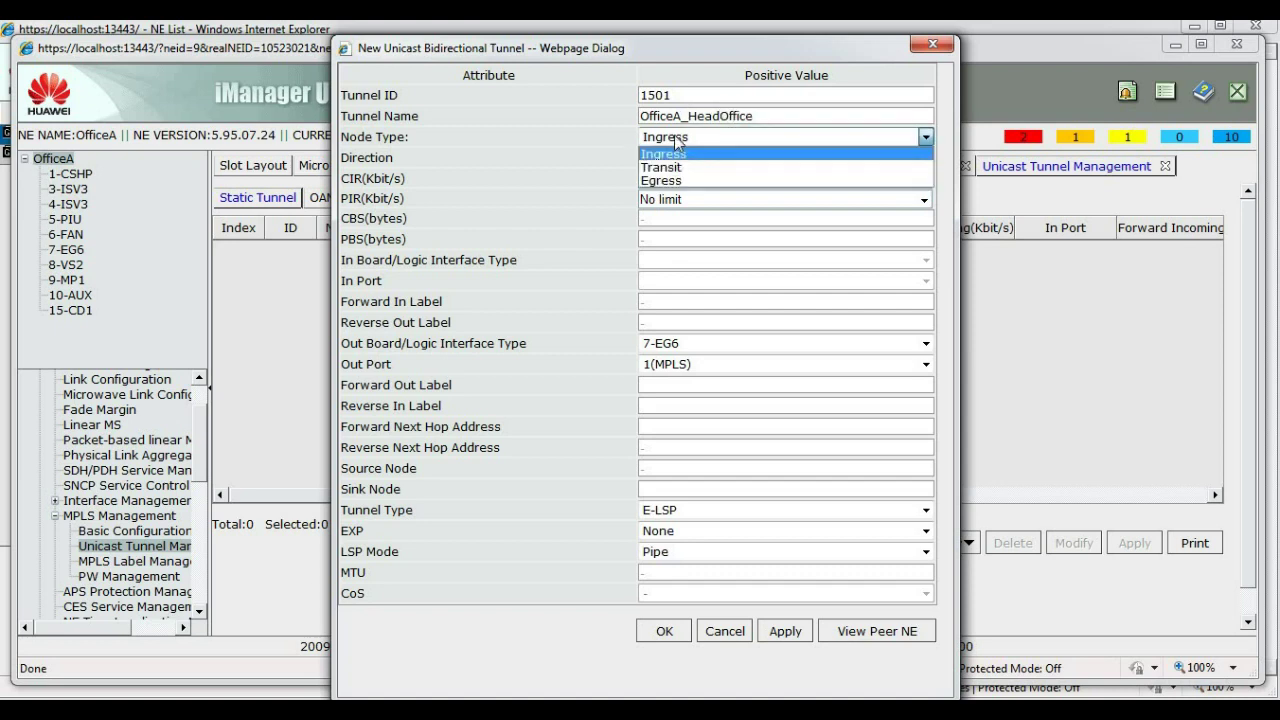
click(677, 182)
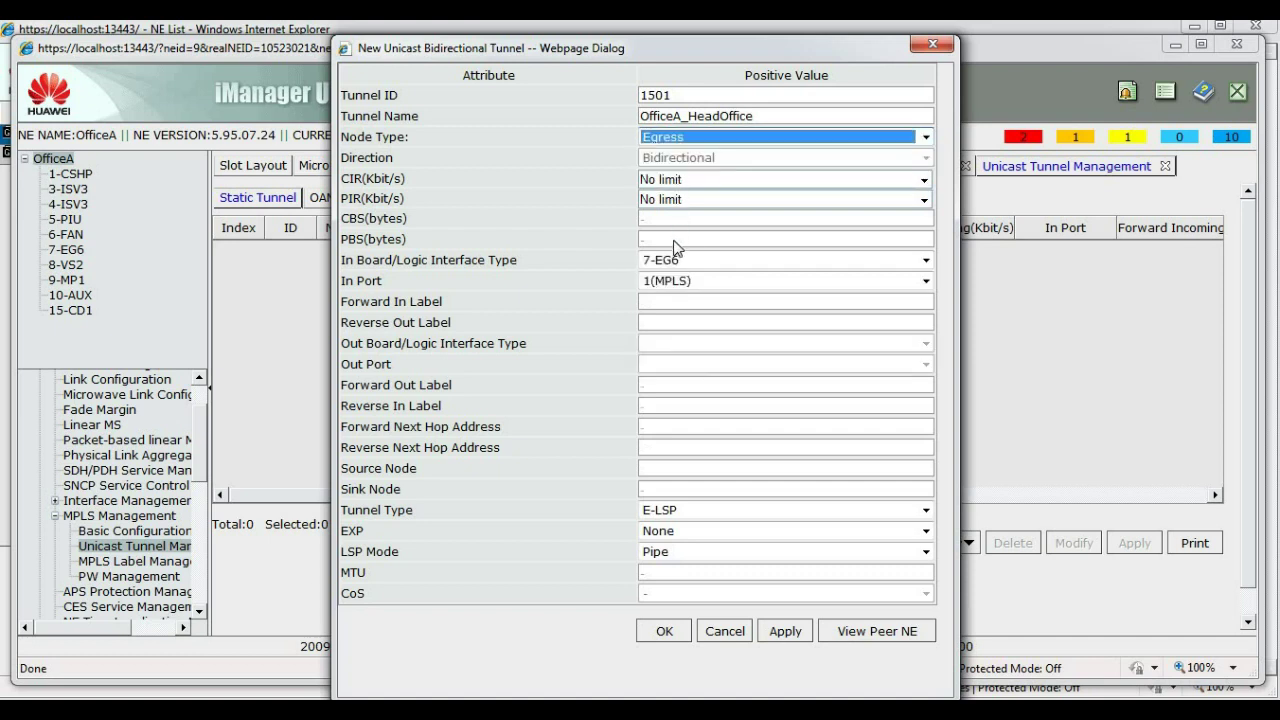
Enter labels 1301/1302, reverse next hop 192.168.1.1 and source node 130.0.0.1, then save tunnel 1501
click(660, 304)
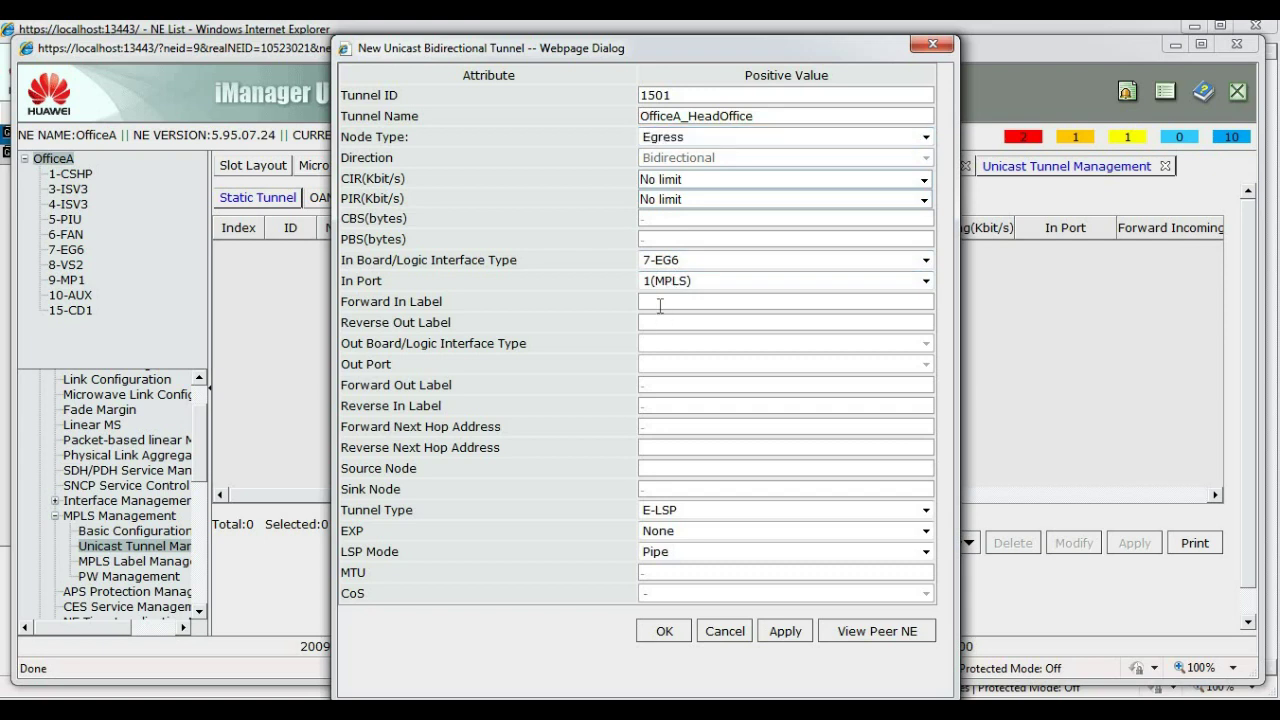
text(1301)
text(3)
click(659, 449)
text(192.168.1.1)
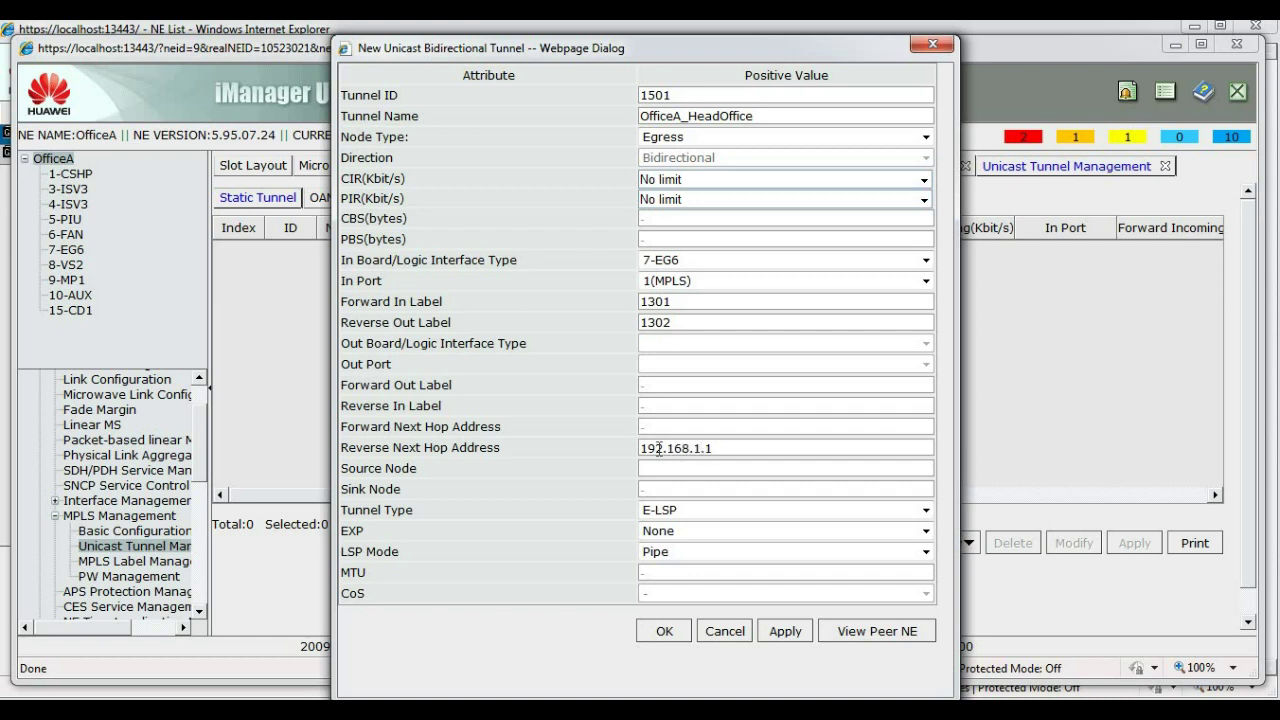
click(665, 468)
text(130.0.0.1)
click(665, 631)
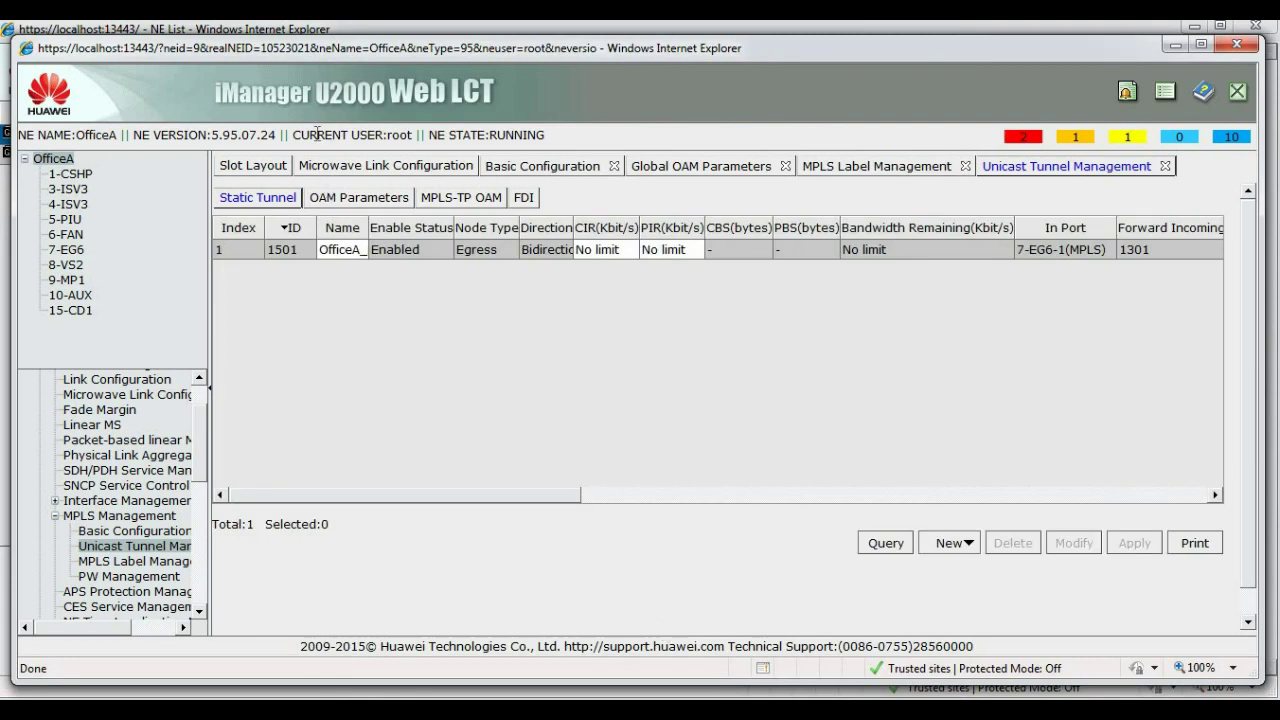
In OAM Parameters, set OfficeA tunnel 1501's OAM Status to Enabled and apply
click(345, 202)
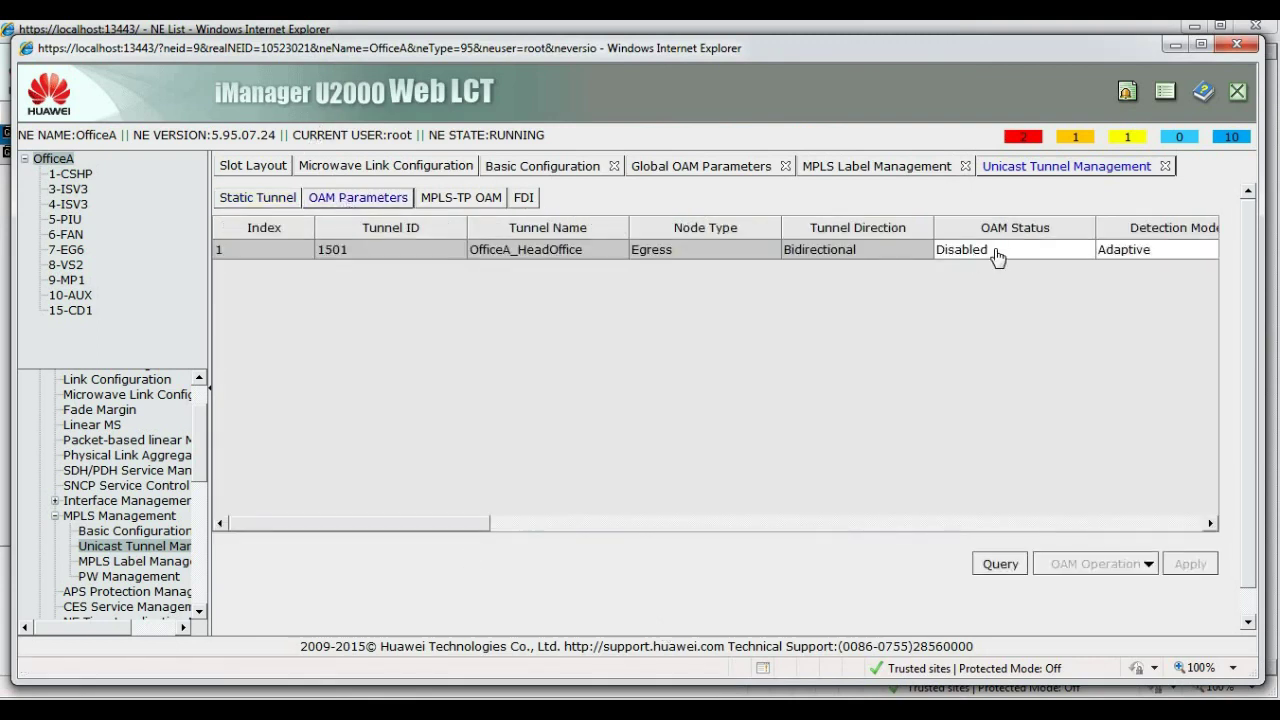
click(996, 257)
click(997, 257)
click(990, 281)
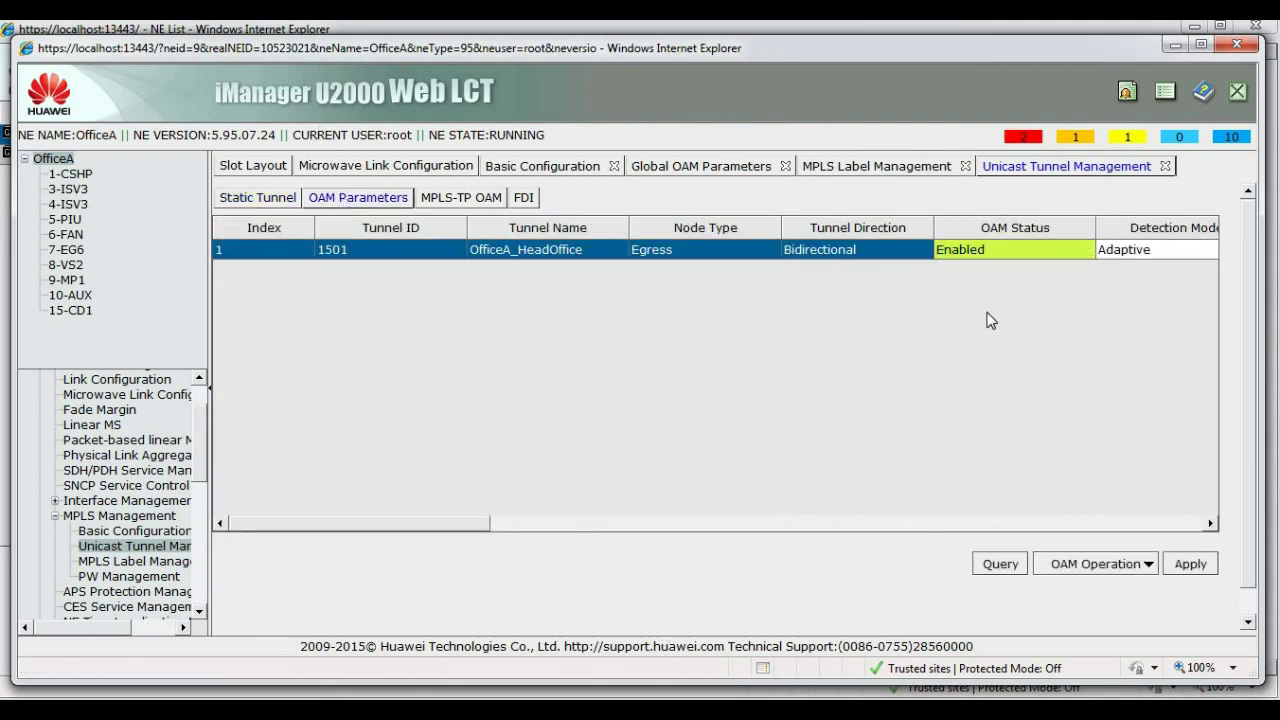
click(1191, 564)
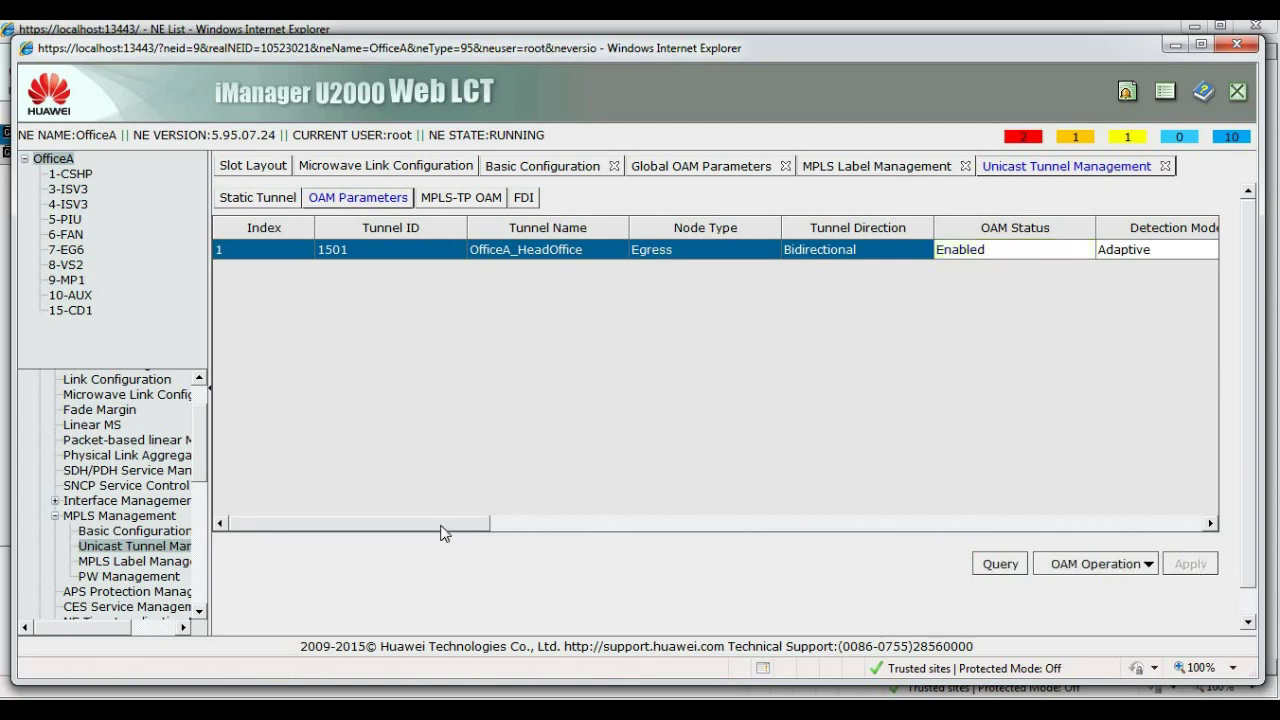
Query tunnel 1501's LSP status, confirming Near-End Available
drag(443, 524, 755, 523)
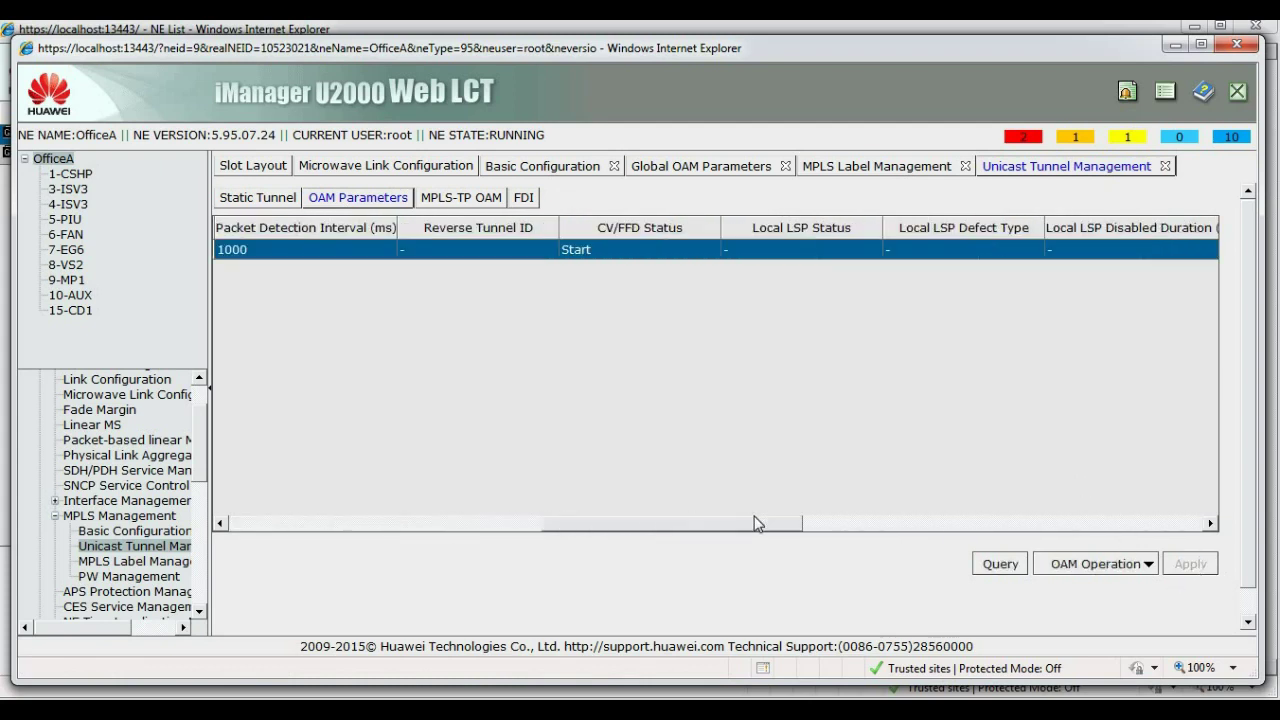
click(1068, 565)
click(1108, 481)
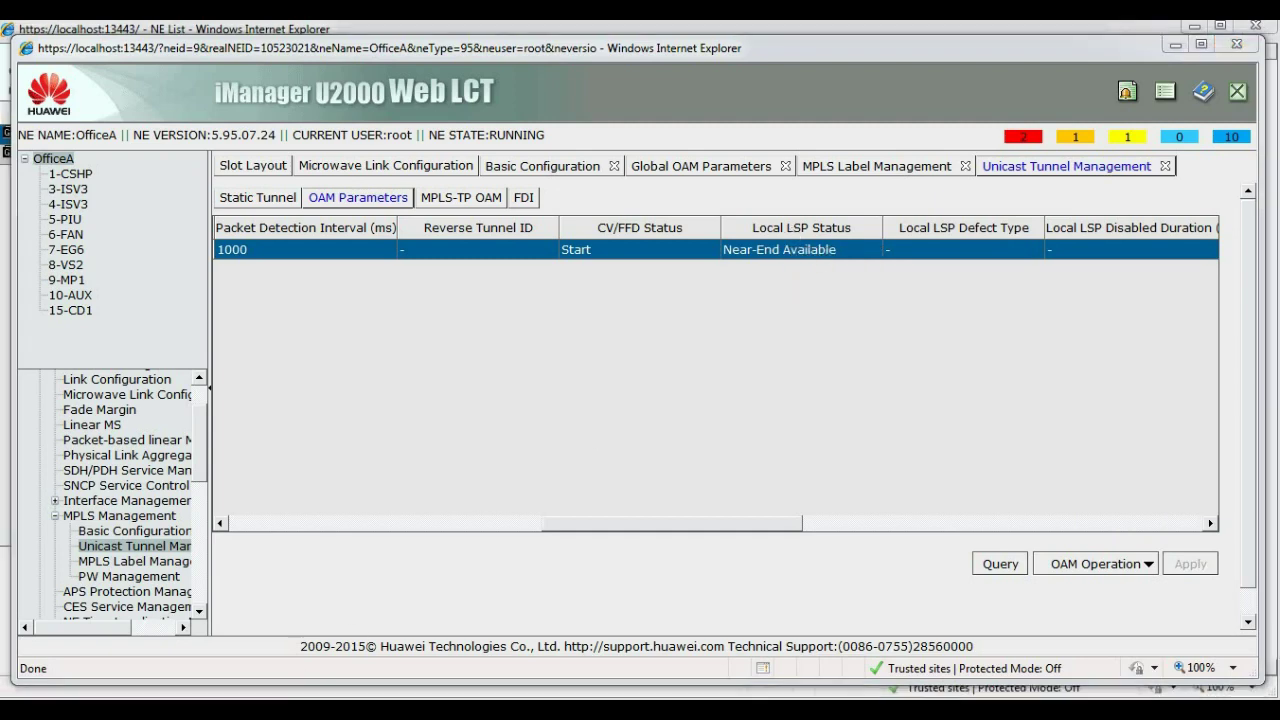
On HeadOffice, query tunnel 1501's LSP status to confirm Near-End Available
mouse_move(242, 712)
click(516, 620)
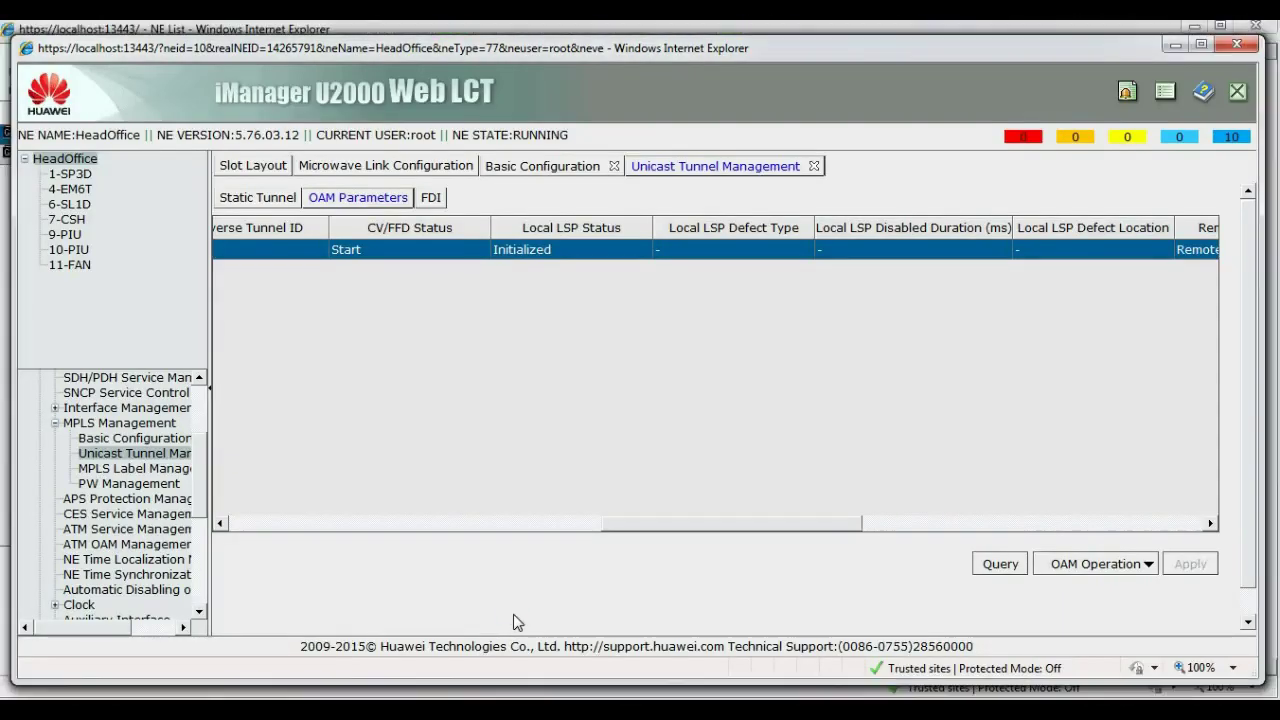
click(1101, 566)
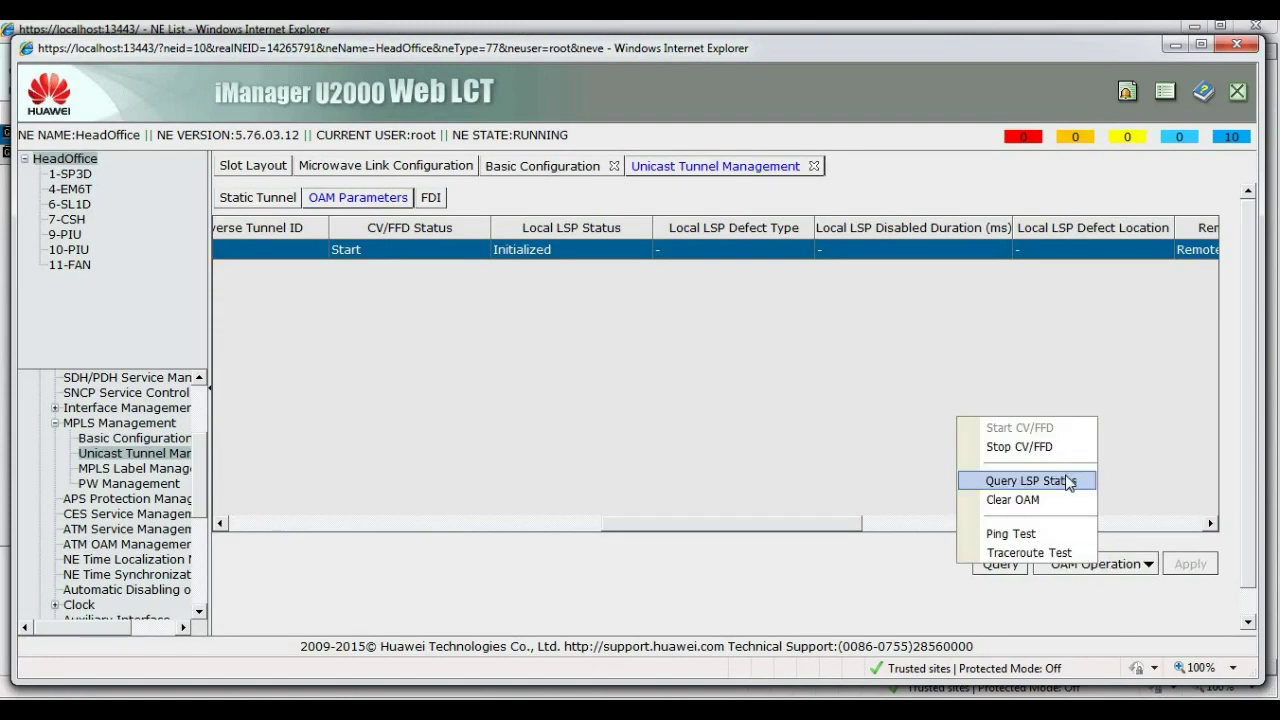
click(1068, 483)
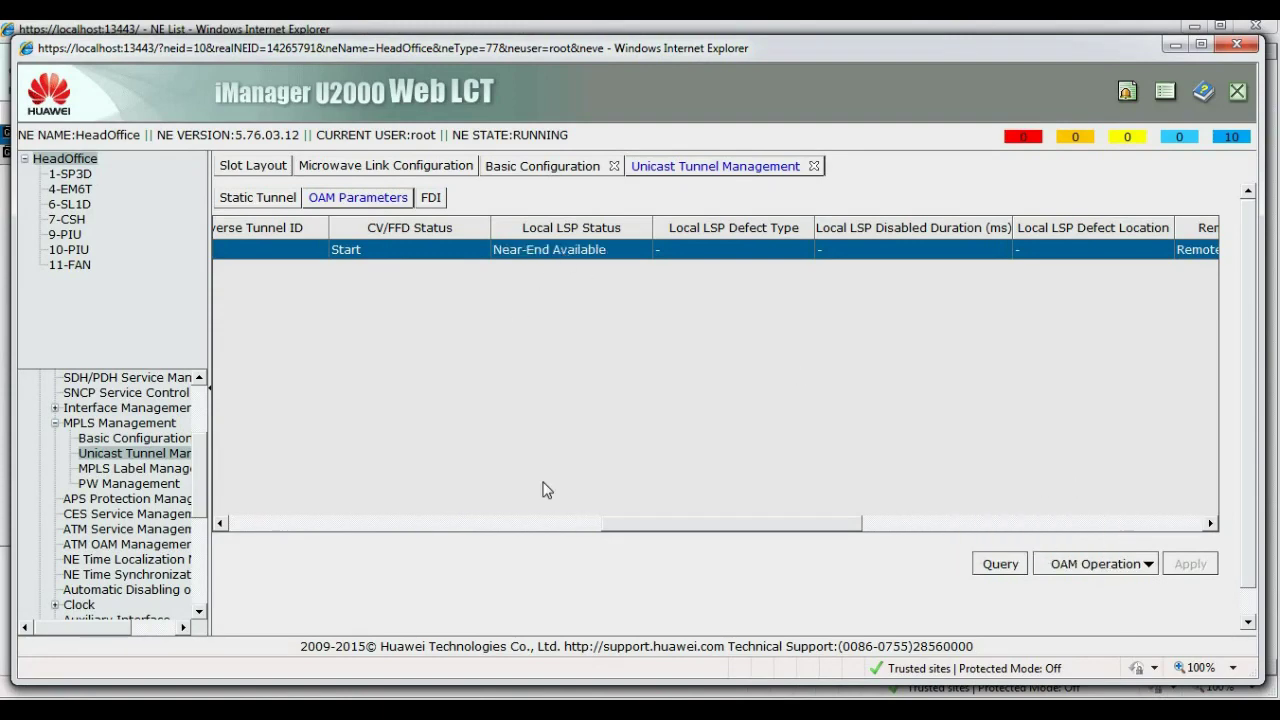
Collapse MPLS Management and expand Ethernet Service Management in HeadOffice's function tree
click(55, 424)
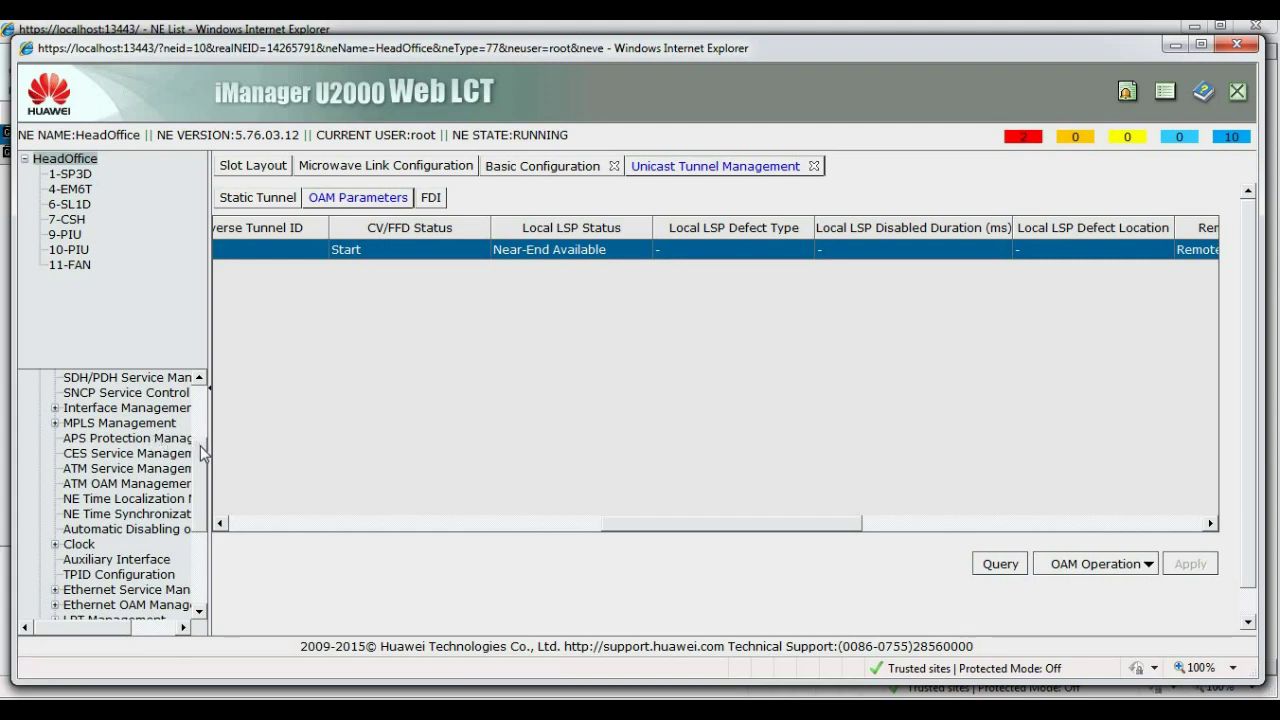
mouse_move(200, 445)
mouse_down()
mouse_move(205, 408)
mouse_move(207, 449)
mouse_up()
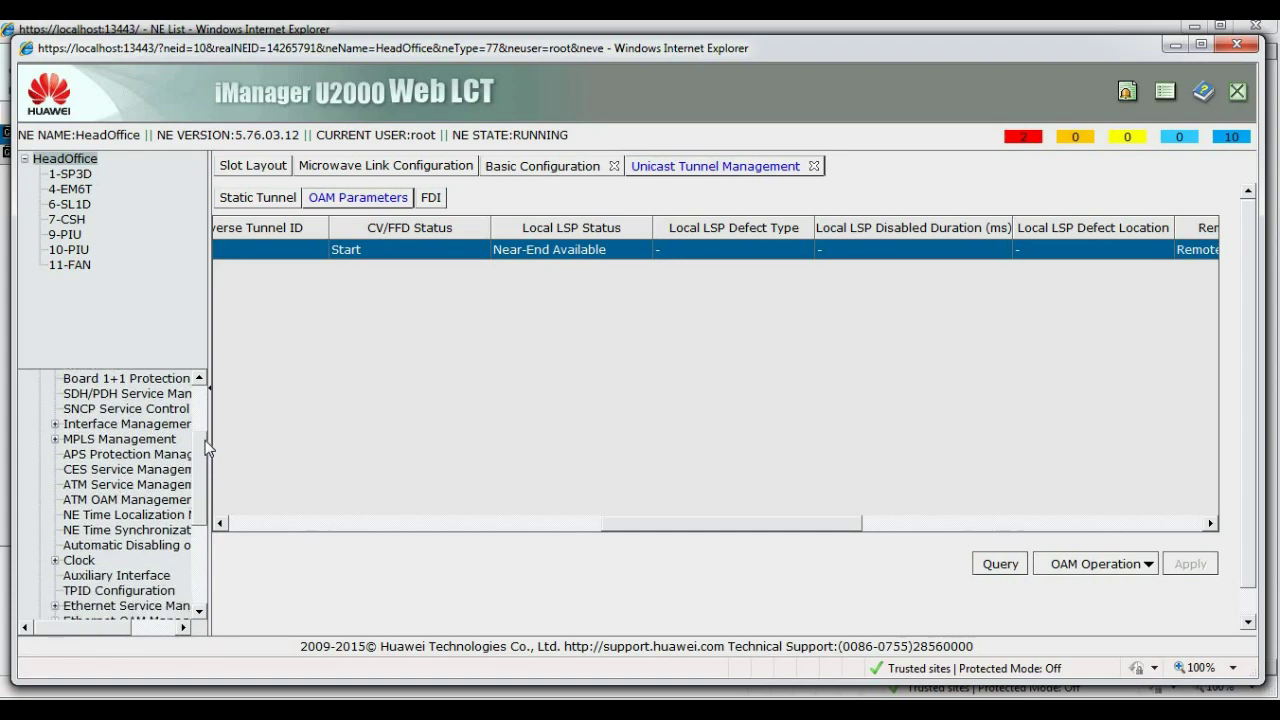
drag(207, 449, 205, 505)
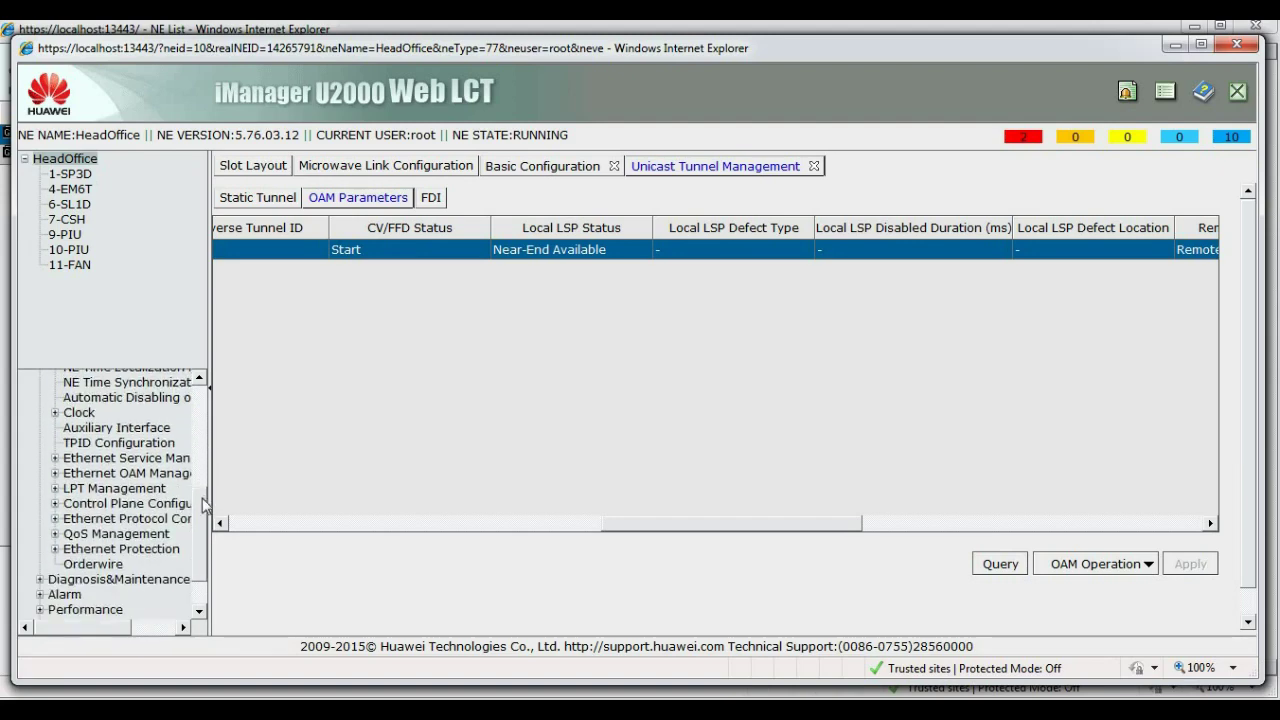
click(55, 458)
On HeadOffice, start E-Line service OfficeA_VLAN300: UNI_NNI, source 4-EM6T-2(PORT-2), source VLAN 300
click(116, 474)
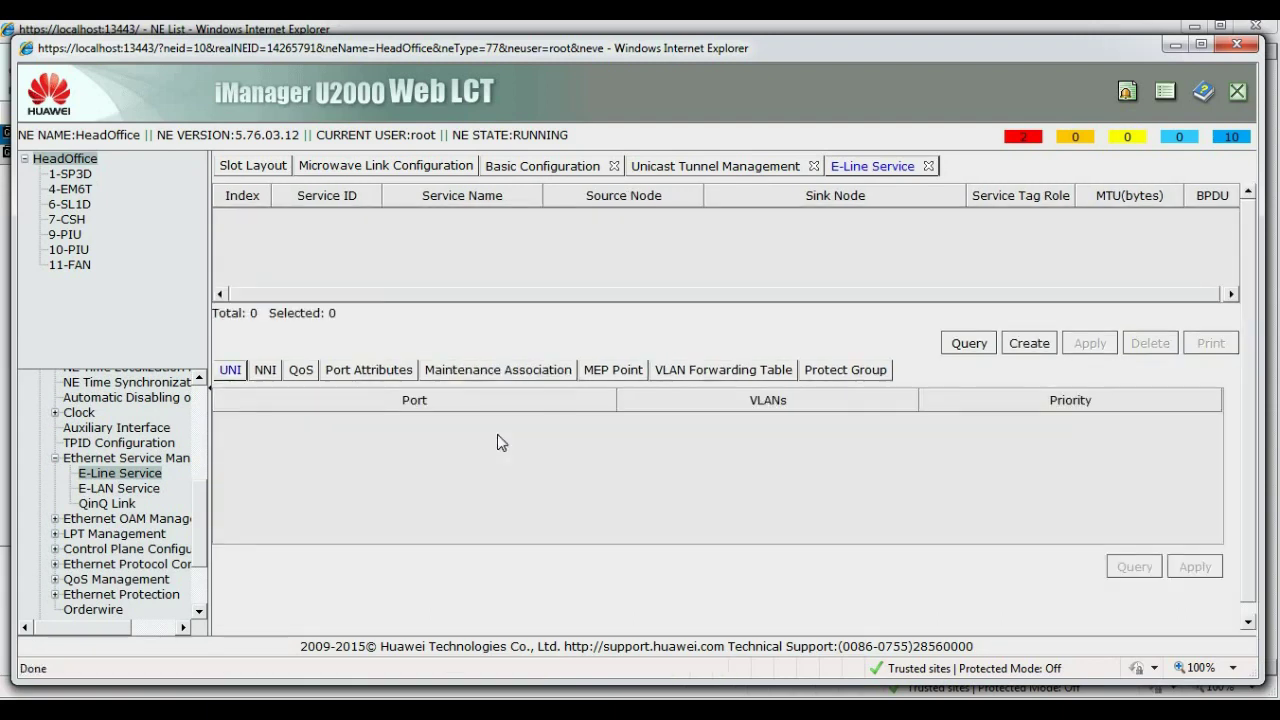
click(1044, 342)
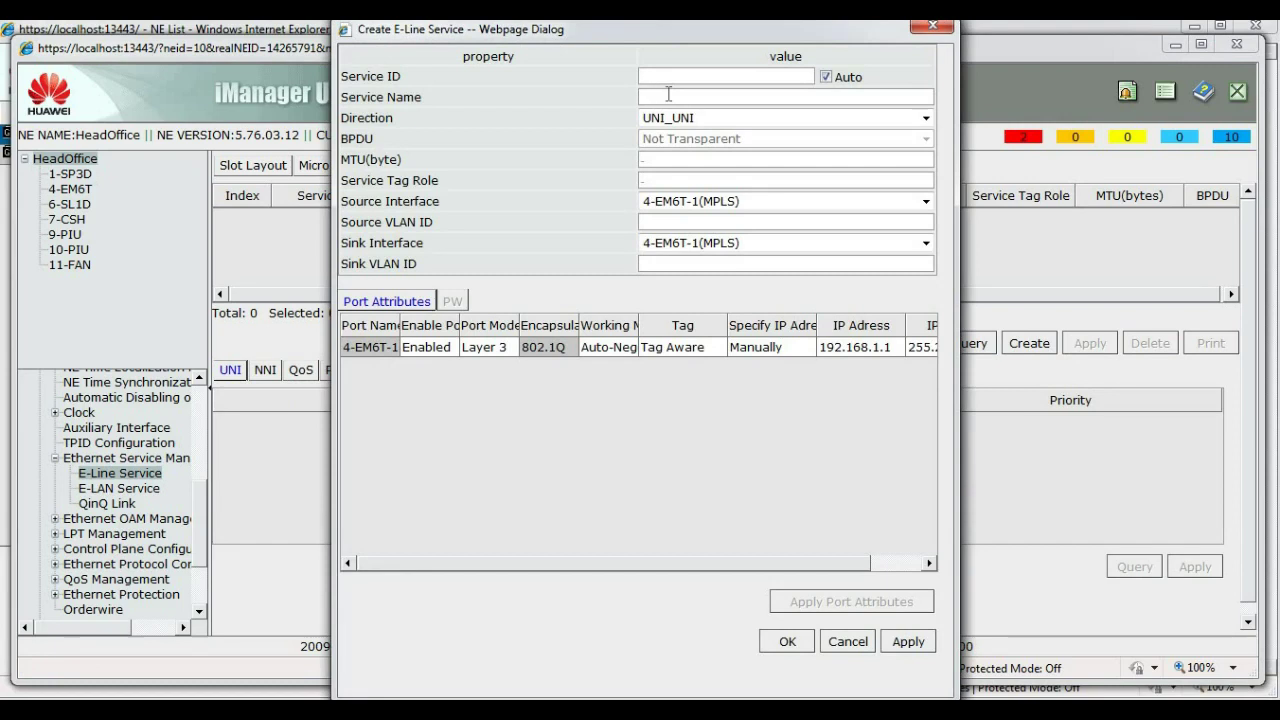
text(iceA_VLAN300)
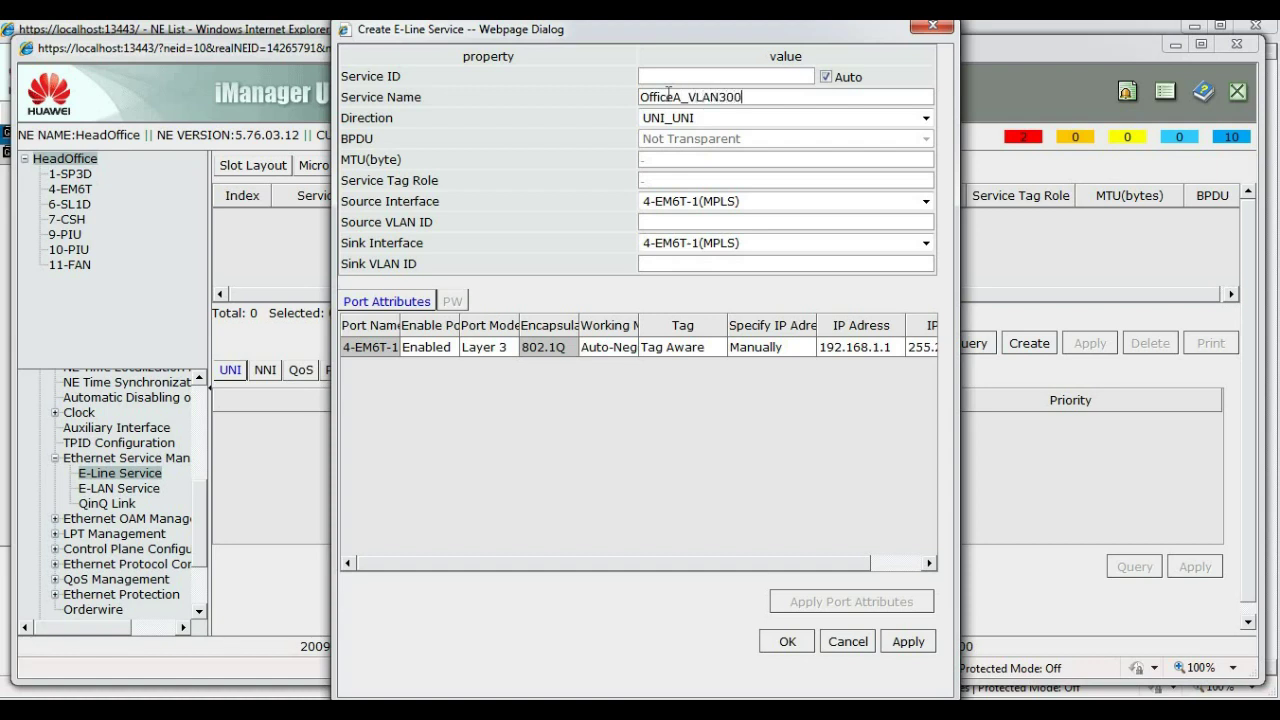
click(676, 119)
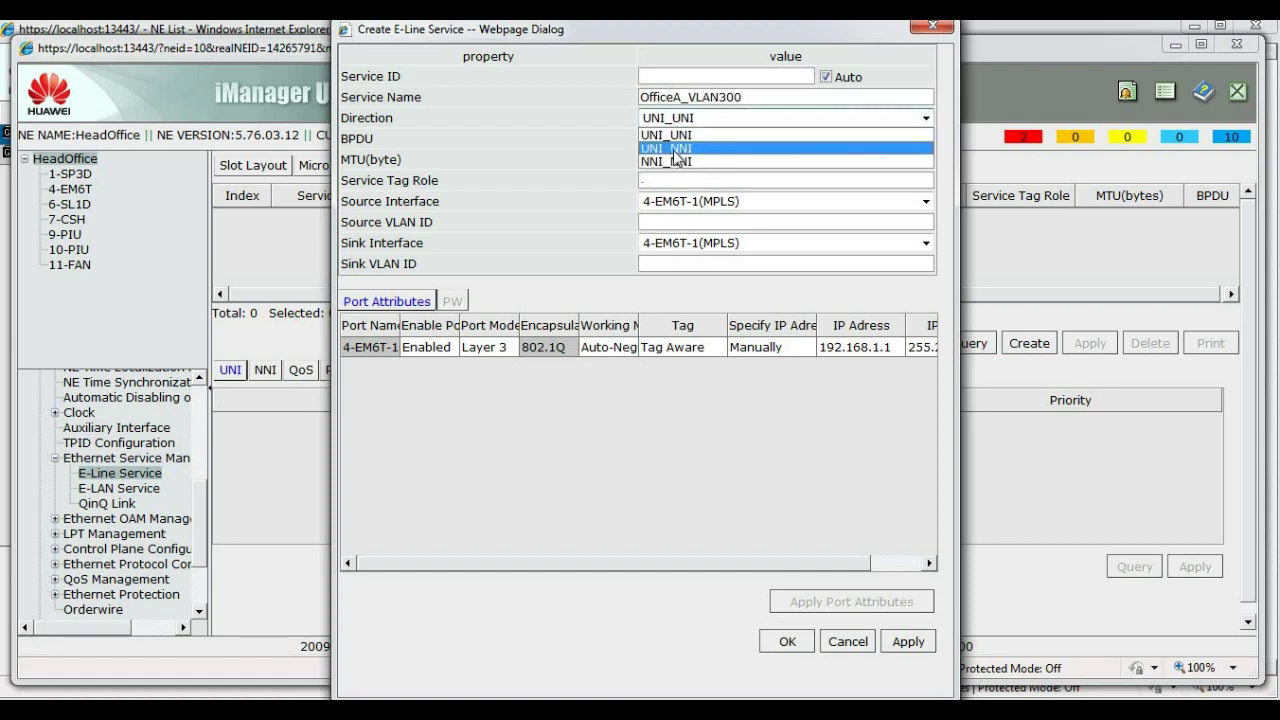
click(676, 150)
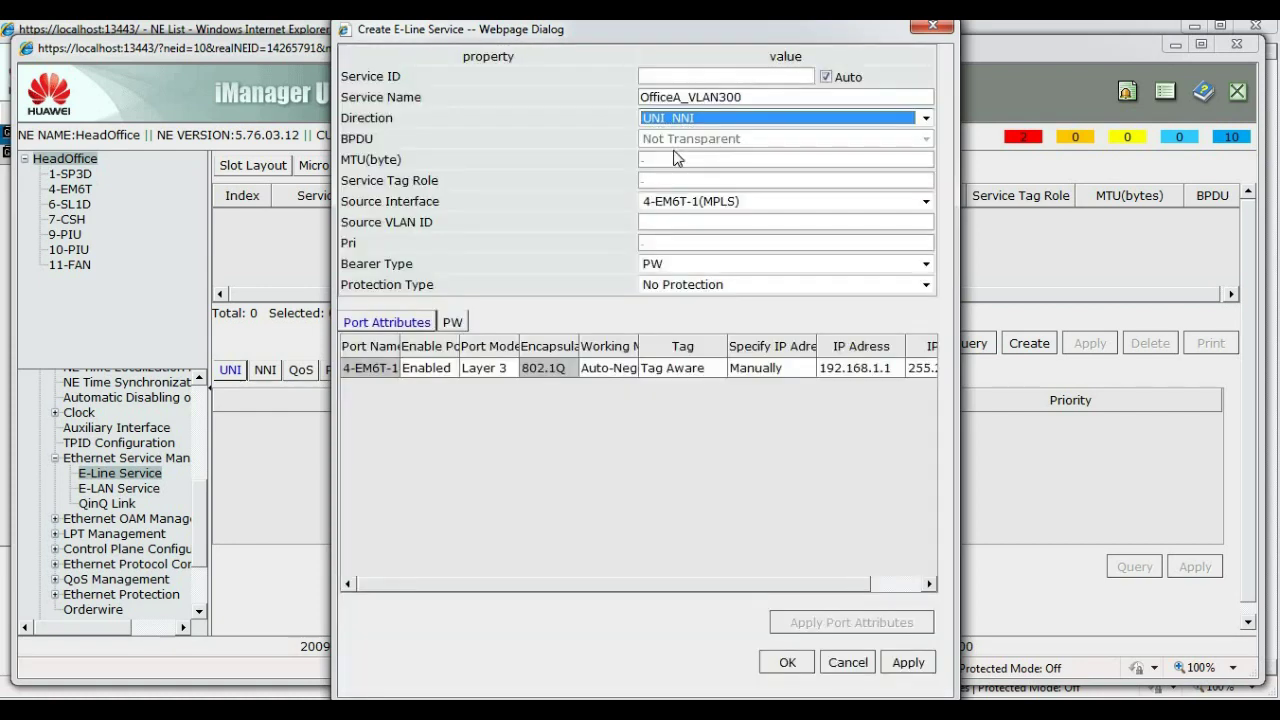
click(665, 207)
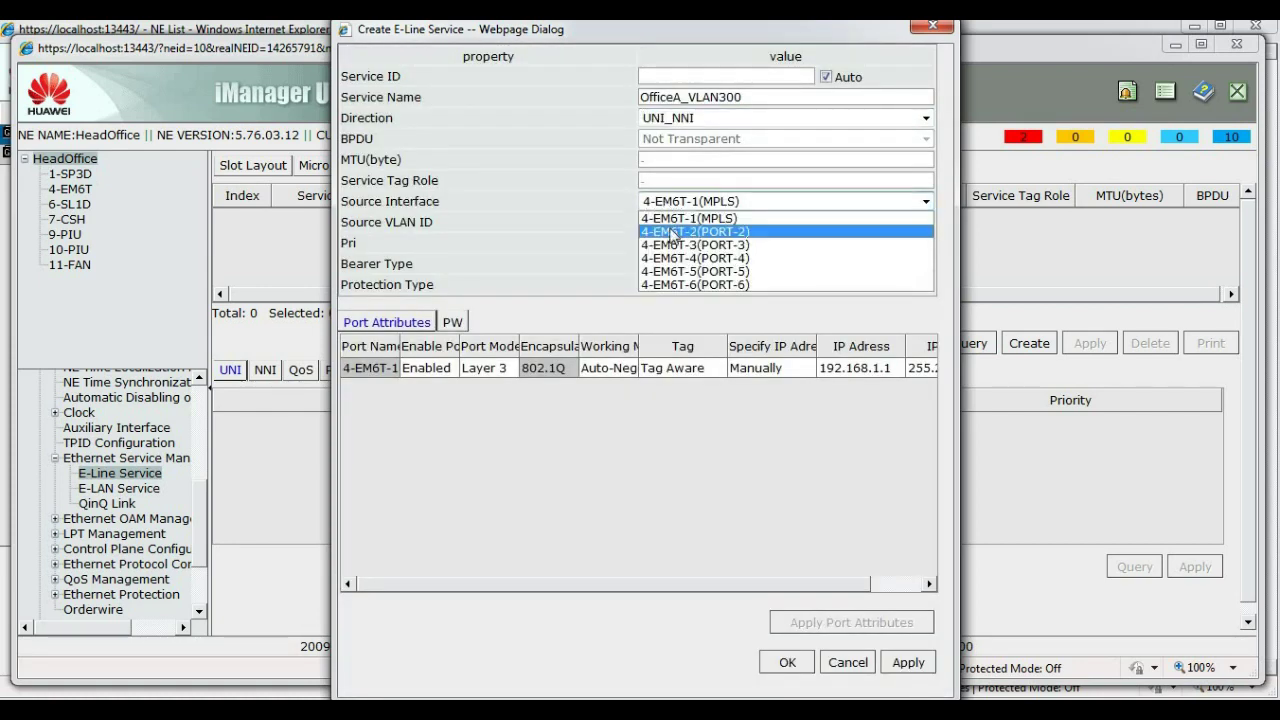
click(672, 232)
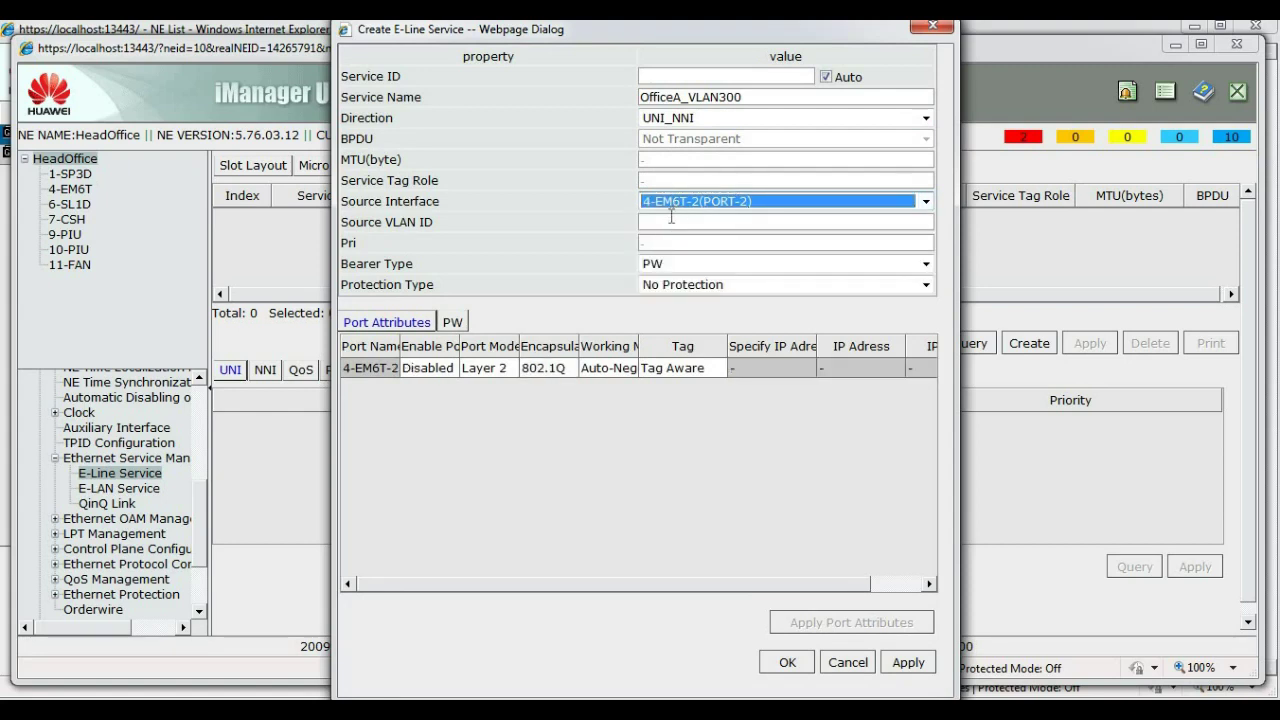
click(671, 219)
text(300)
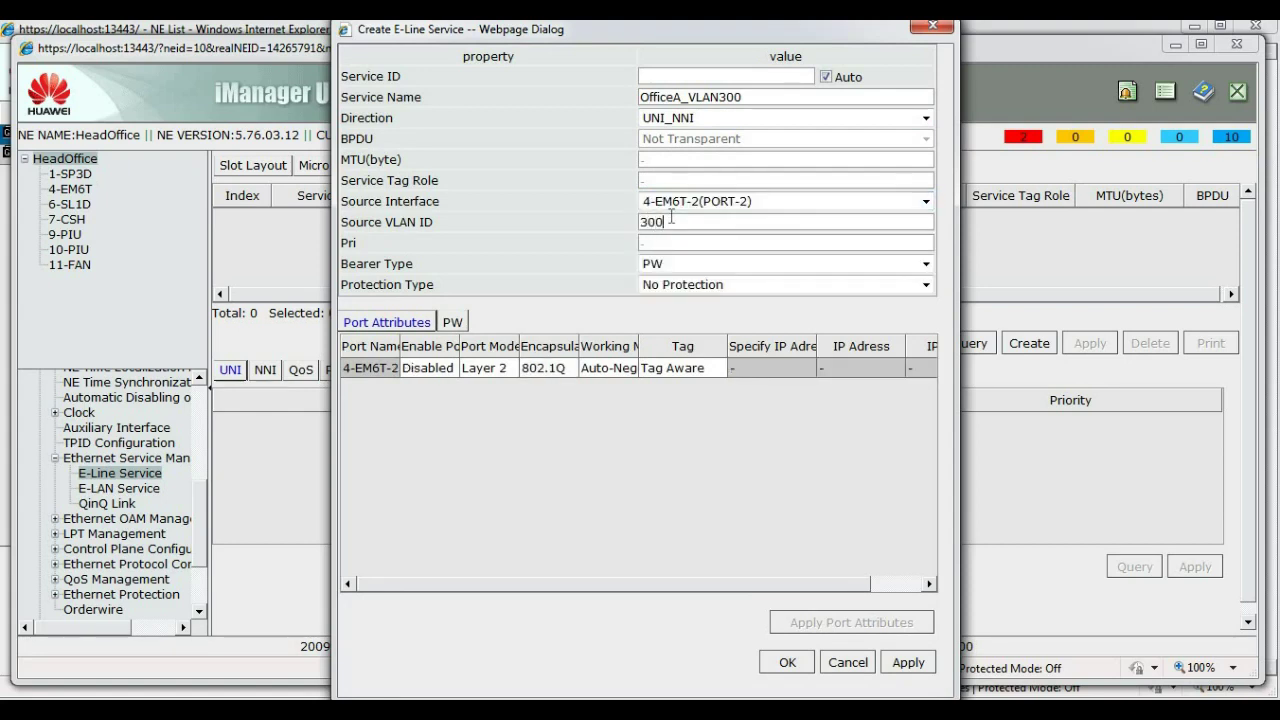
click(453, 322)
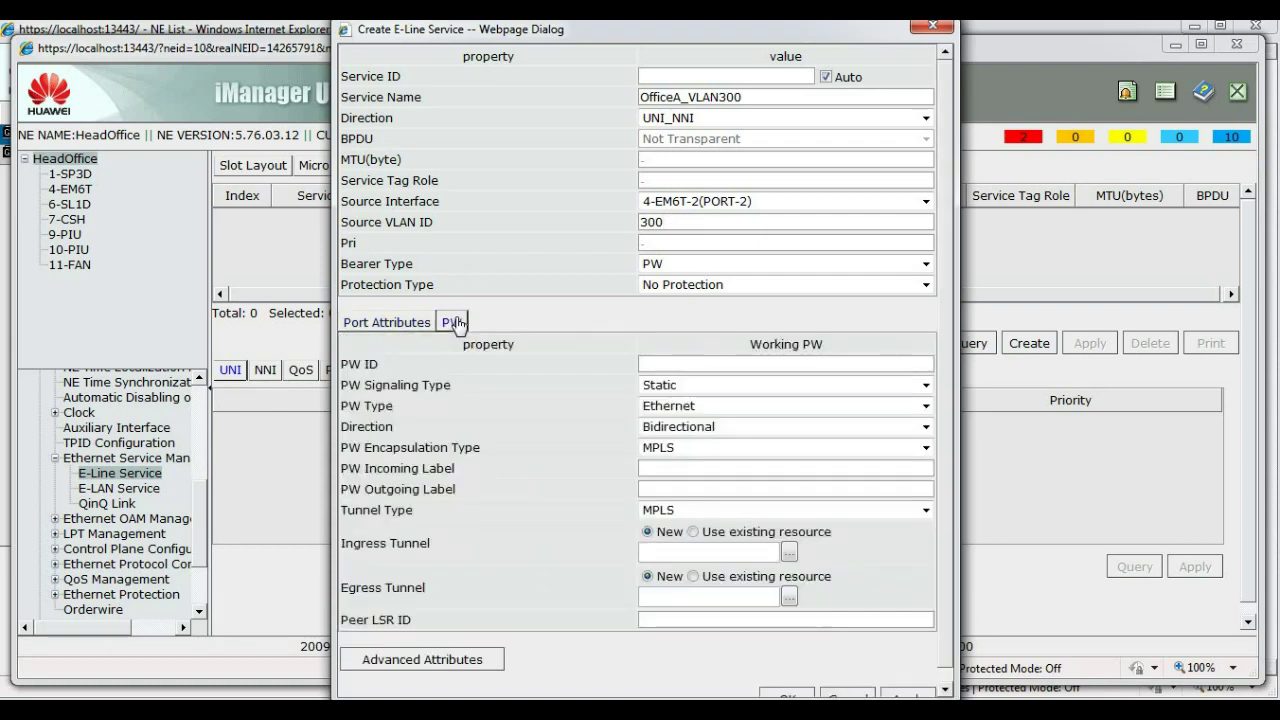
Set PW ID 1001, labels 2301/2302, carry it over existing tunnel 1501, and create the service
click(660, 364)
text(1001)
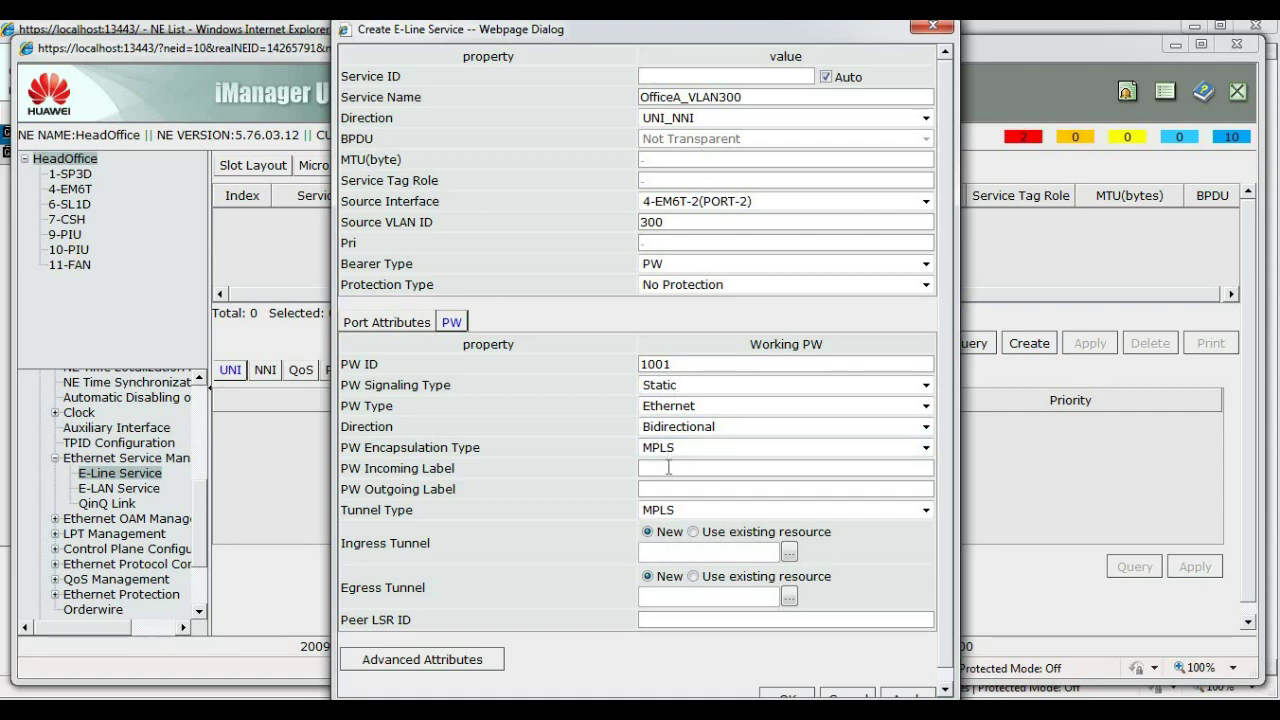
click(668, 467)
text(2301)
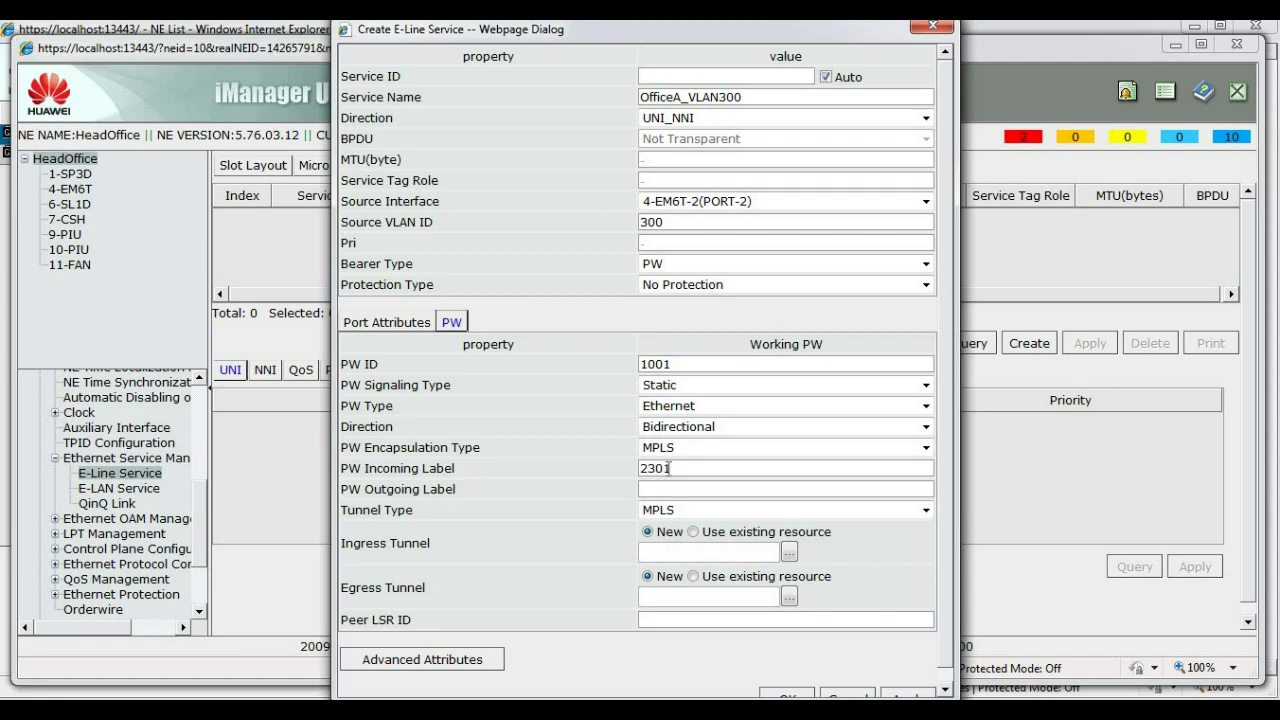
text(2302)
click(692, 532)
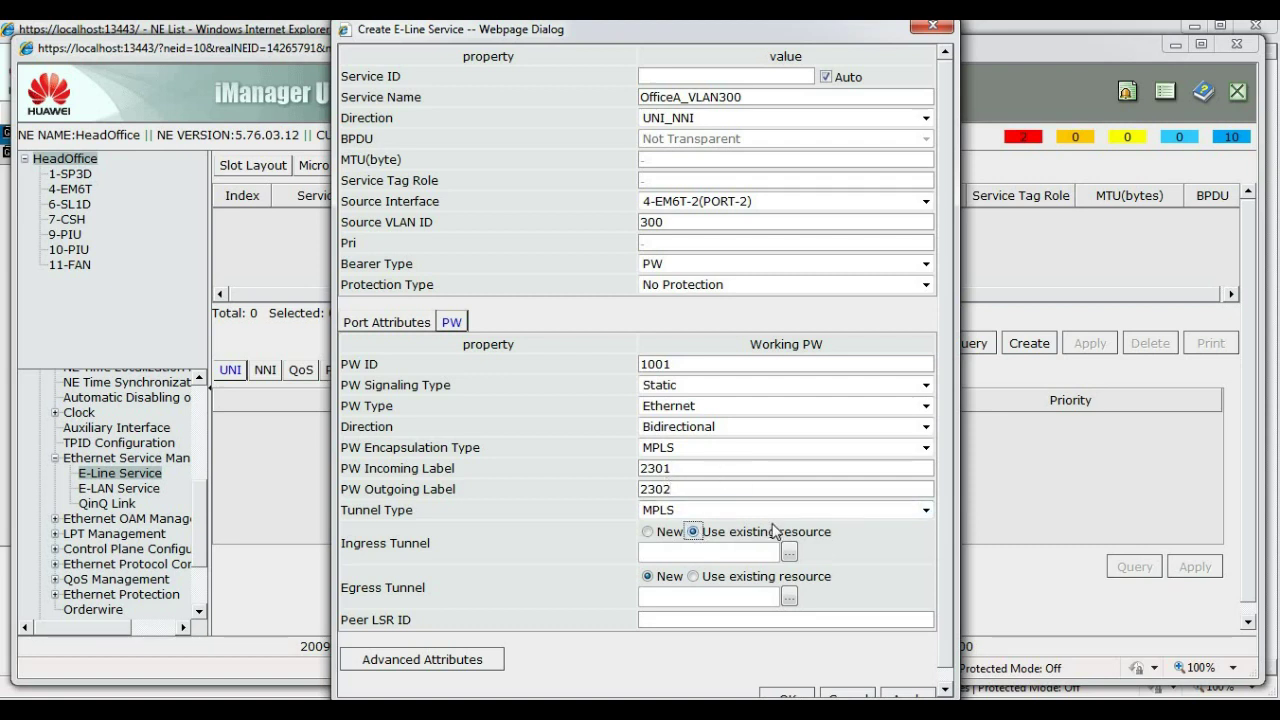
click(789, 553)
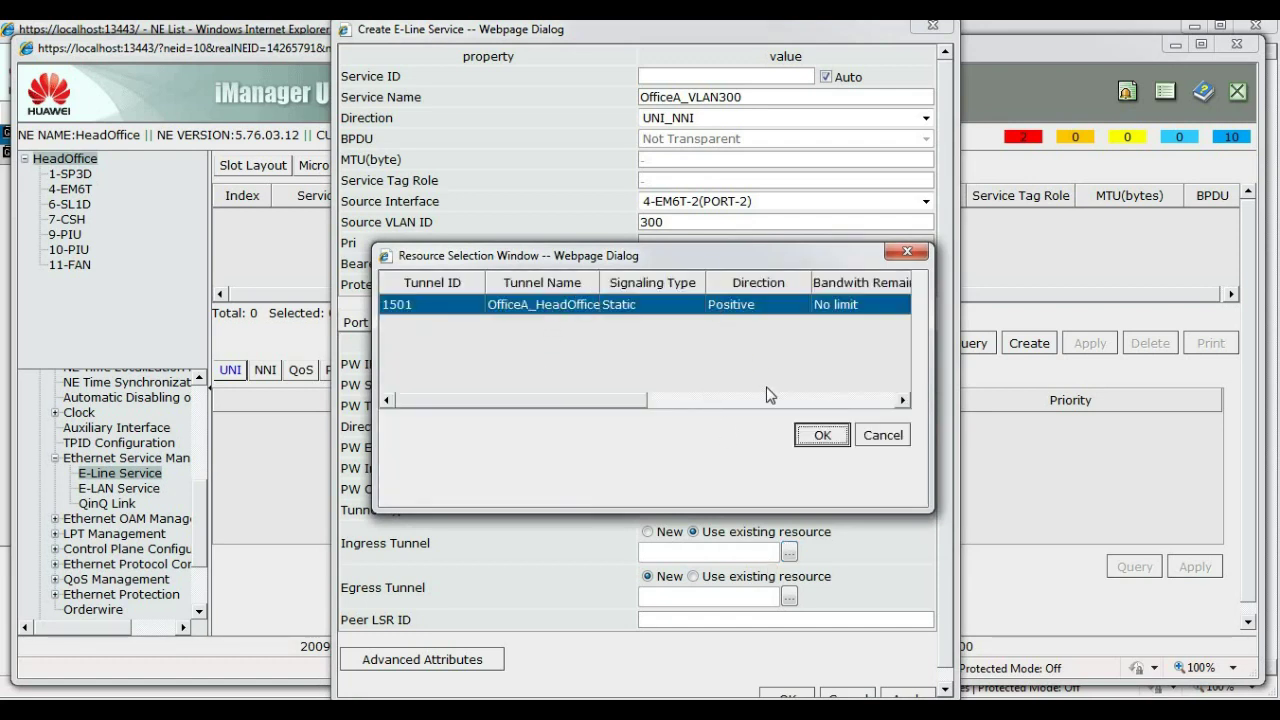
click(818, 434)
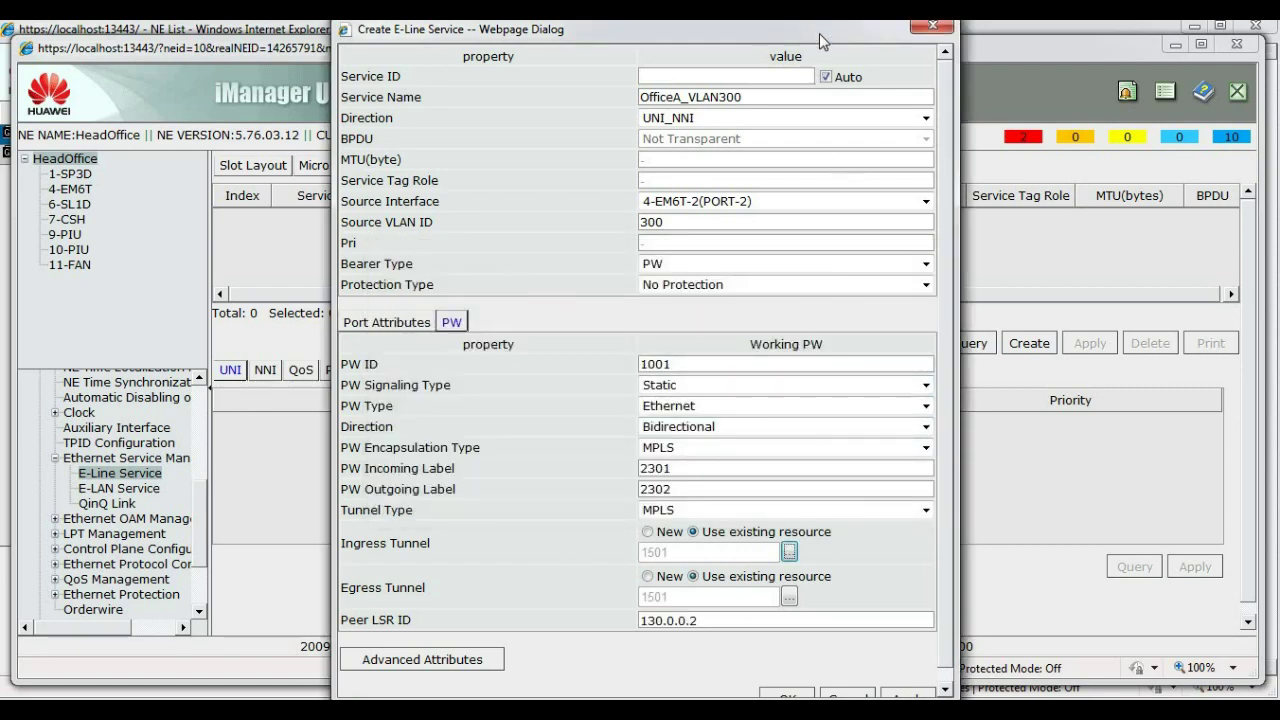
scroll(840, 615, down, 1)
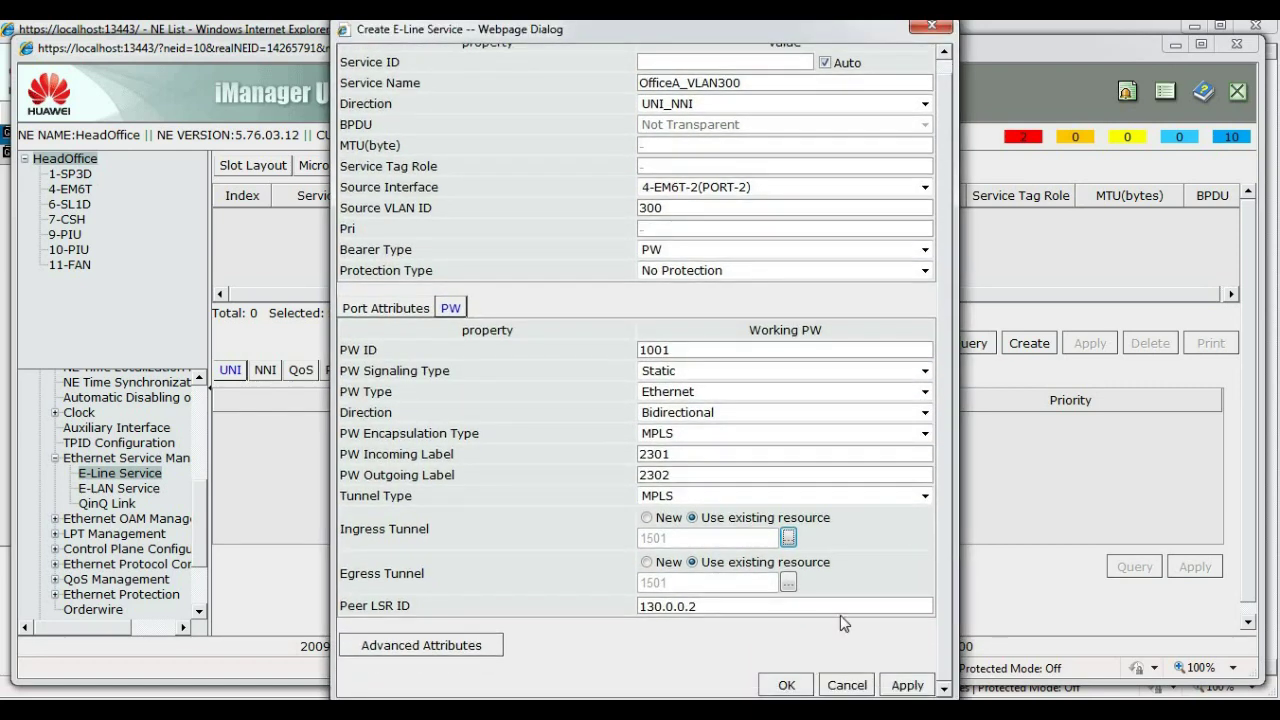
click(786, 685)
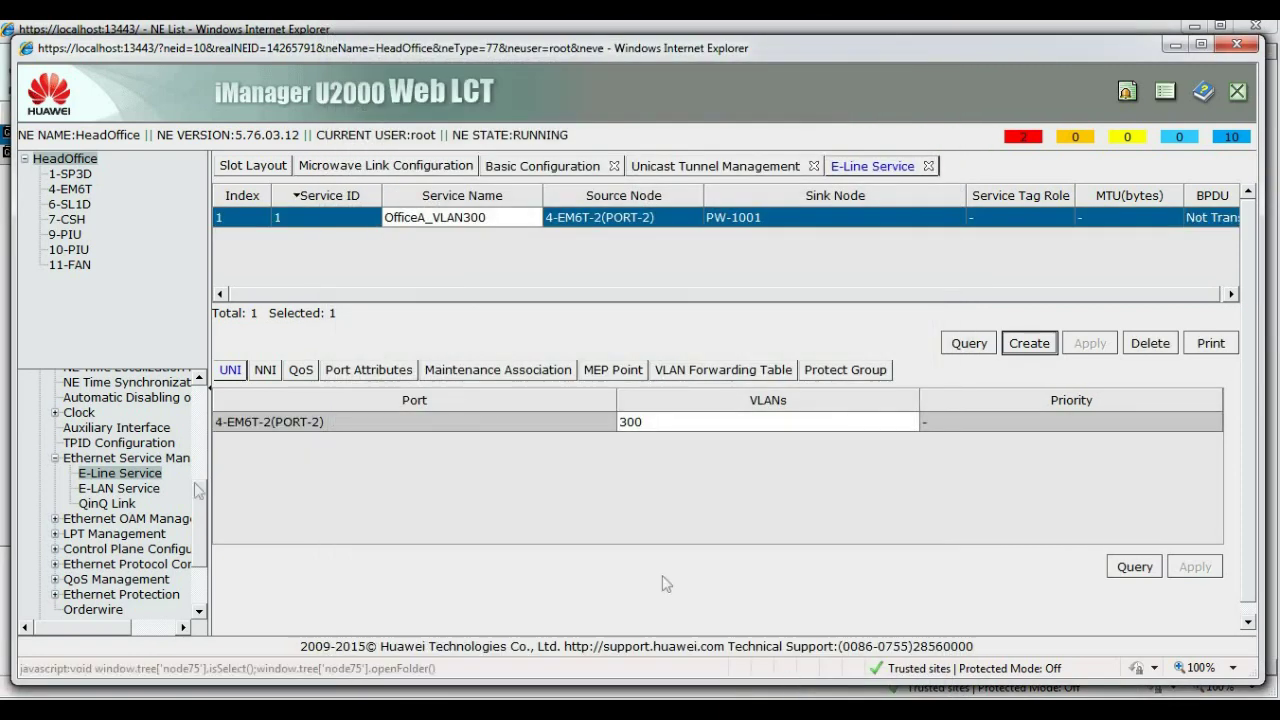
Open HeadOffice's PW Management on the PW OAM Parameters tab
drag(200, 470, 200, 429)
click(145, 484)
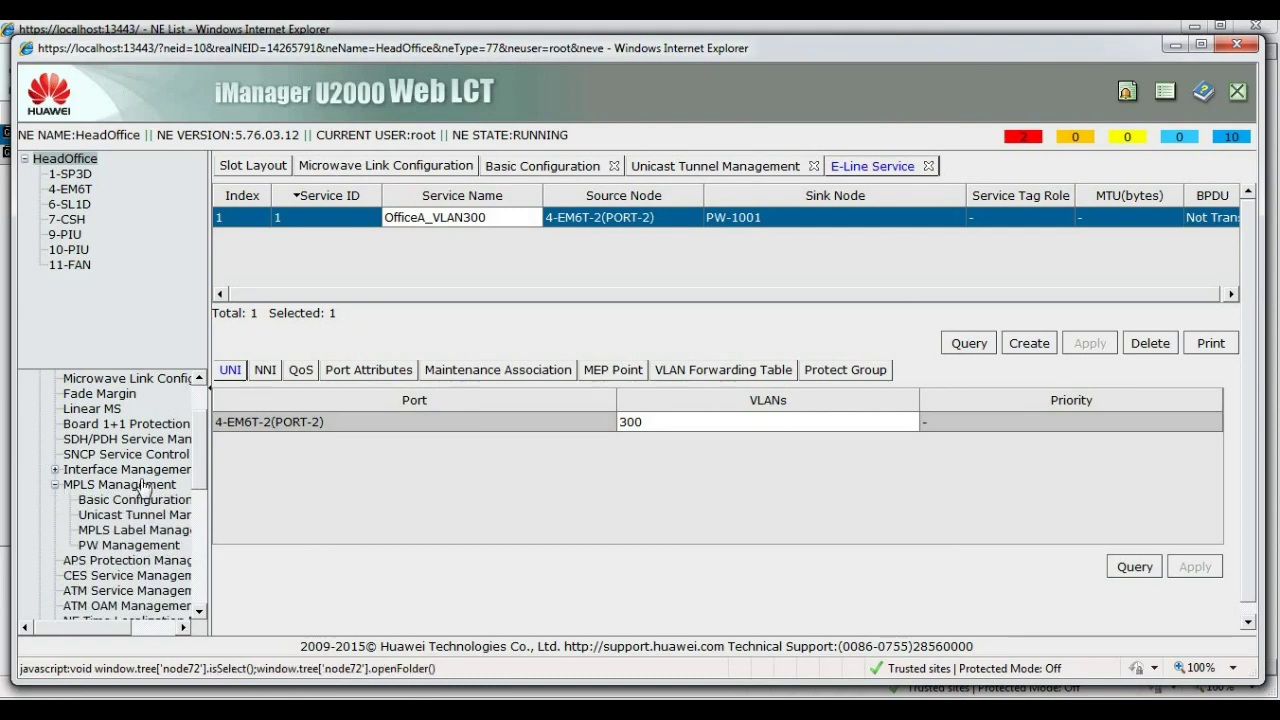
scroll(199, 465, down, 1)
click(131, 514)
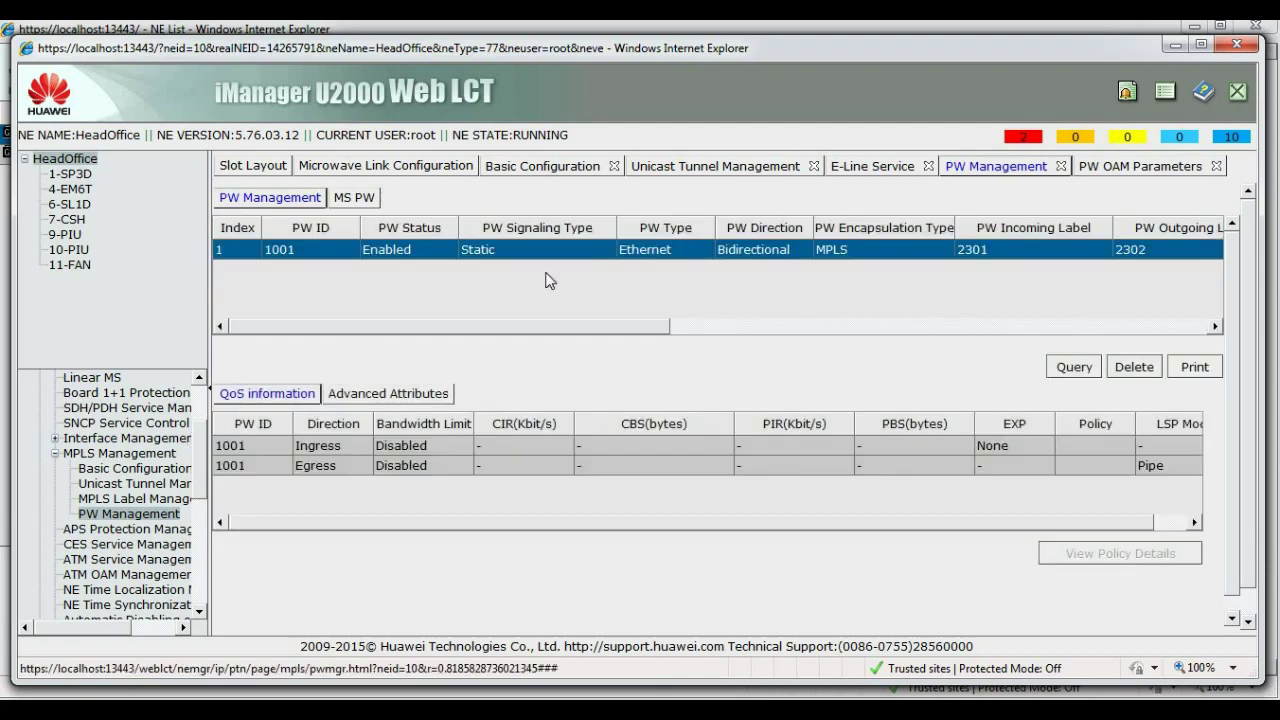
click(1140, 166)
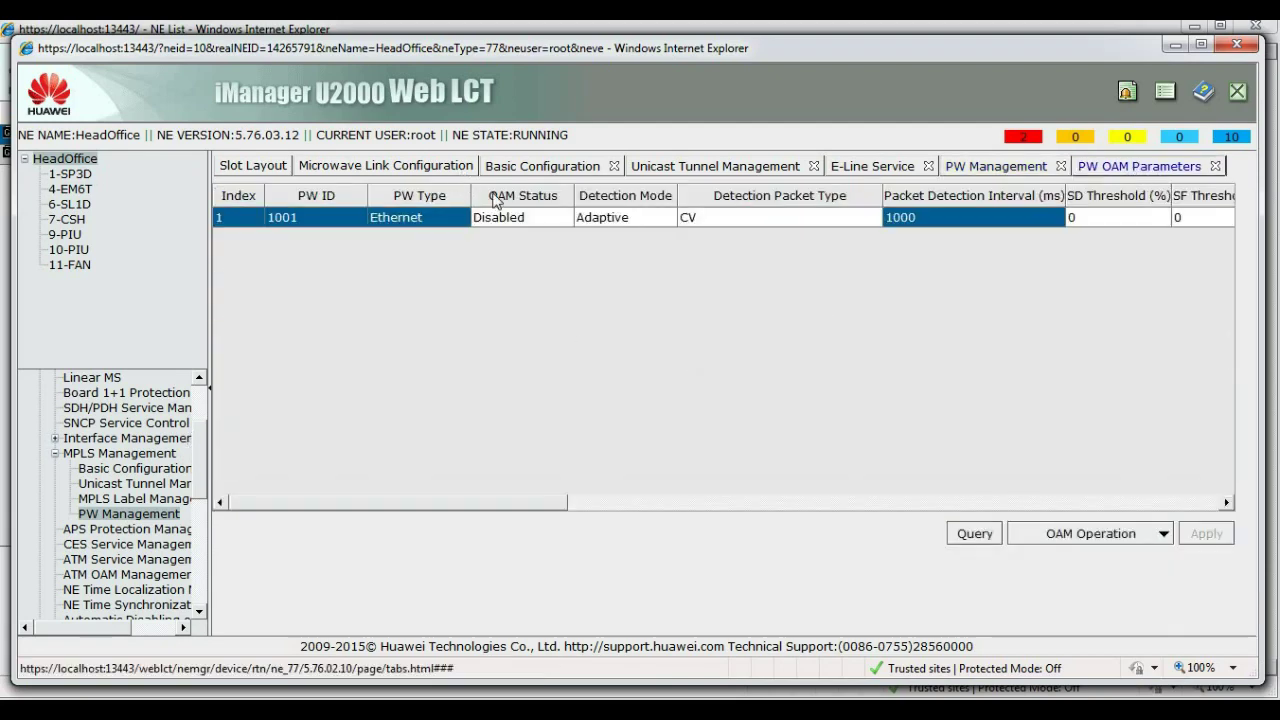
Set pseudowire 1001's OAM Status to Enabled and apply it
click(514, 216)
click(514, 216)
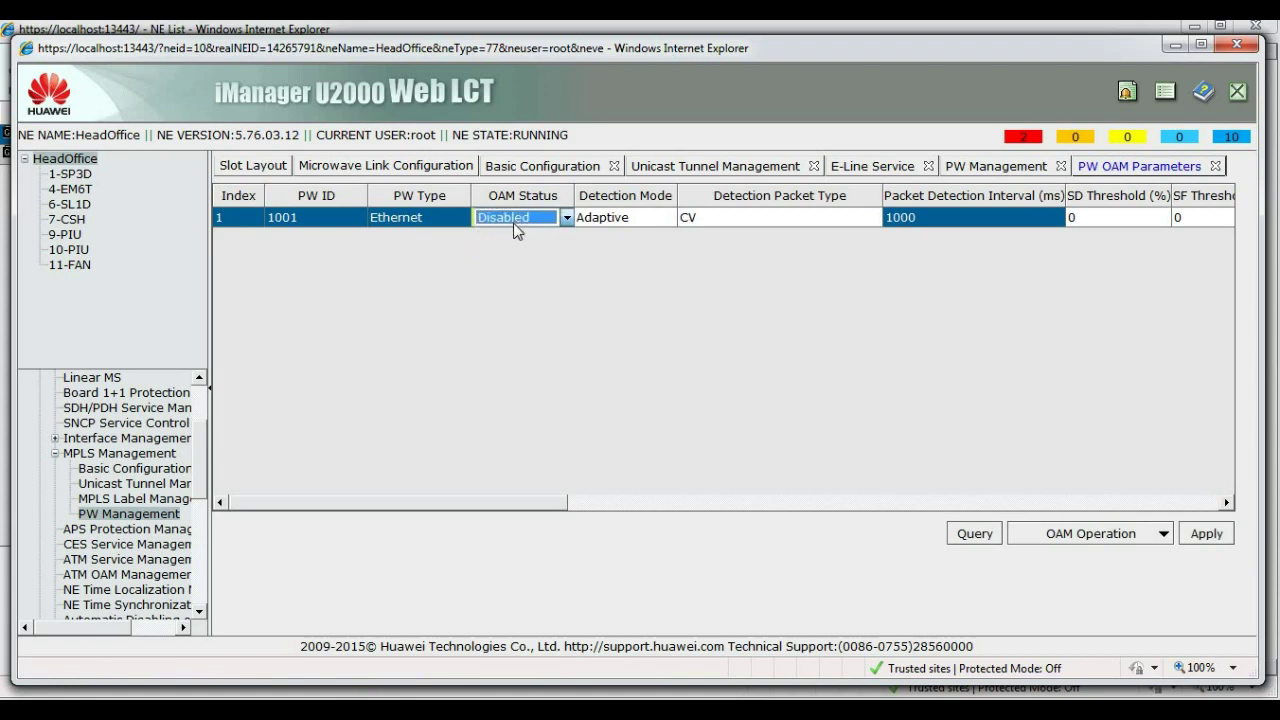
click(515, 216)
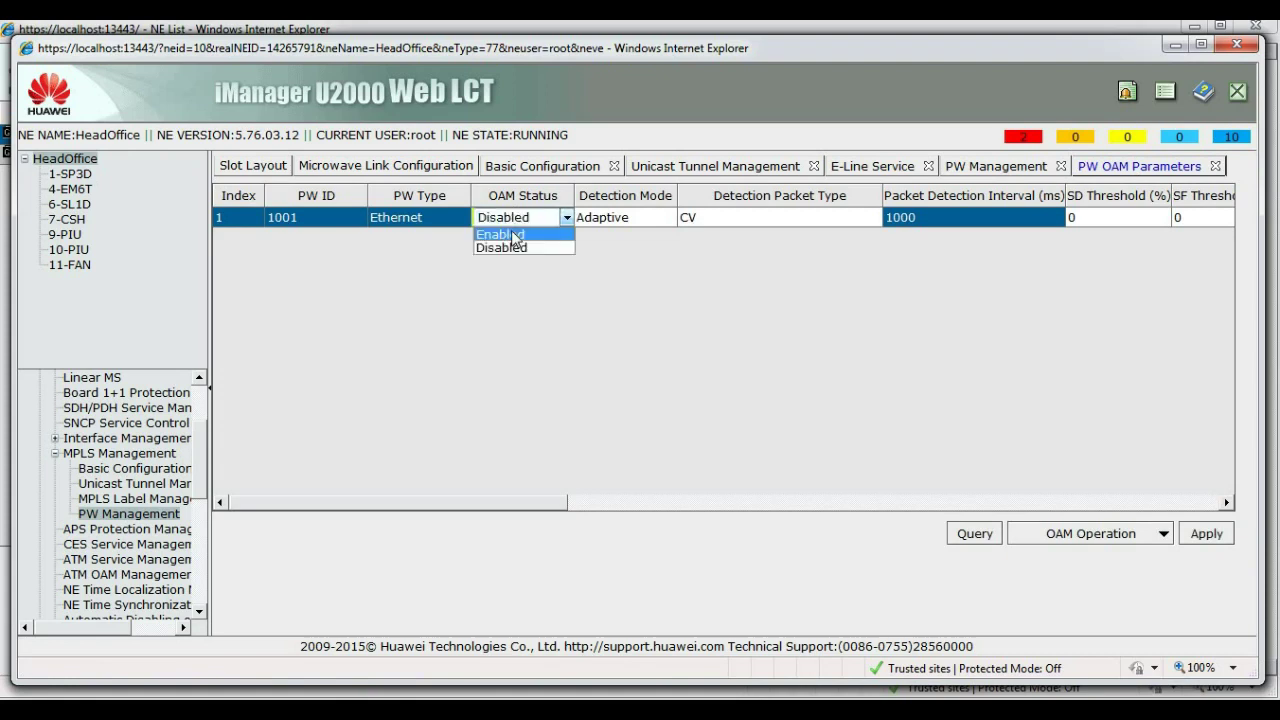
click(512, 245)
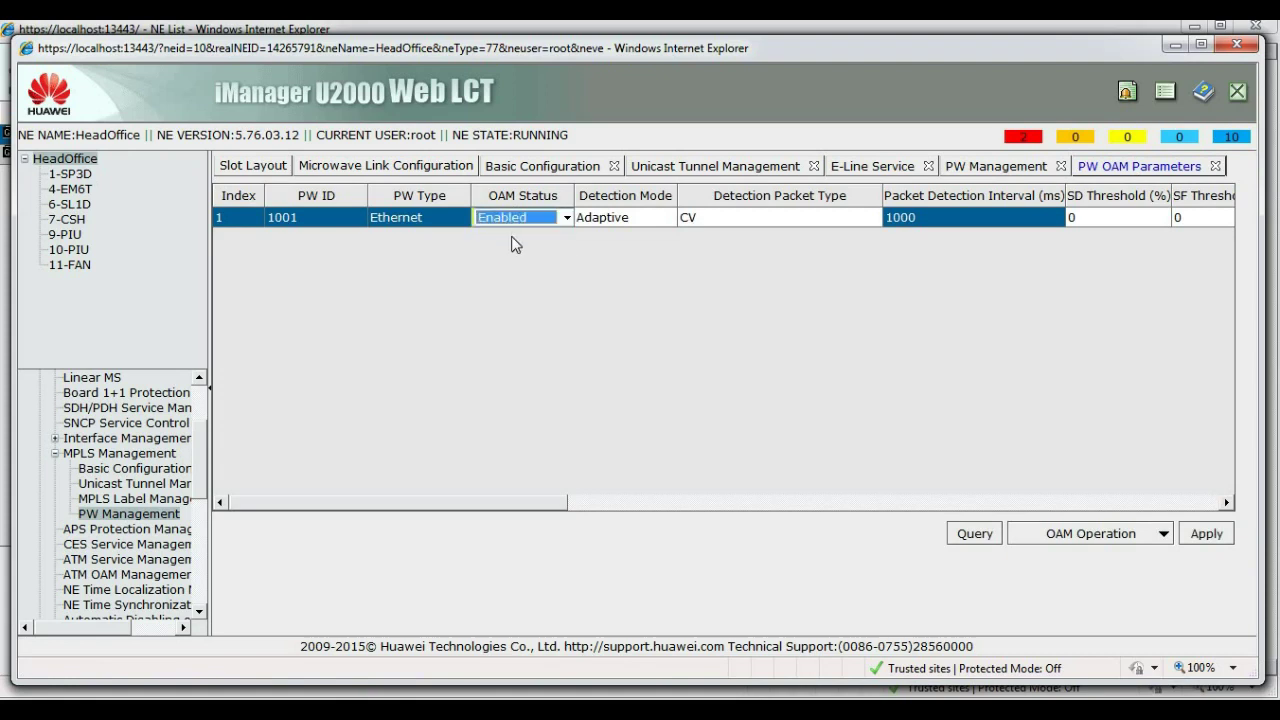
click(1210, 532)
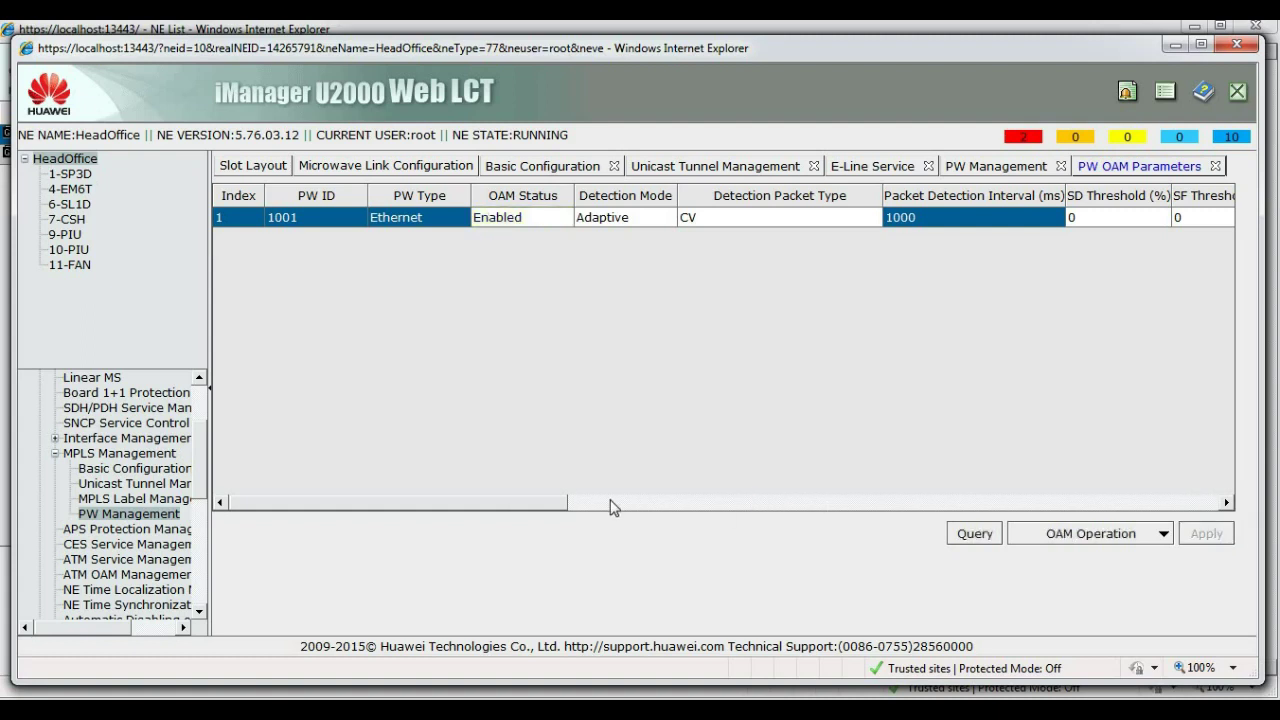
Query pseudowire 1001's status, which reads Initialized
drag(550, 504, 777, 503)
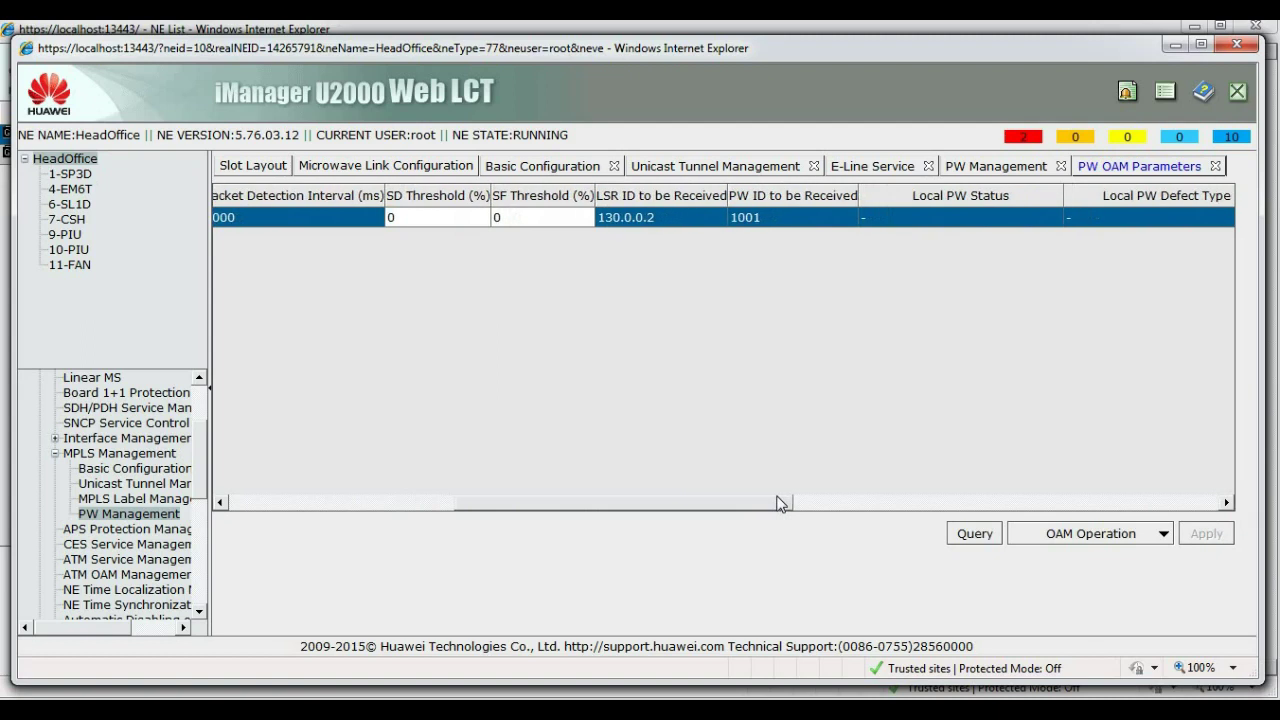
click(1065, 529)
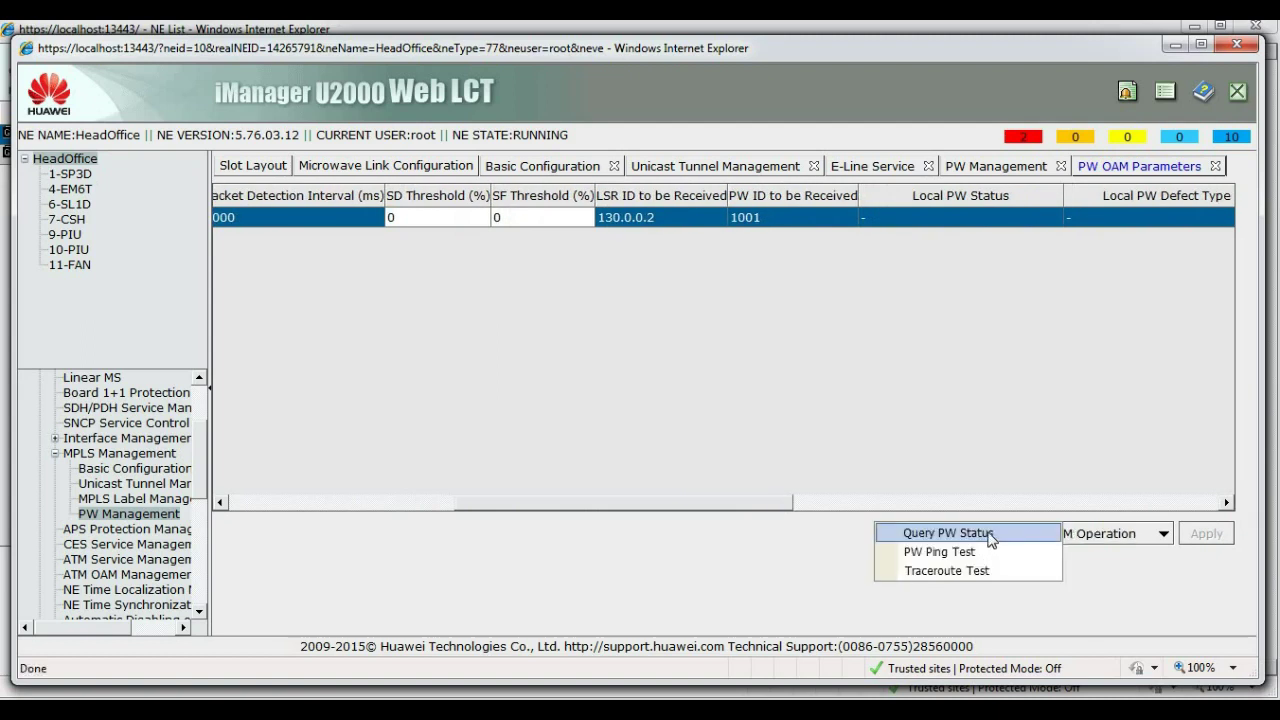
click(989, 536)
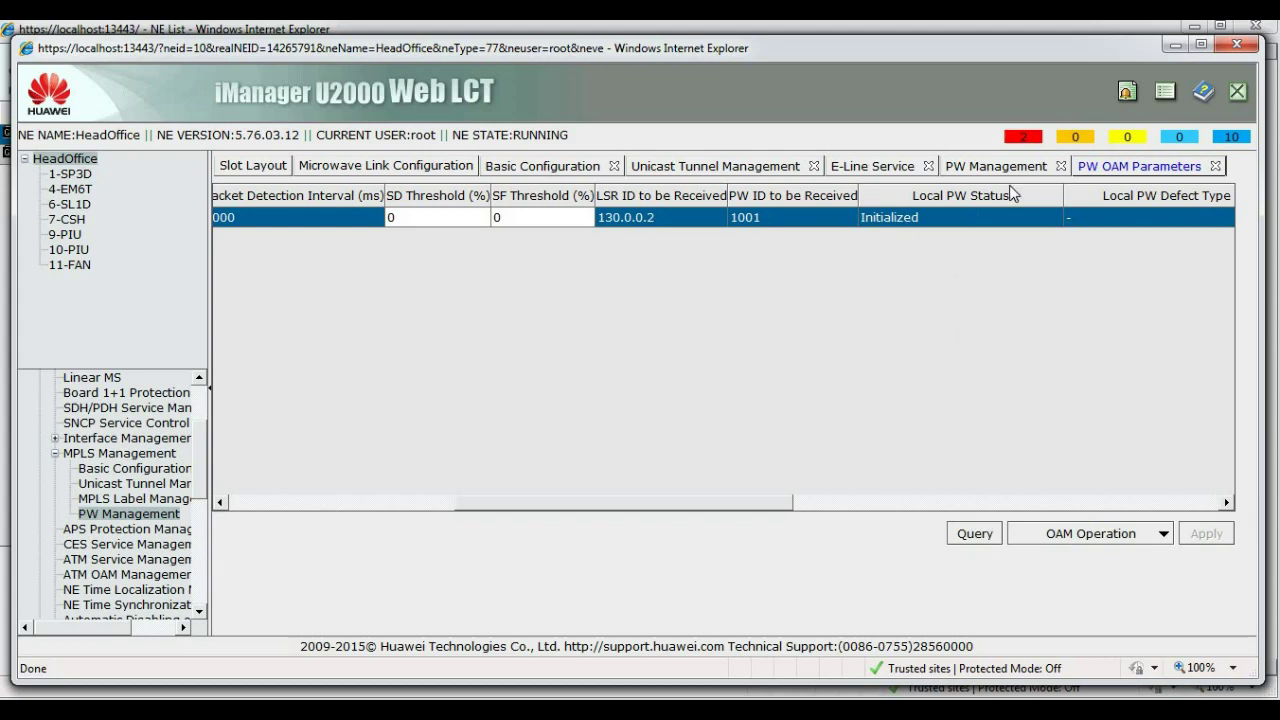
Bring OfficeA's window forward and open Ethernet Service Management > E-Line Service
click(1179, 42)
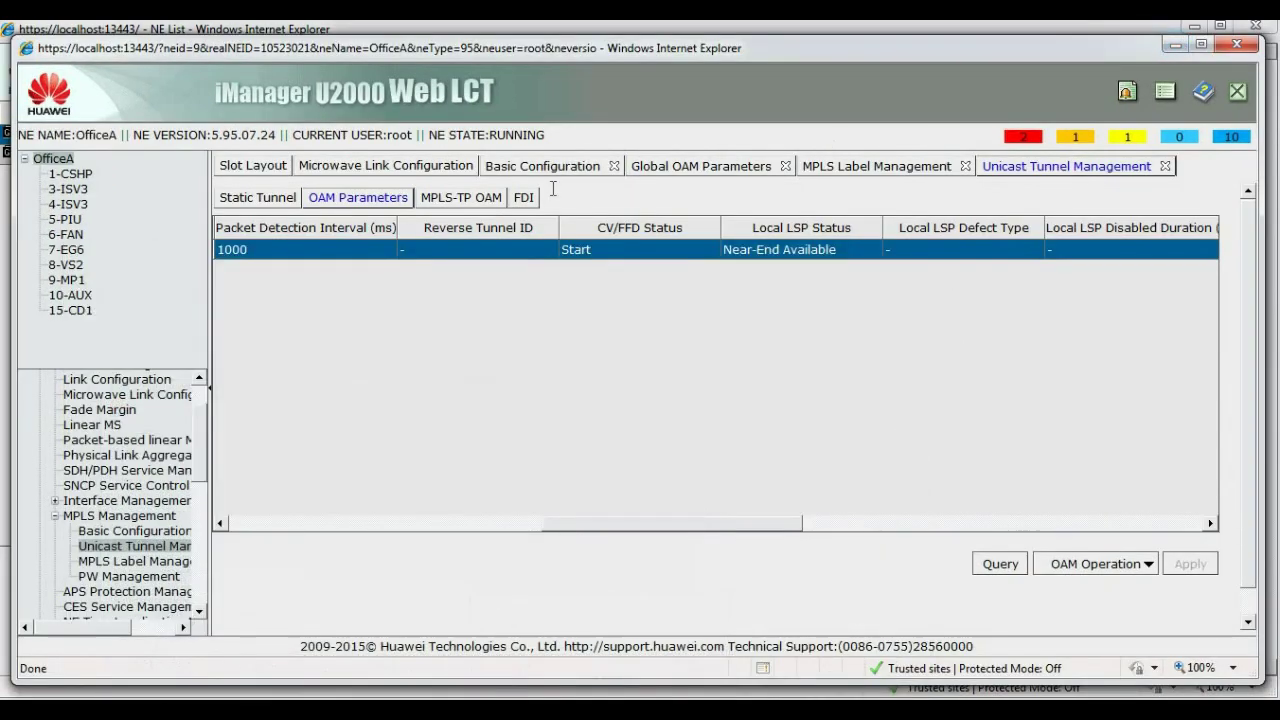
drag(375, 50, 429, 43)
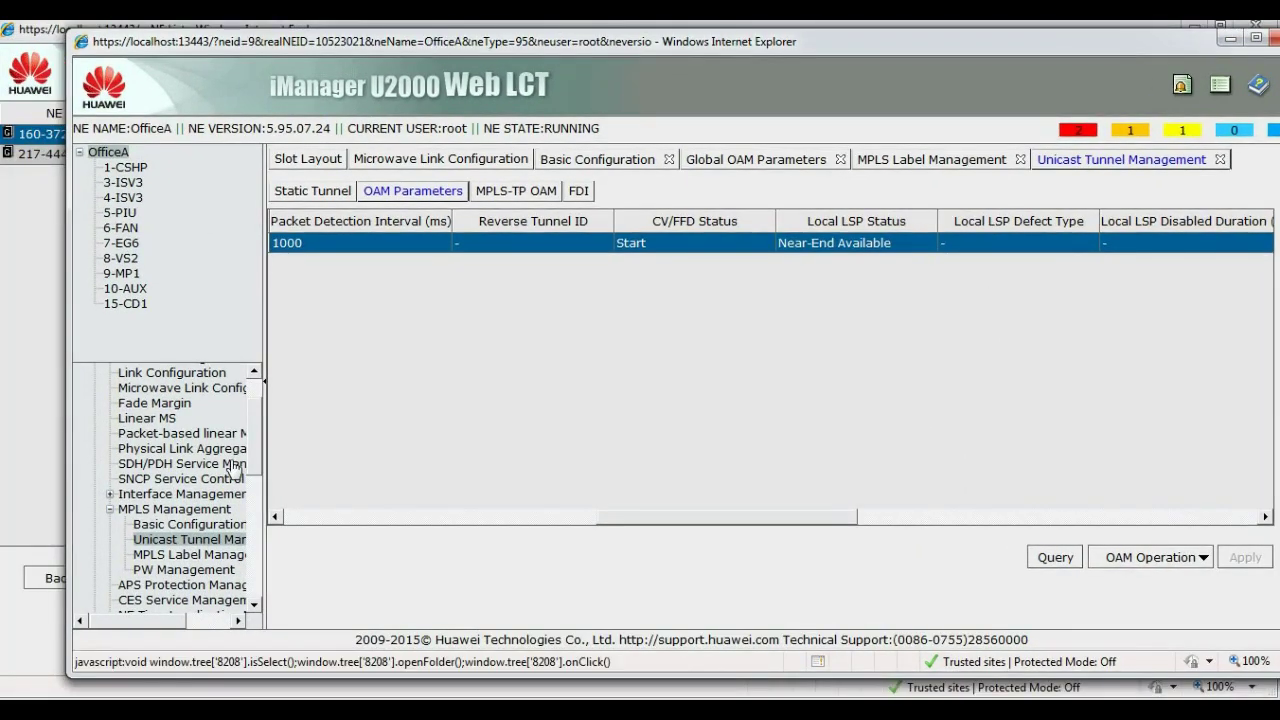
drag(257, 462, 257, 549)
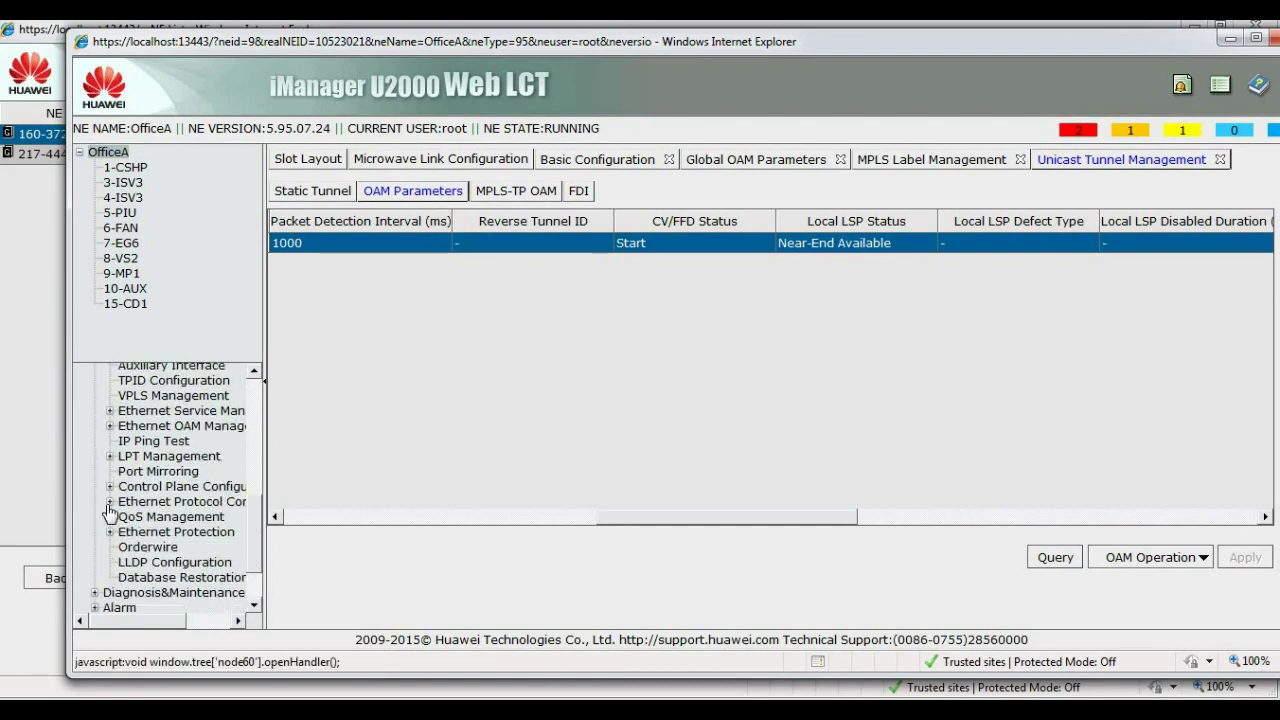
click(110, 411)
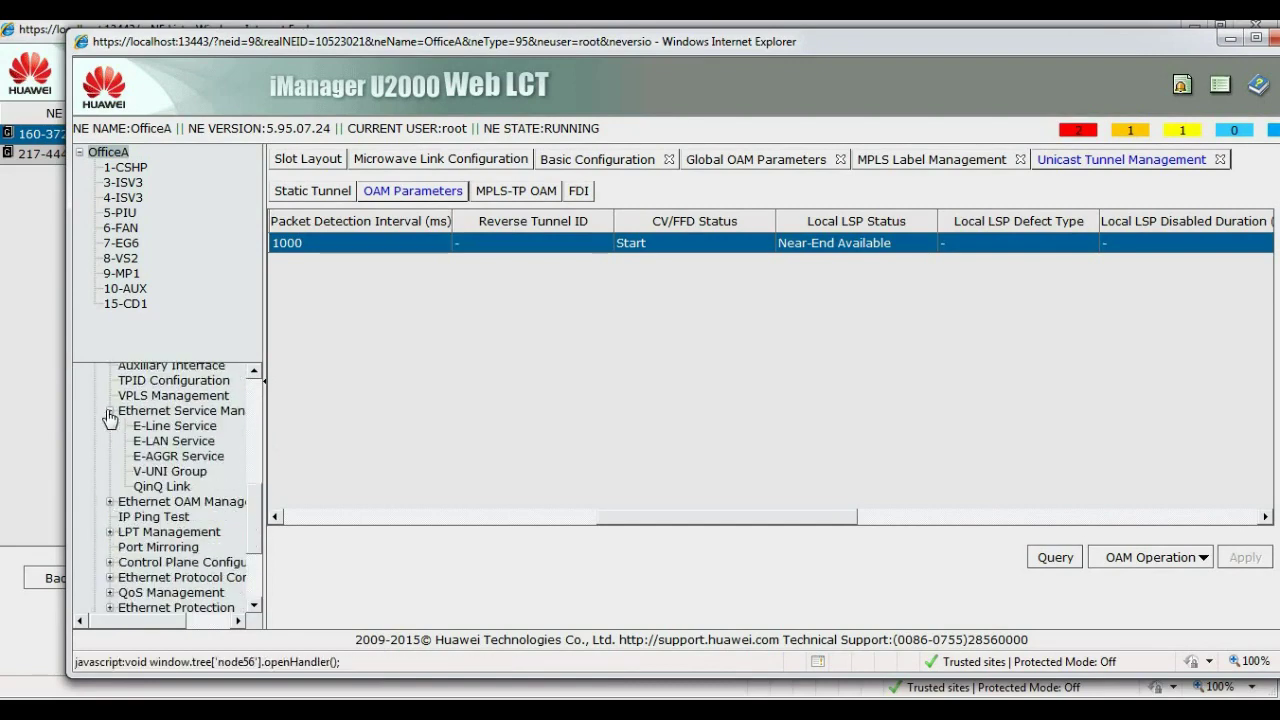
click(158, 429)
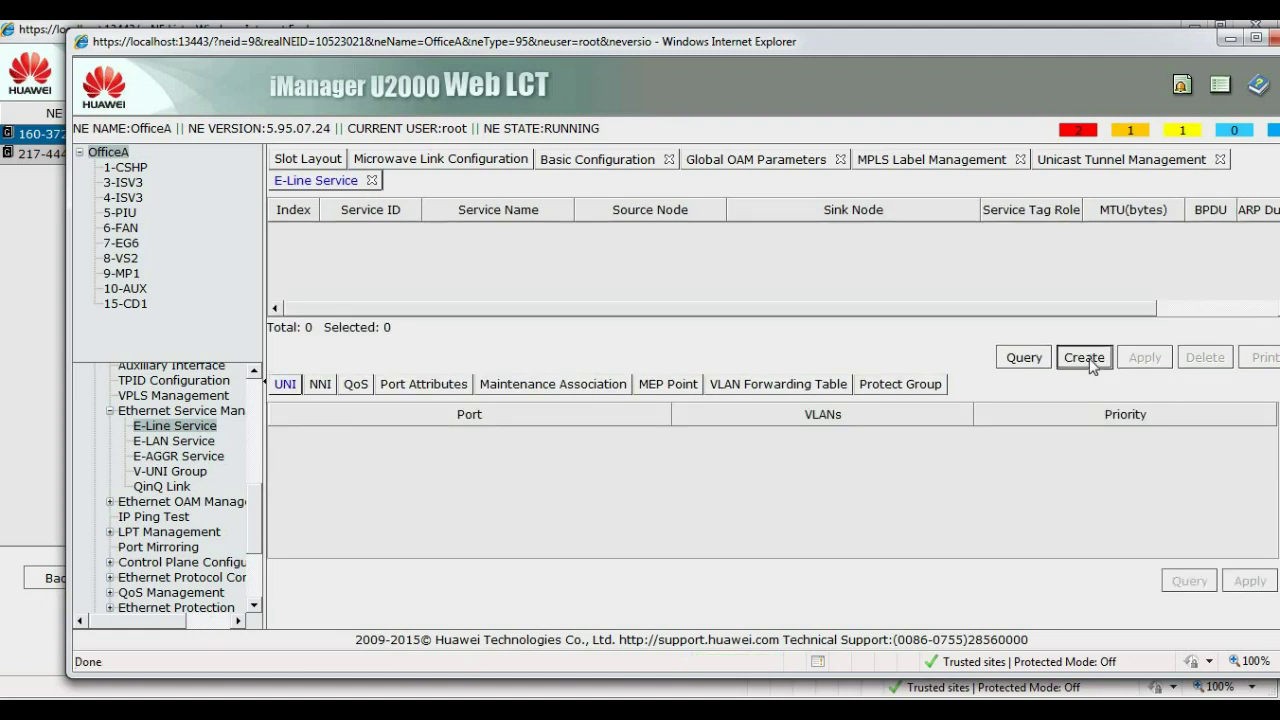
On OfficeA, start E-Line service OfficeA_VLAN300: UNI_NNI, VLAN 300, source 7-EG6-2(PORT-2)
click(1086, 360)
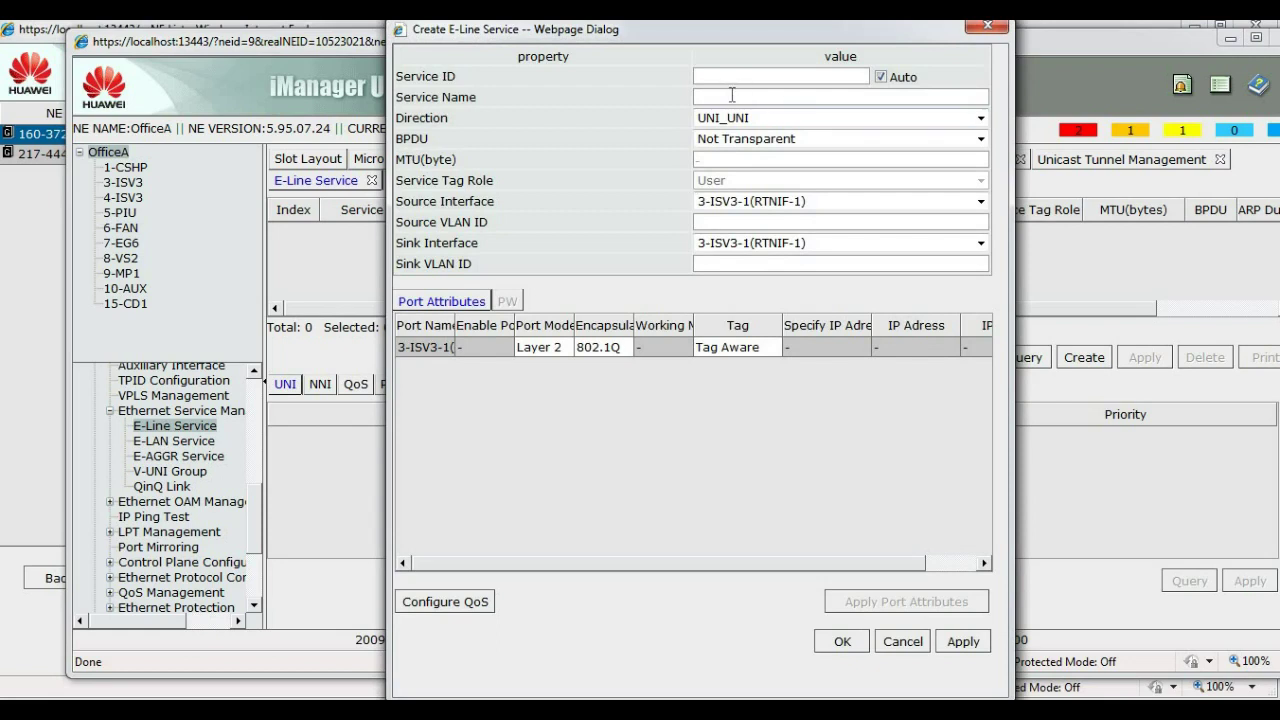
click(731, 99)
text(OfficeA_VLAN300)
click(733, 119)
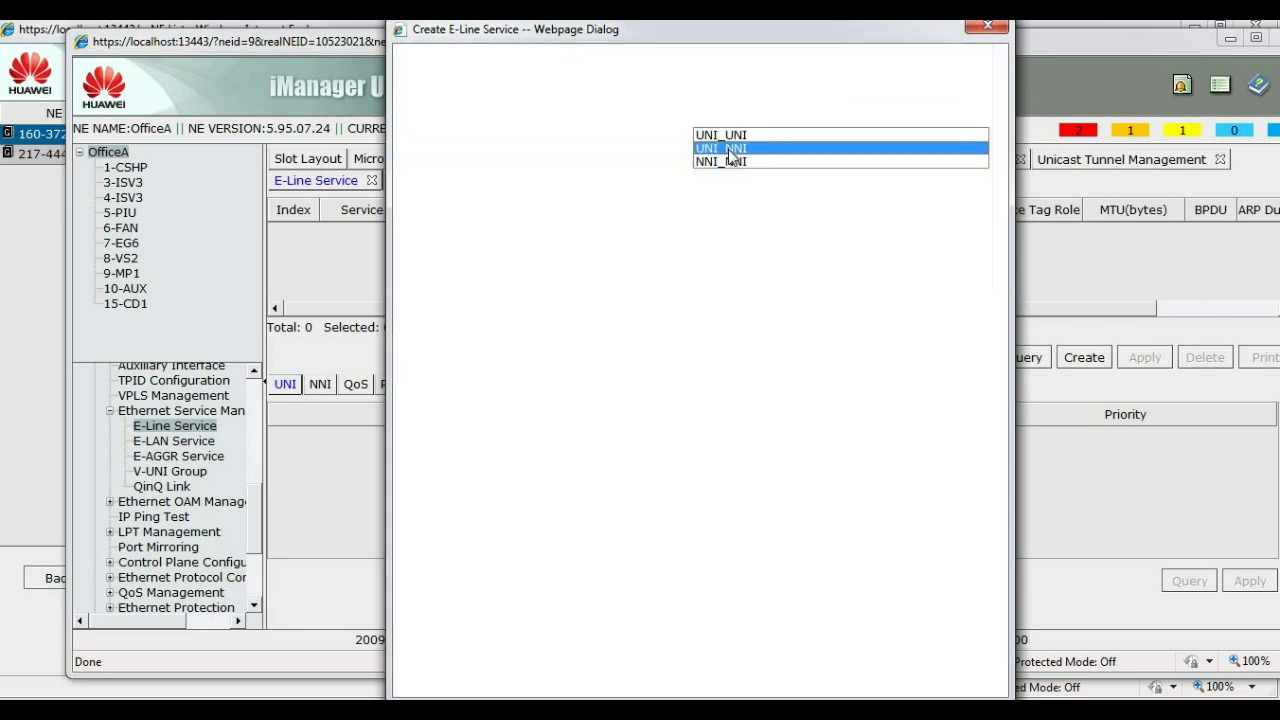
click(731, 150)
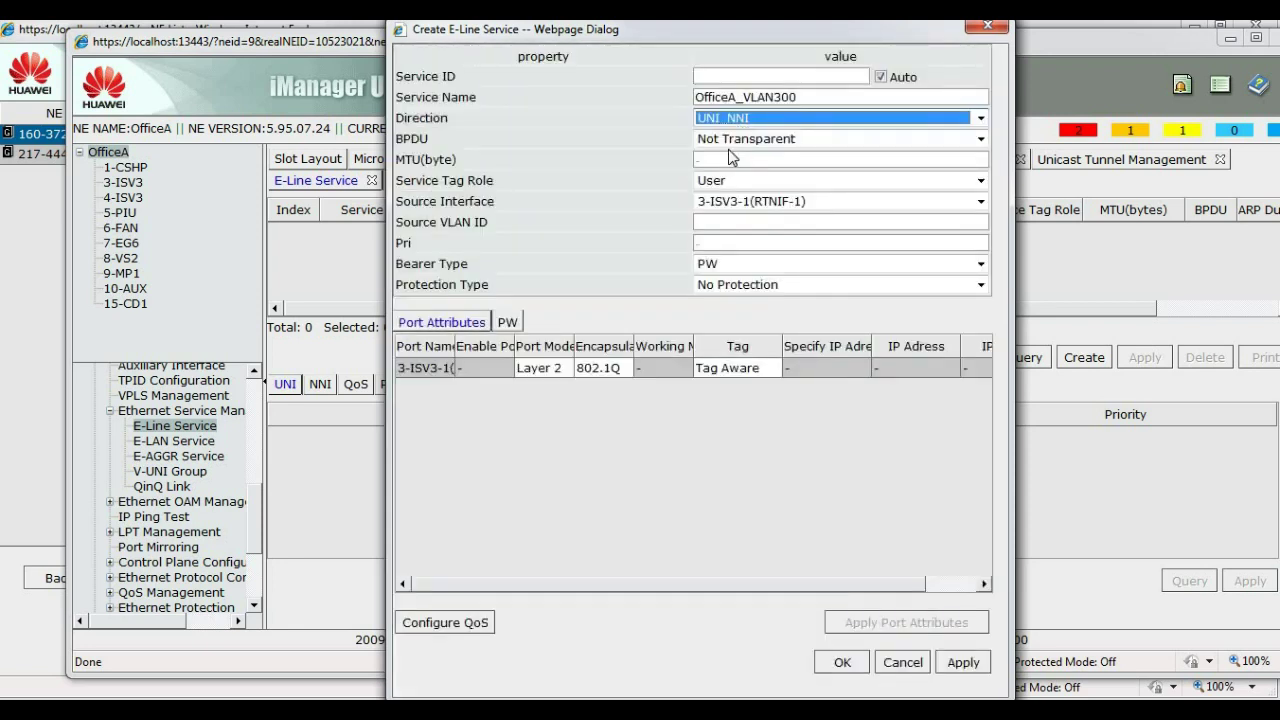
click(719, 220)
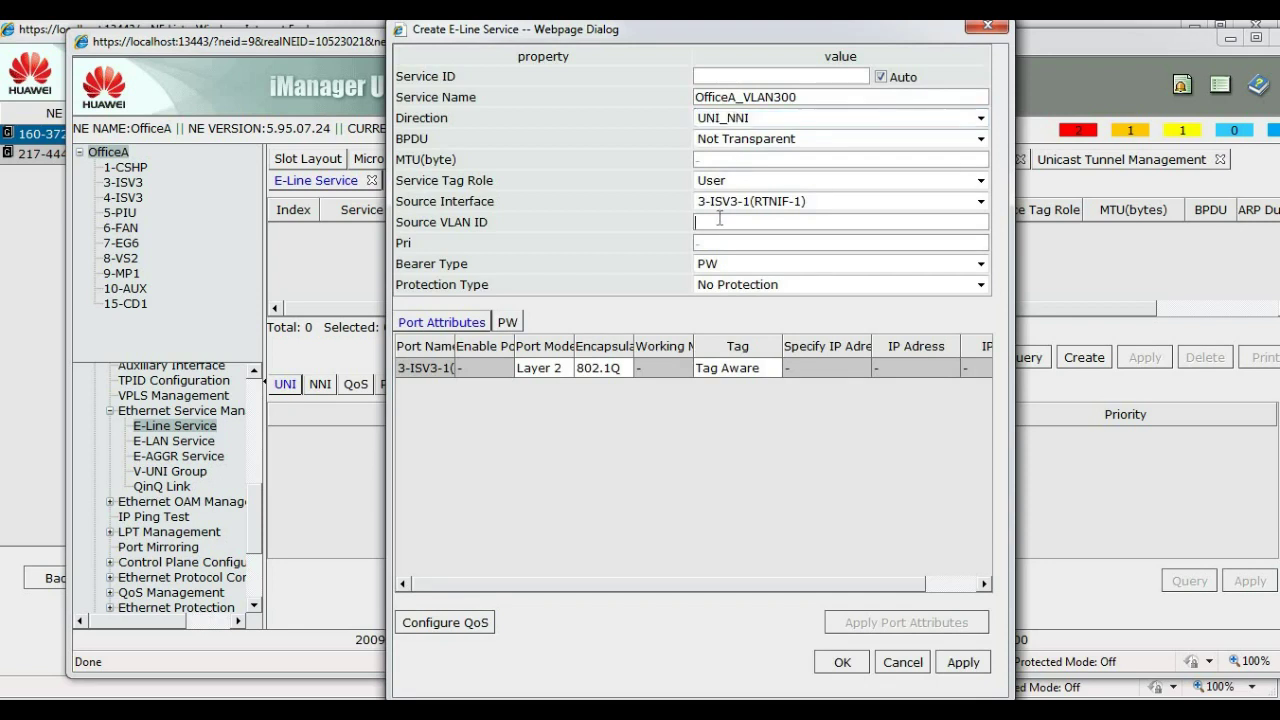
text(300)
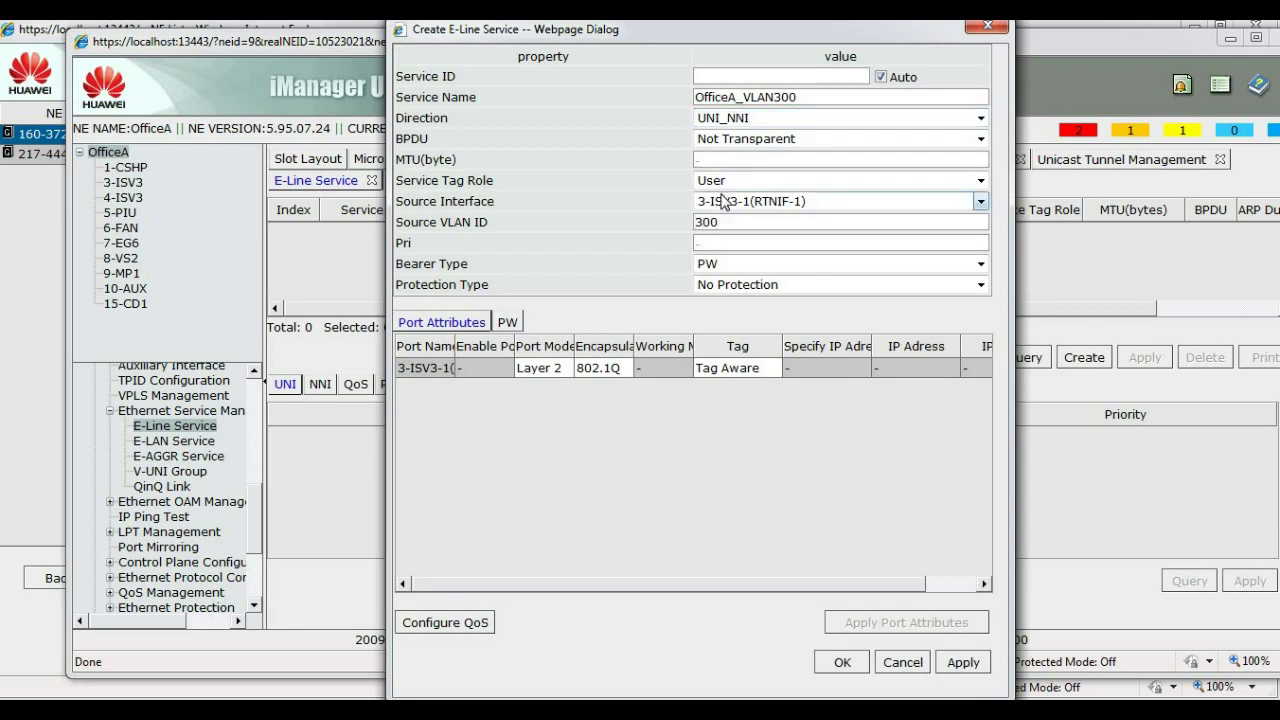
click(724, 200)
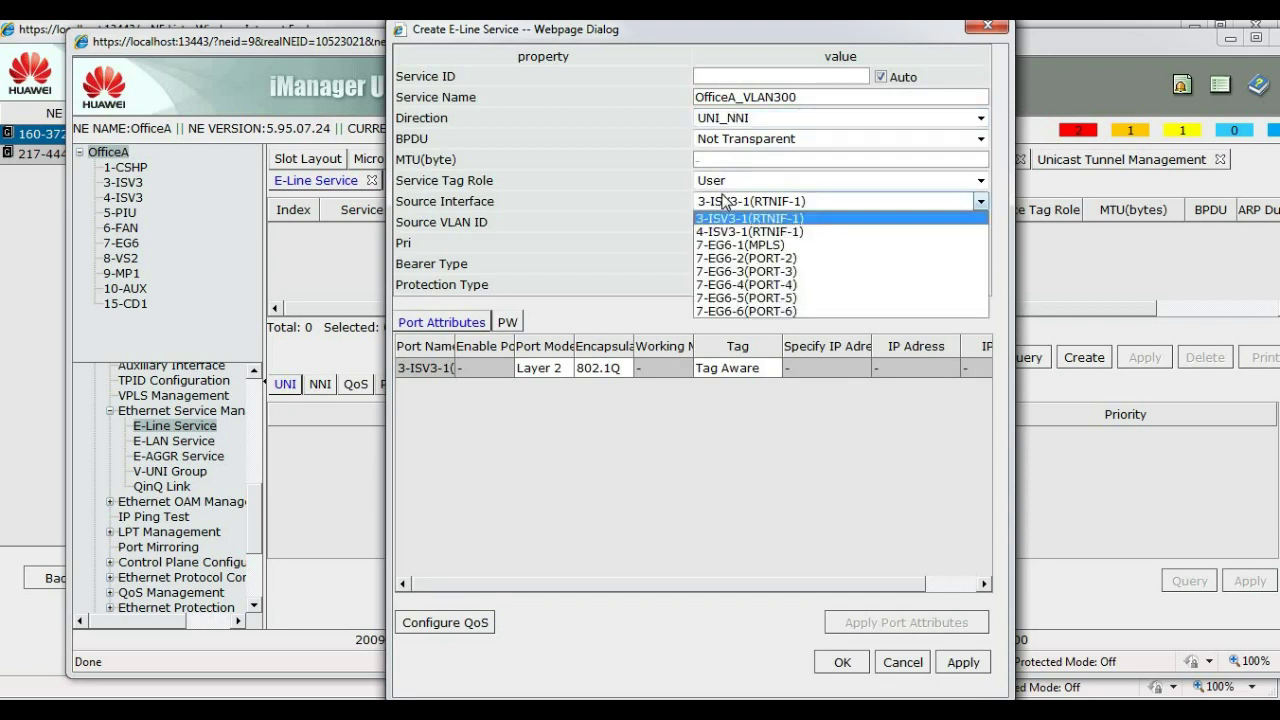
click(735, 259)
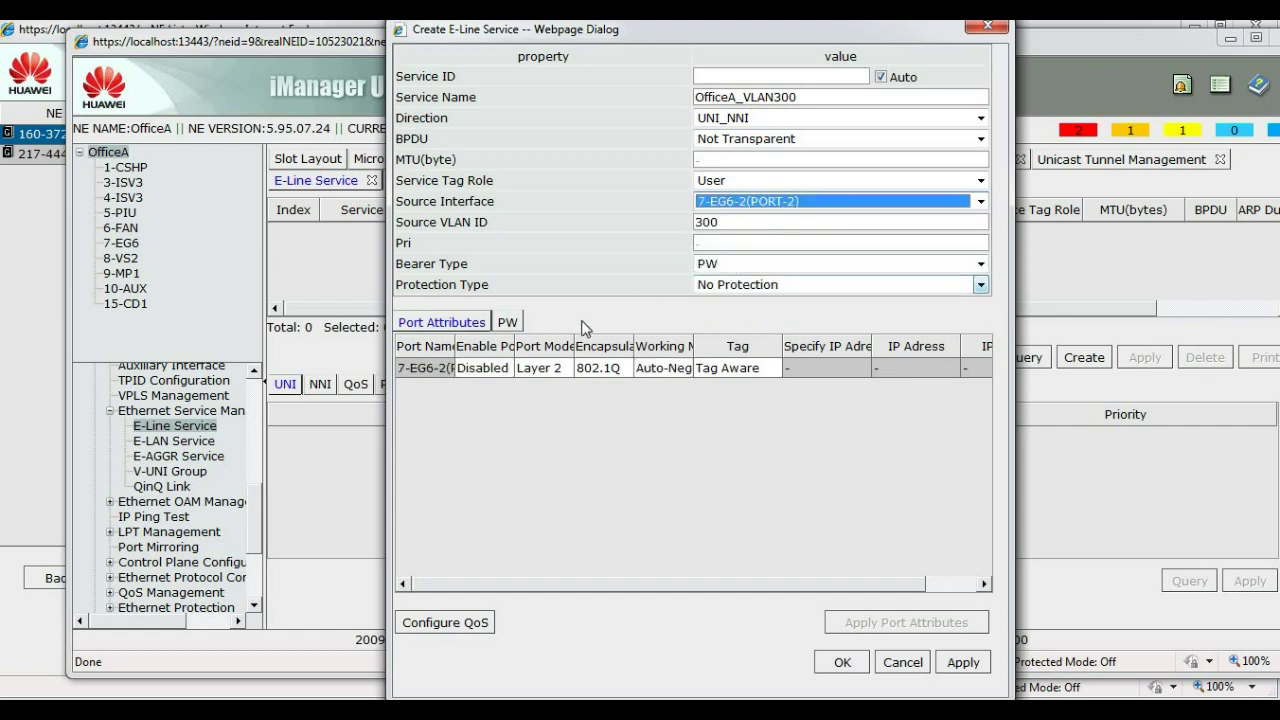
Set PW ID 1001 with incoming label 2302 and outgoing label 2301
click(507, 322)
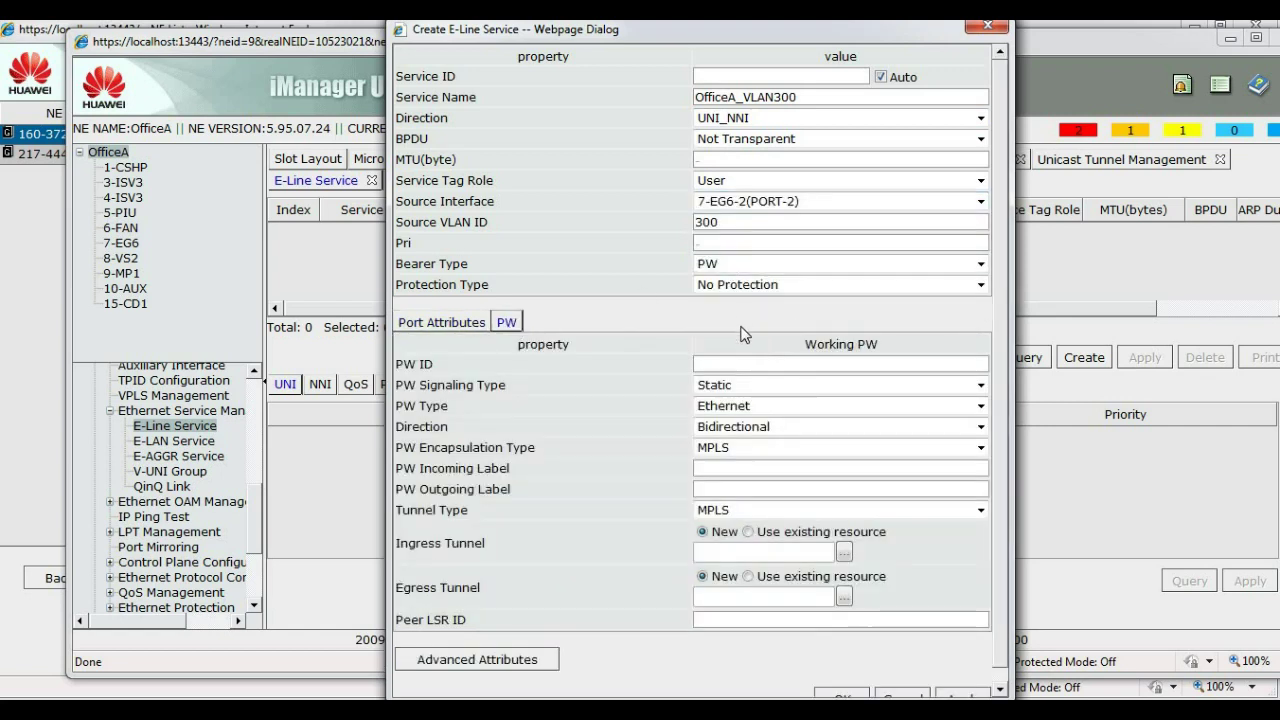
click(746, 364)
text(1001)
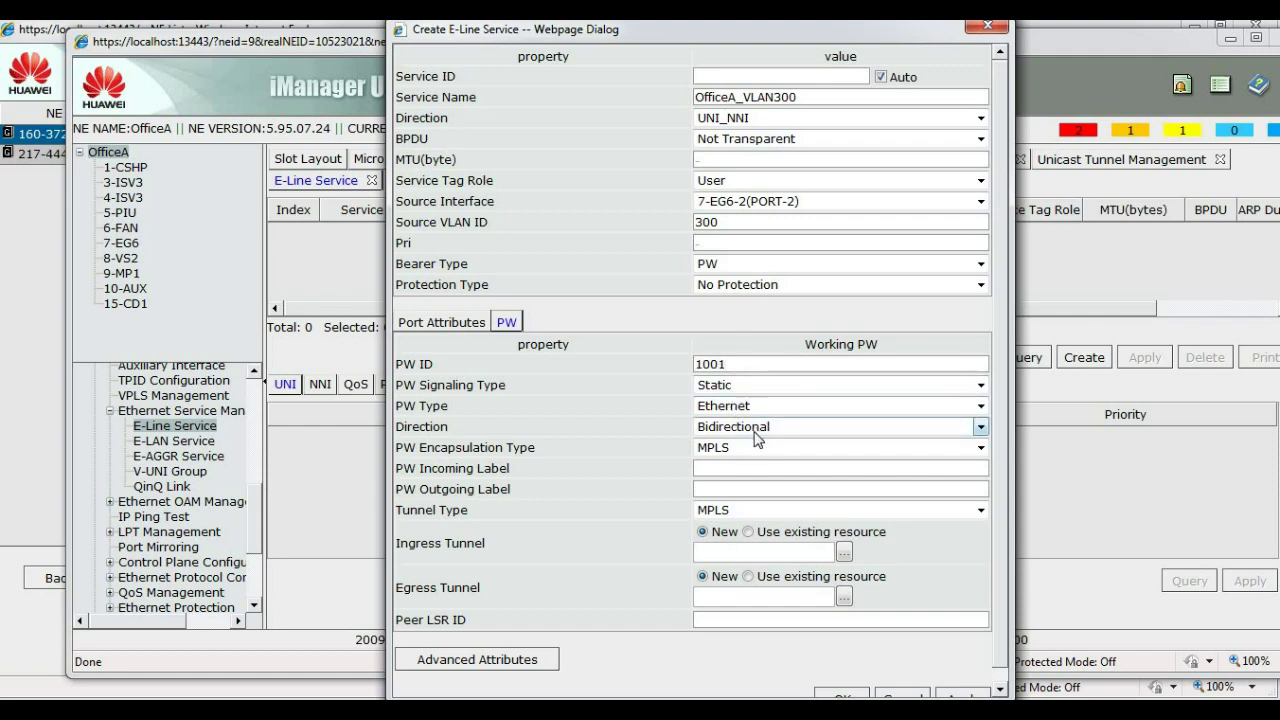
click(730, 470)
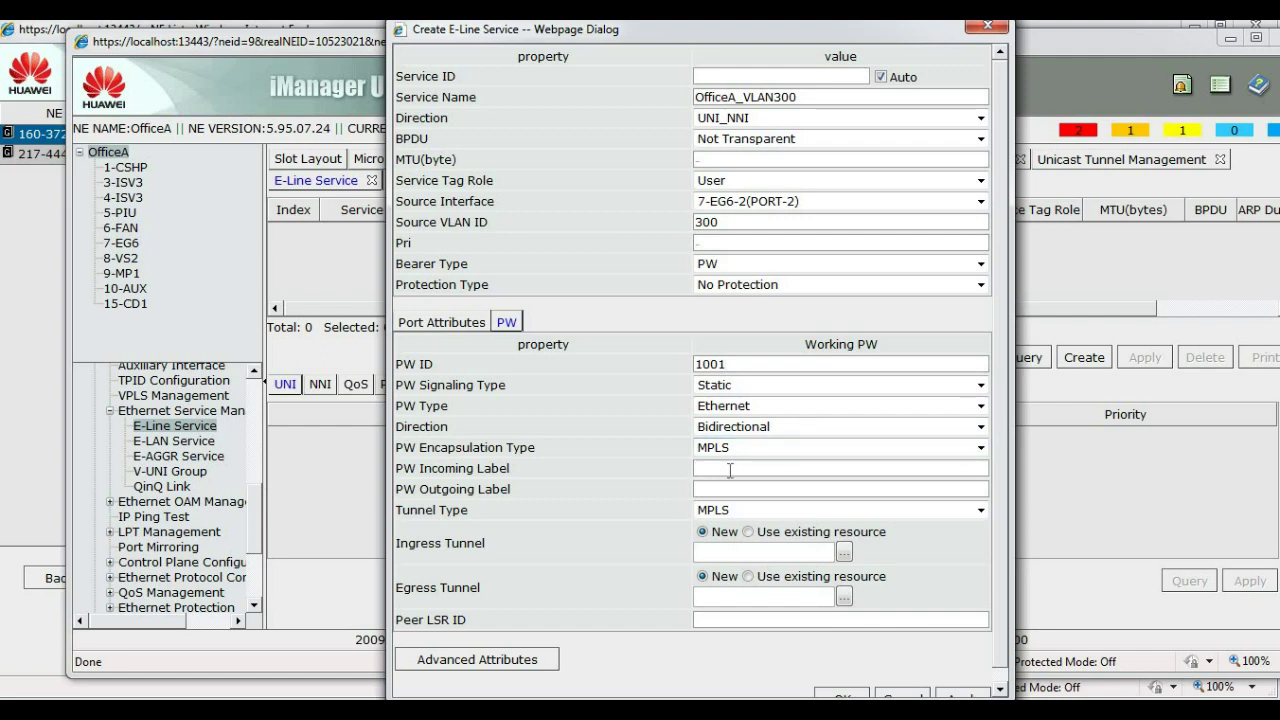
text(2302)
click(727, 485)
text(2301)
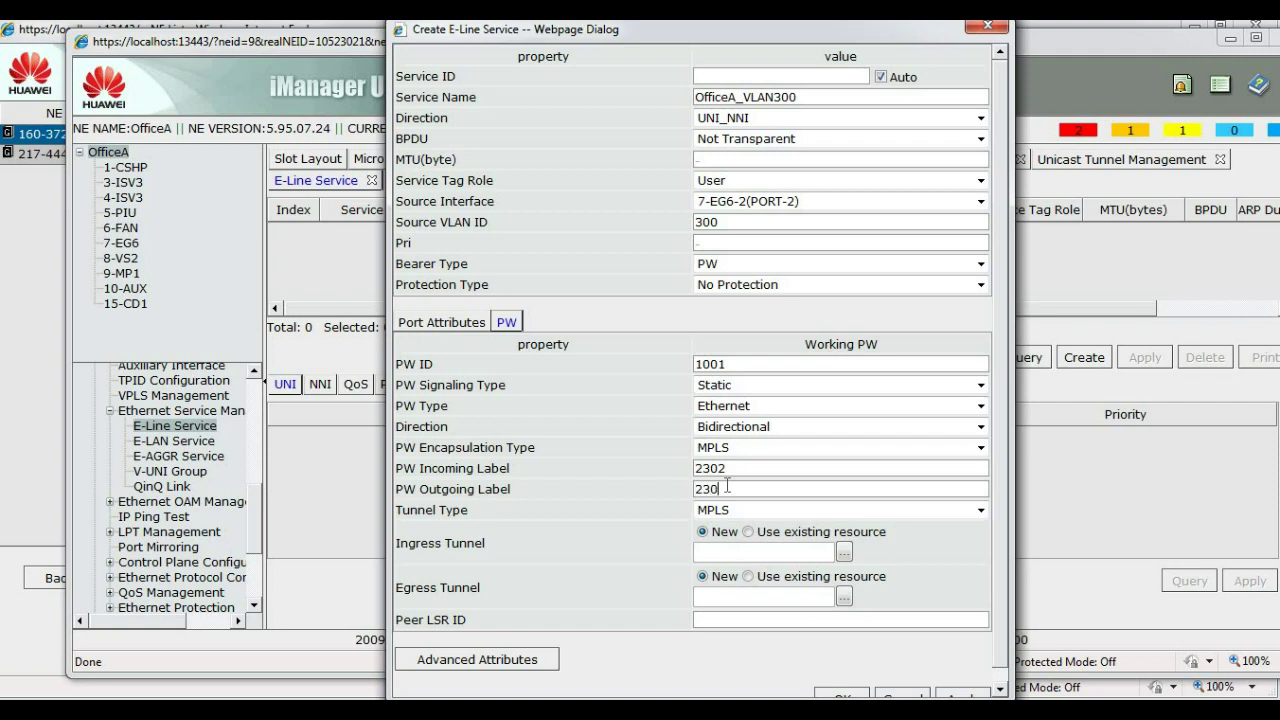
Carry the pseudowire over existing tunnel 1501 and create the E-Line service
click(748, 532)
click(844, 553)
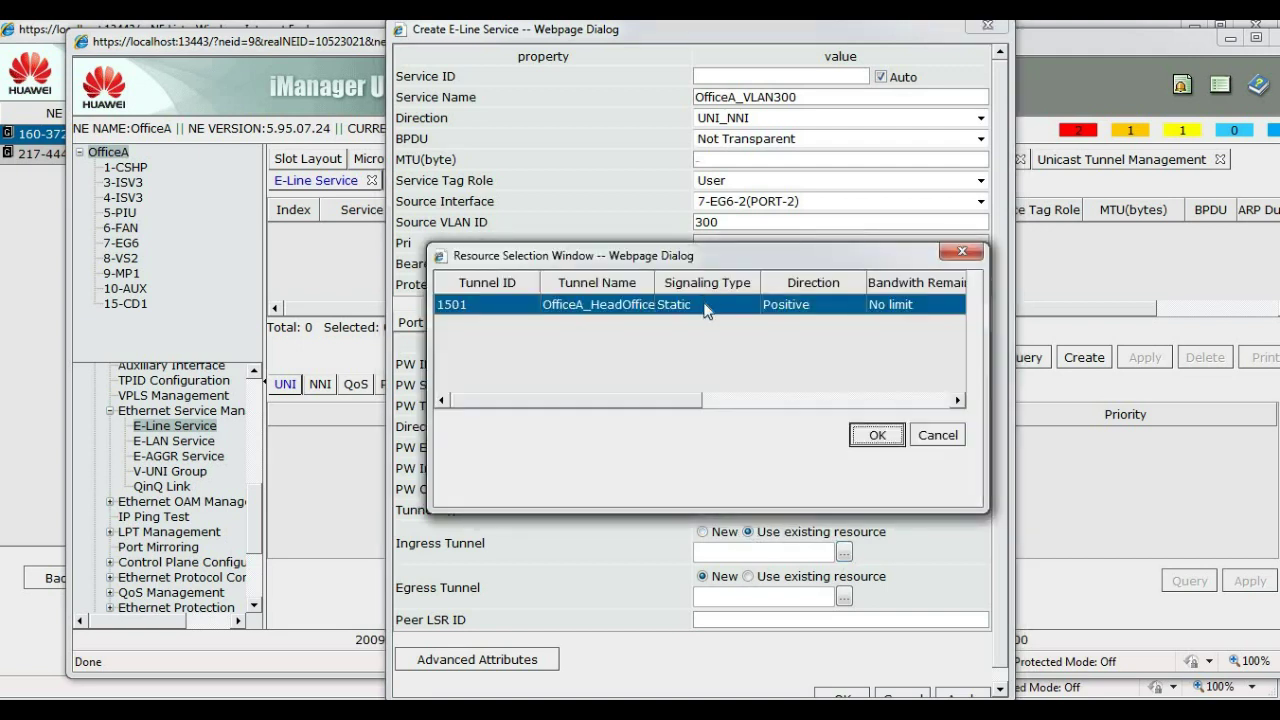
click(705, 311)
click(878, 437)
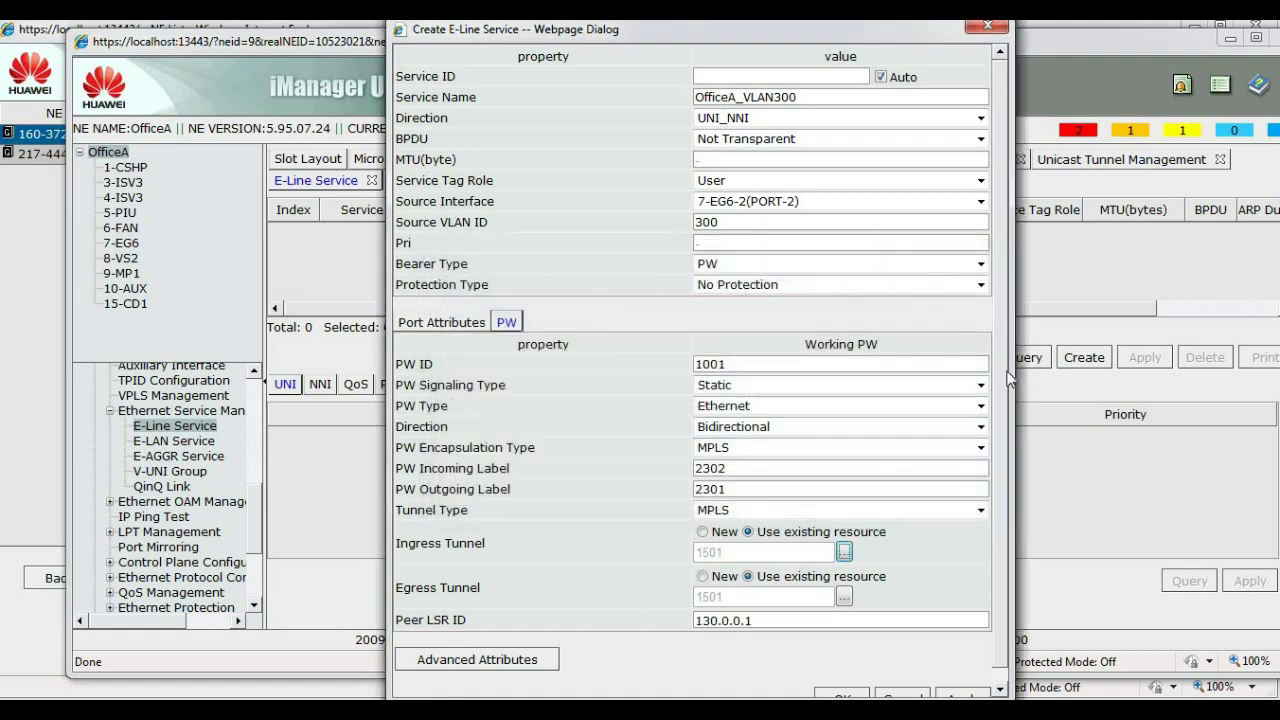
scroll(1001, 530, down, 1)
click(838, 686)
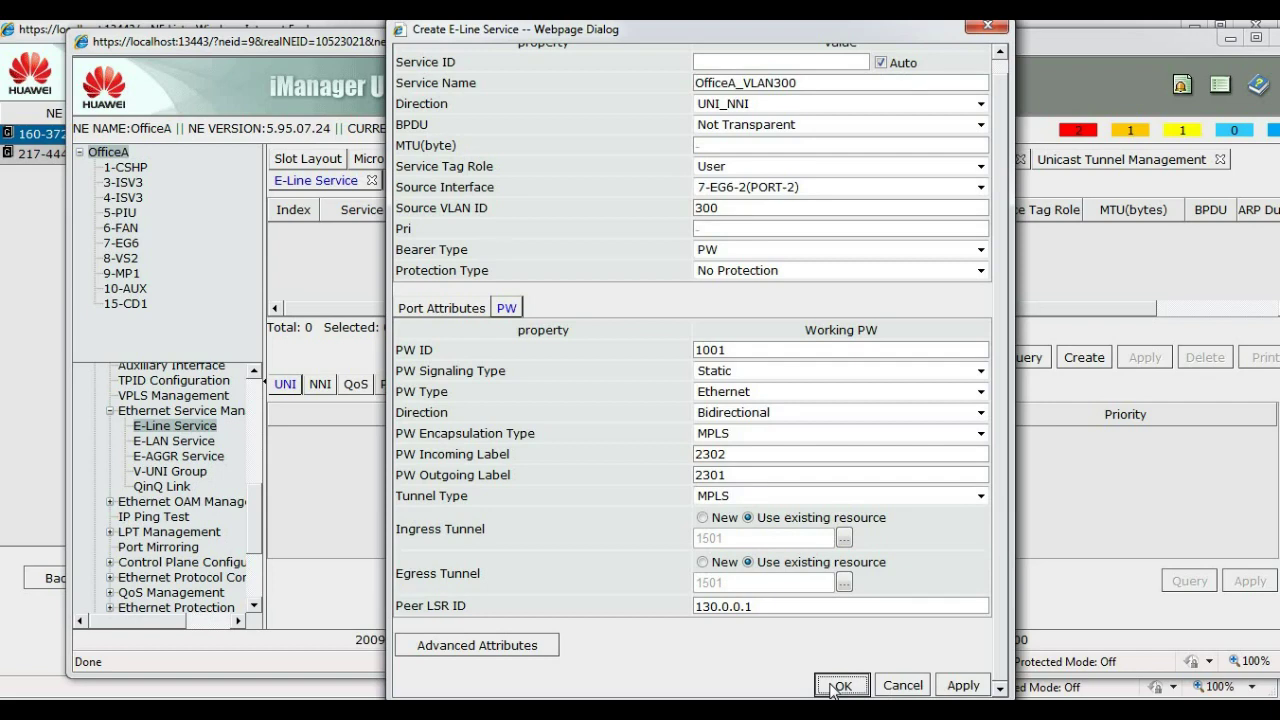
click(838, 686)
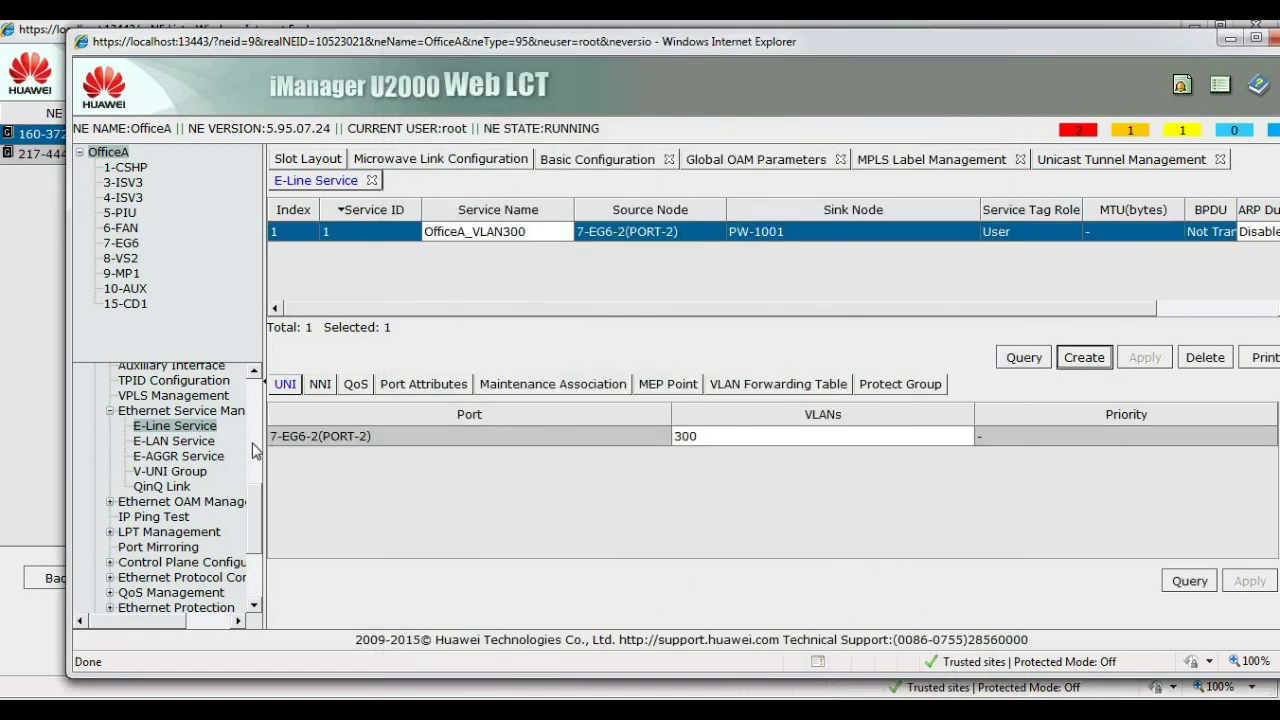
Enable OAM status for pseudowire 1001 in PW OAM Parameters and apply it
scroll(255, 460, up, 4)
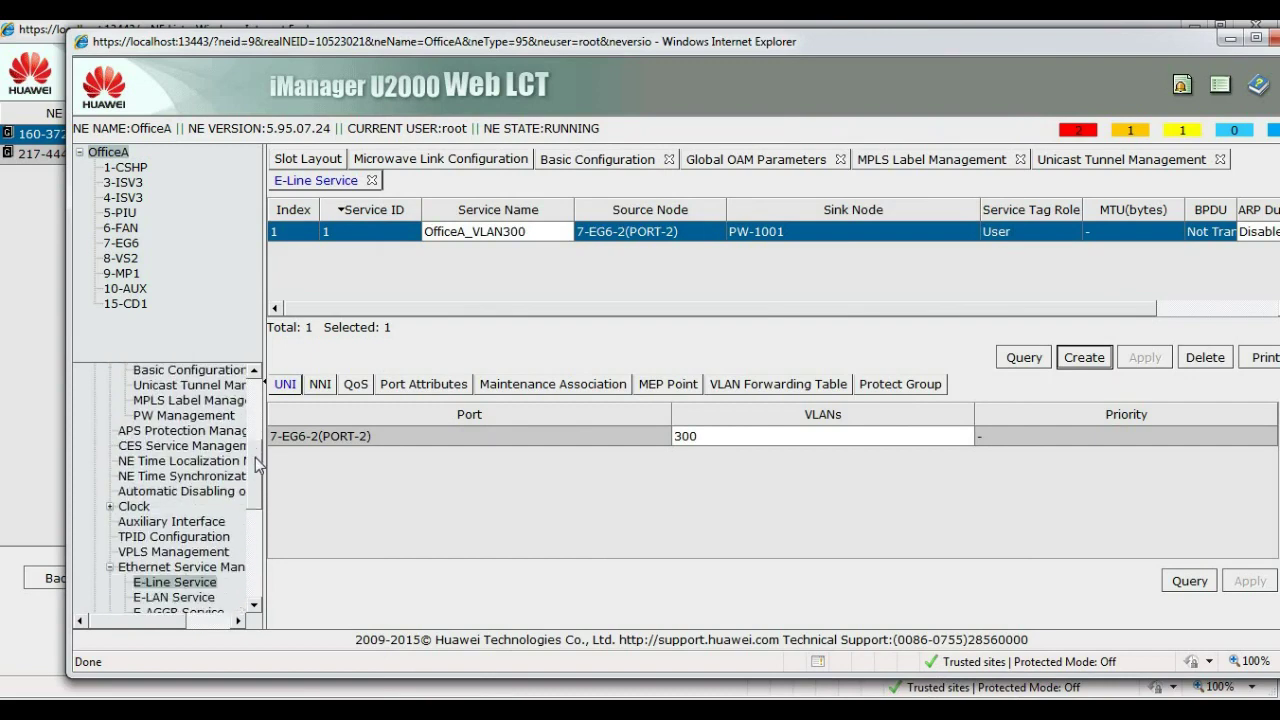
scroll(255, 460, up, 1)
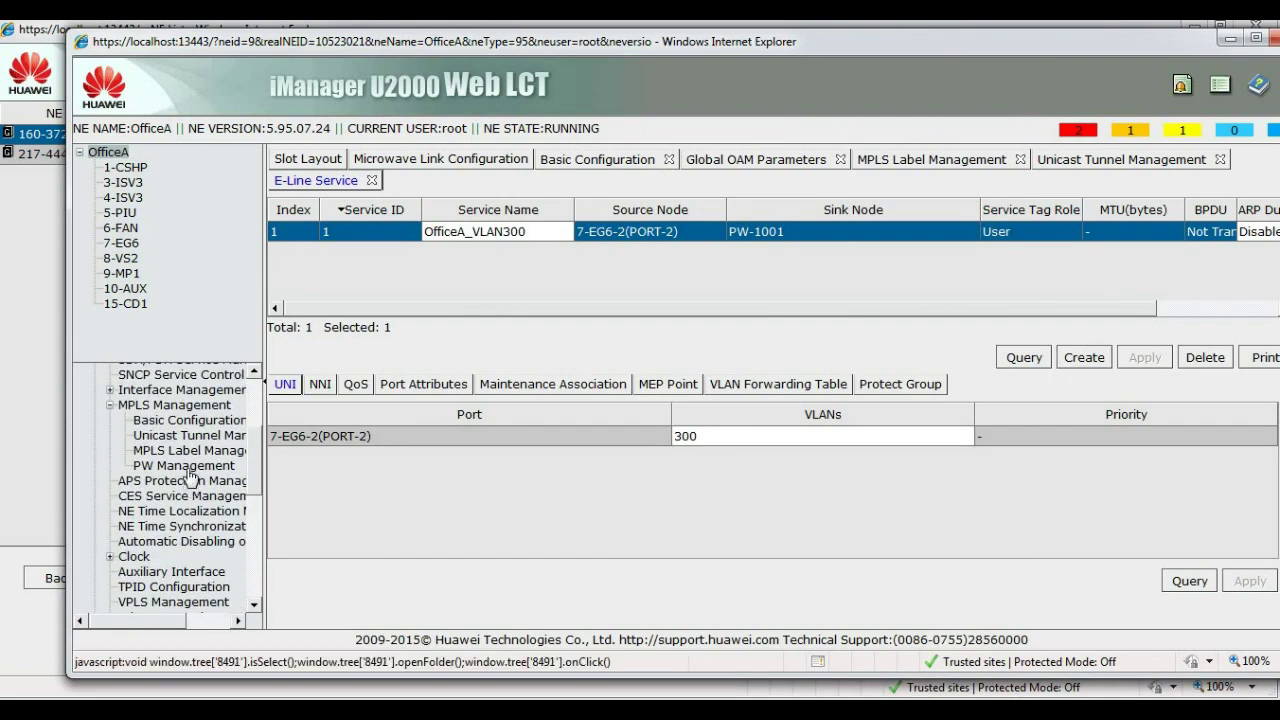
click(189, 469)
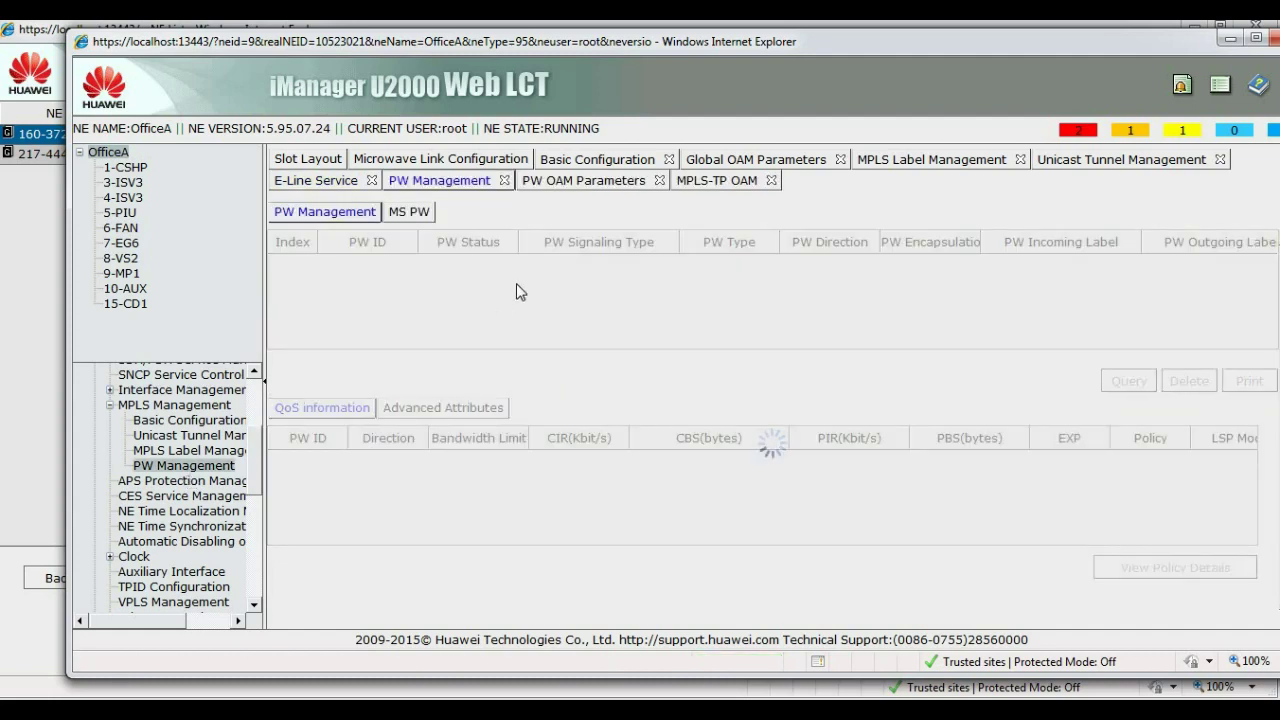
click(552, 185)
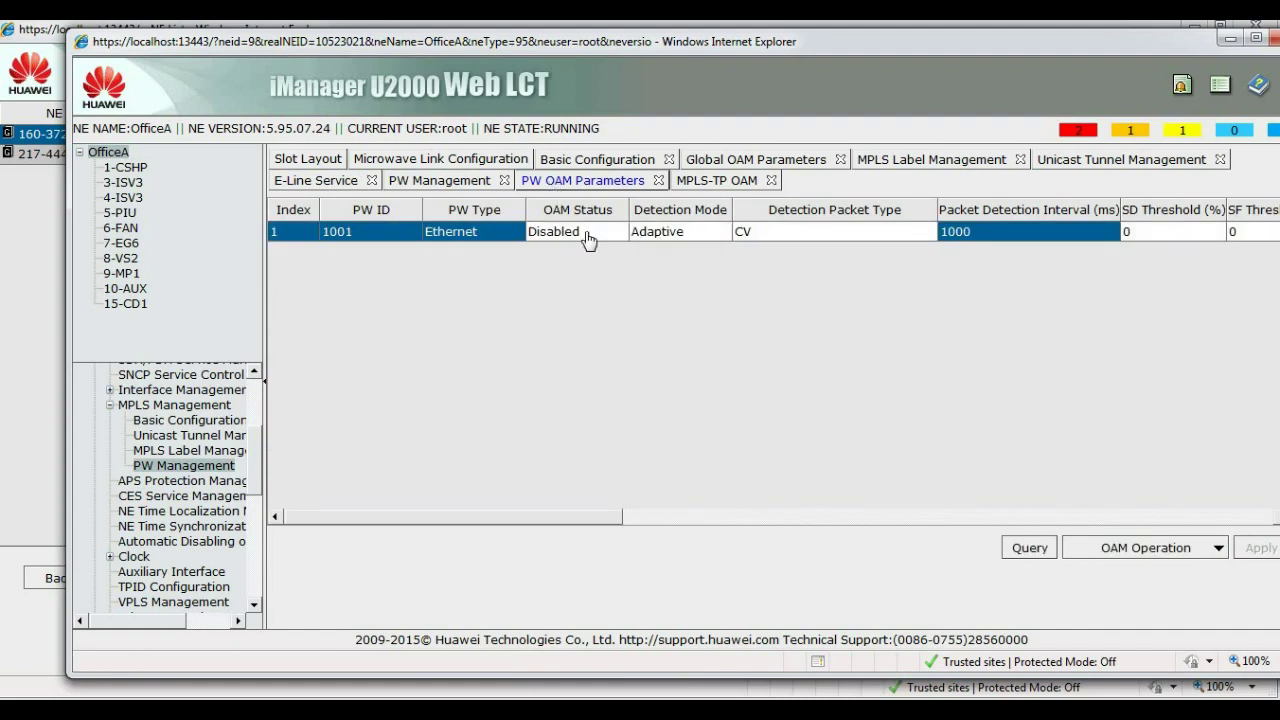
click(567, 232)
click(557, 248)
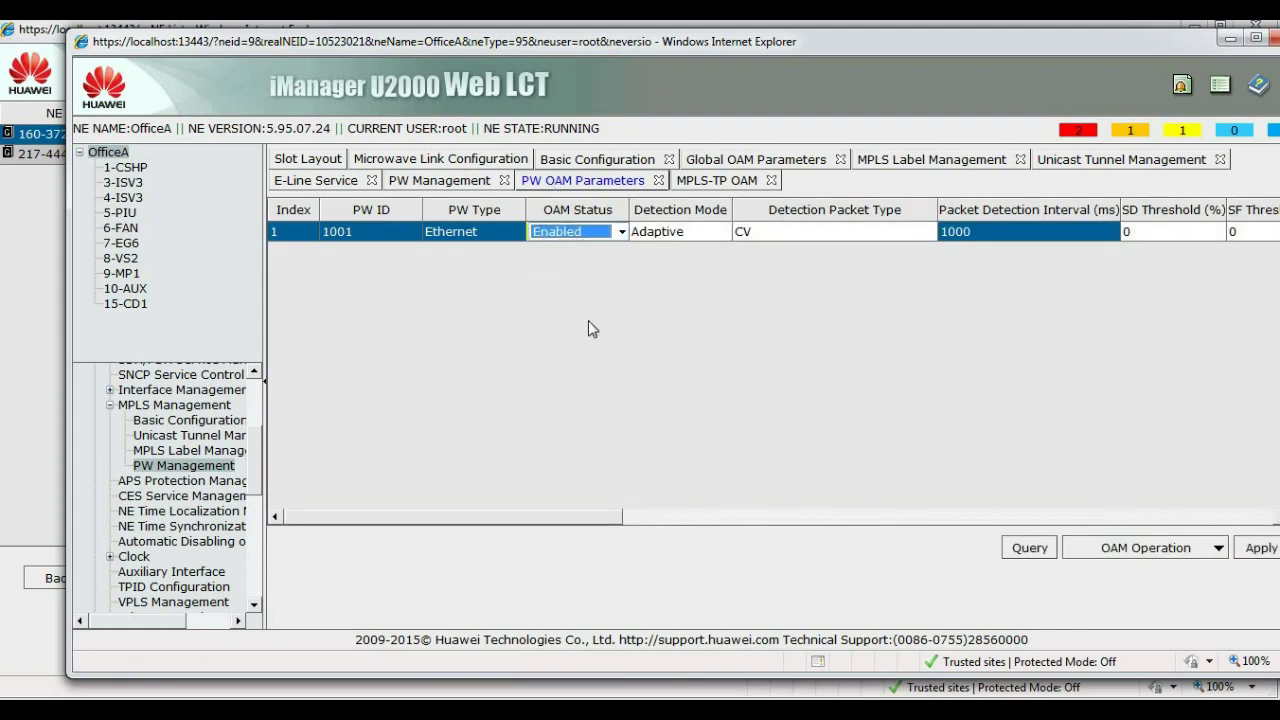
click(1264, 547)
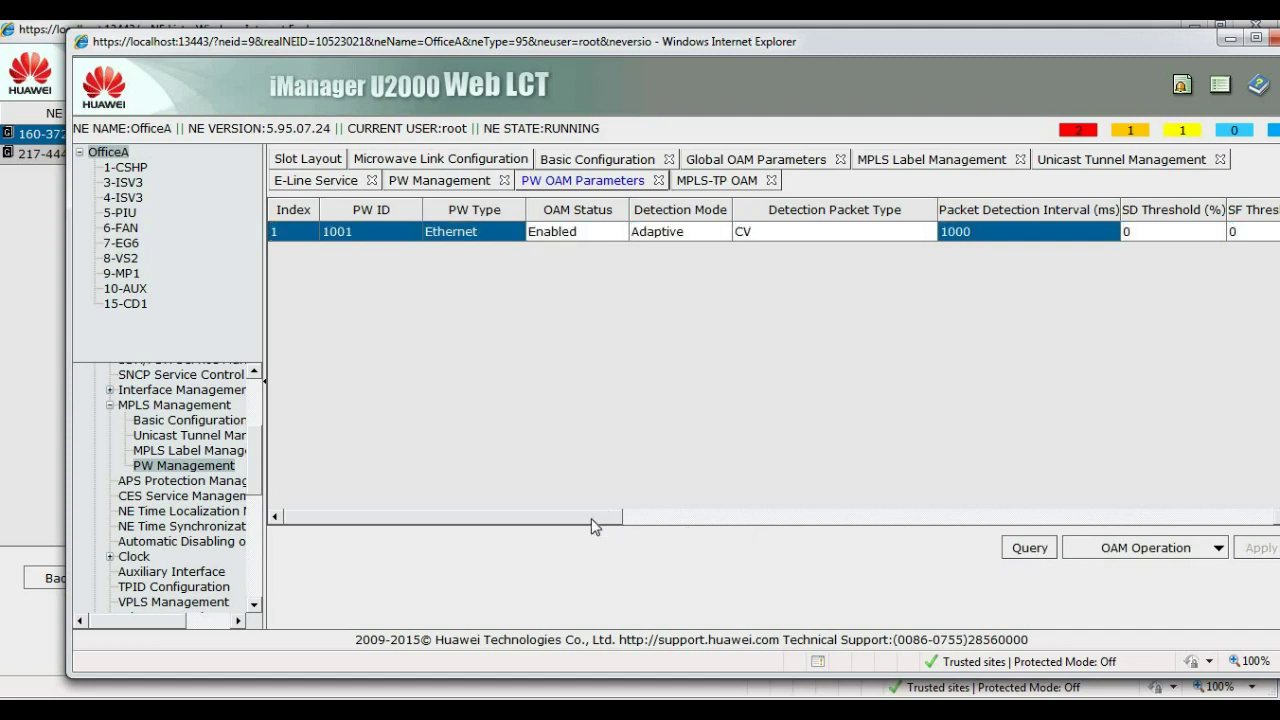
Query PW 1001 status to show Near-End Available, then minimize the OfficeA window
drag(591, 520, 863, 503)
click(1114, 548)
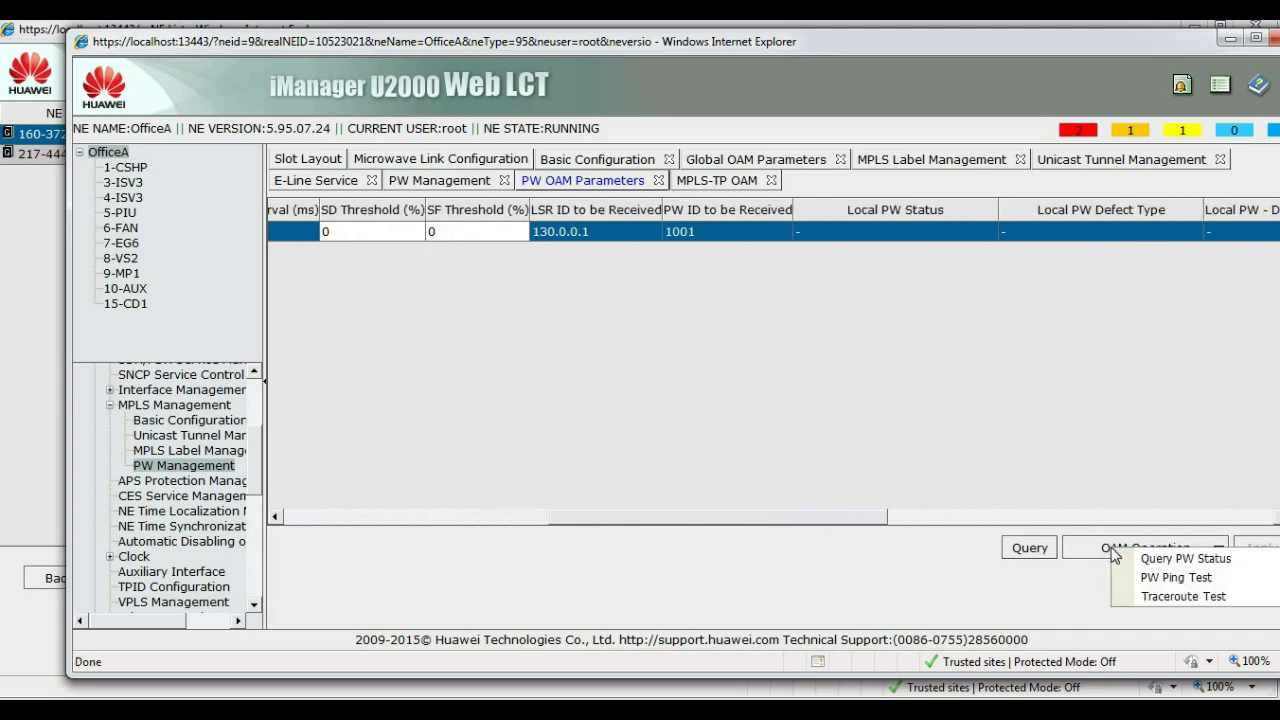
click(1153, 560)
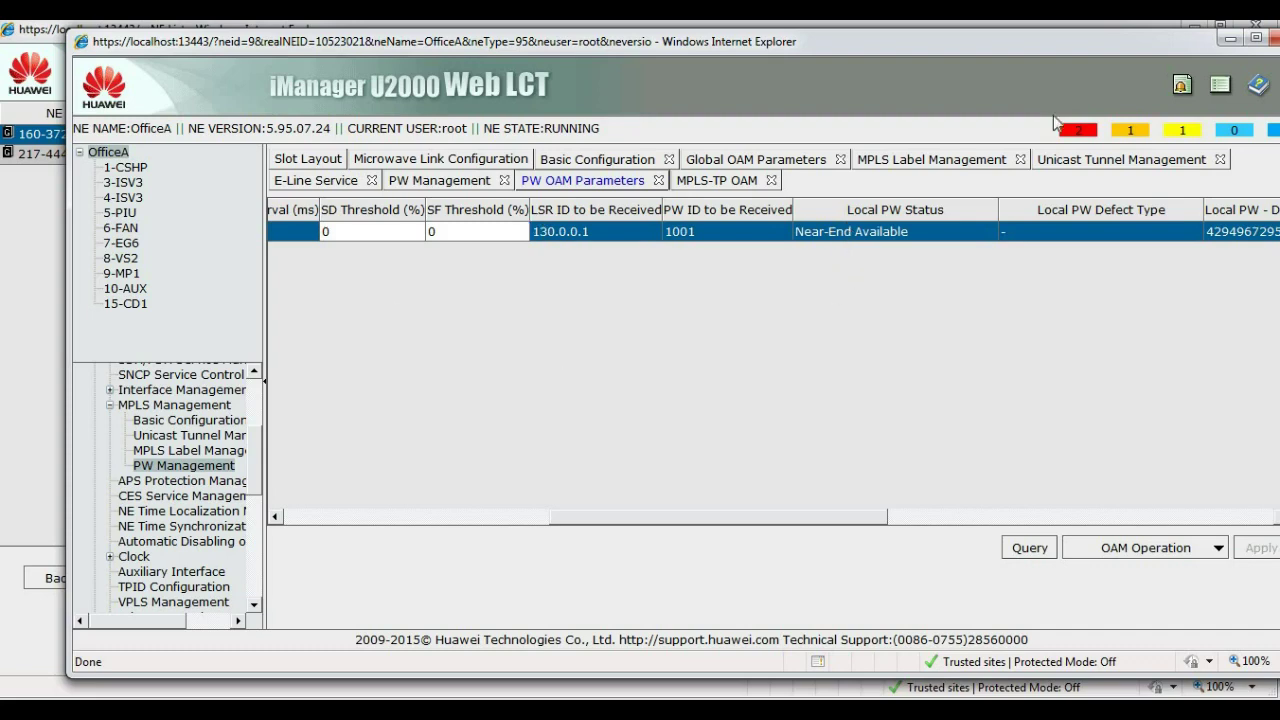
click(1232, 40)
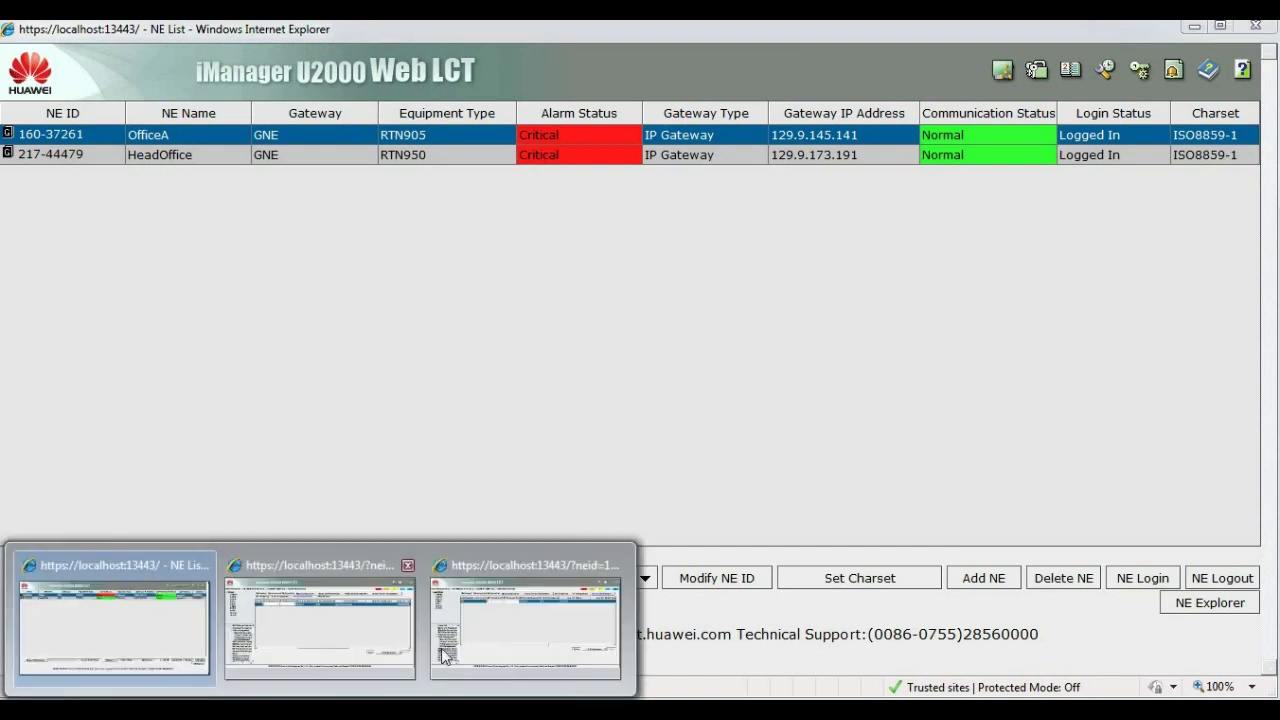
Restore HeadOffice's NE window and query PW 1001 status, now Near-End Available
click(458, 643)
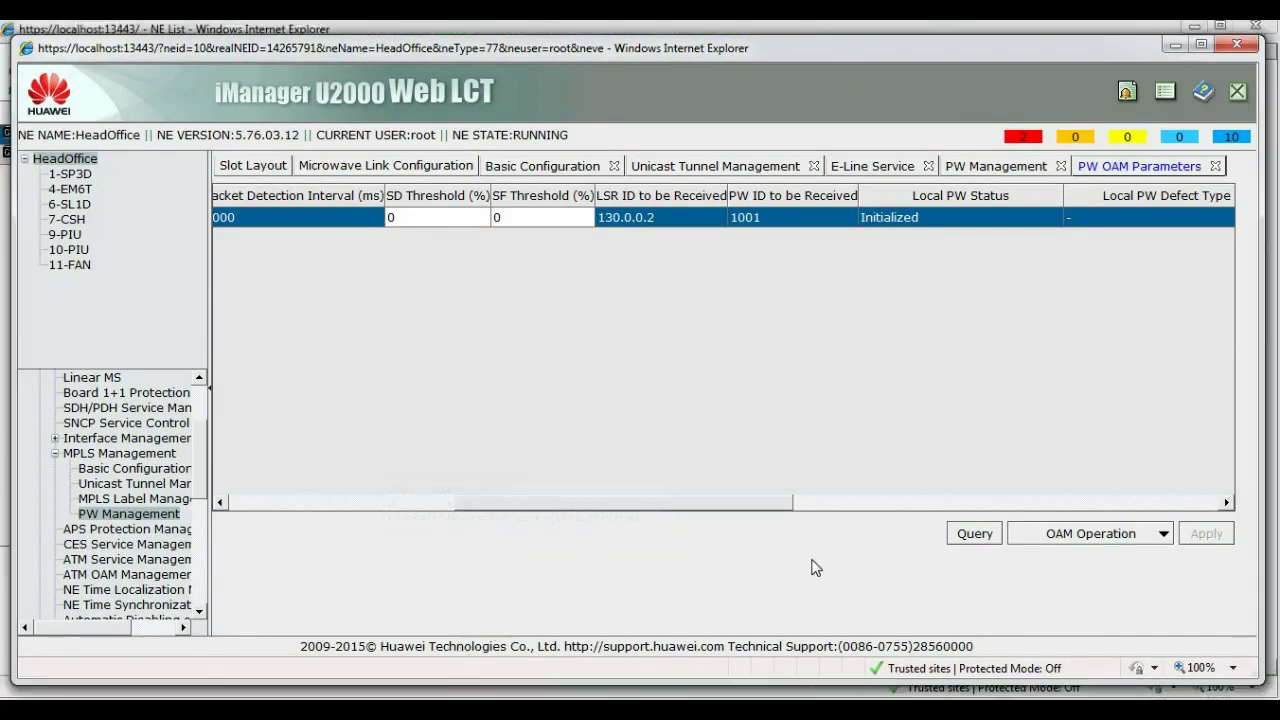
click(1106, 538)
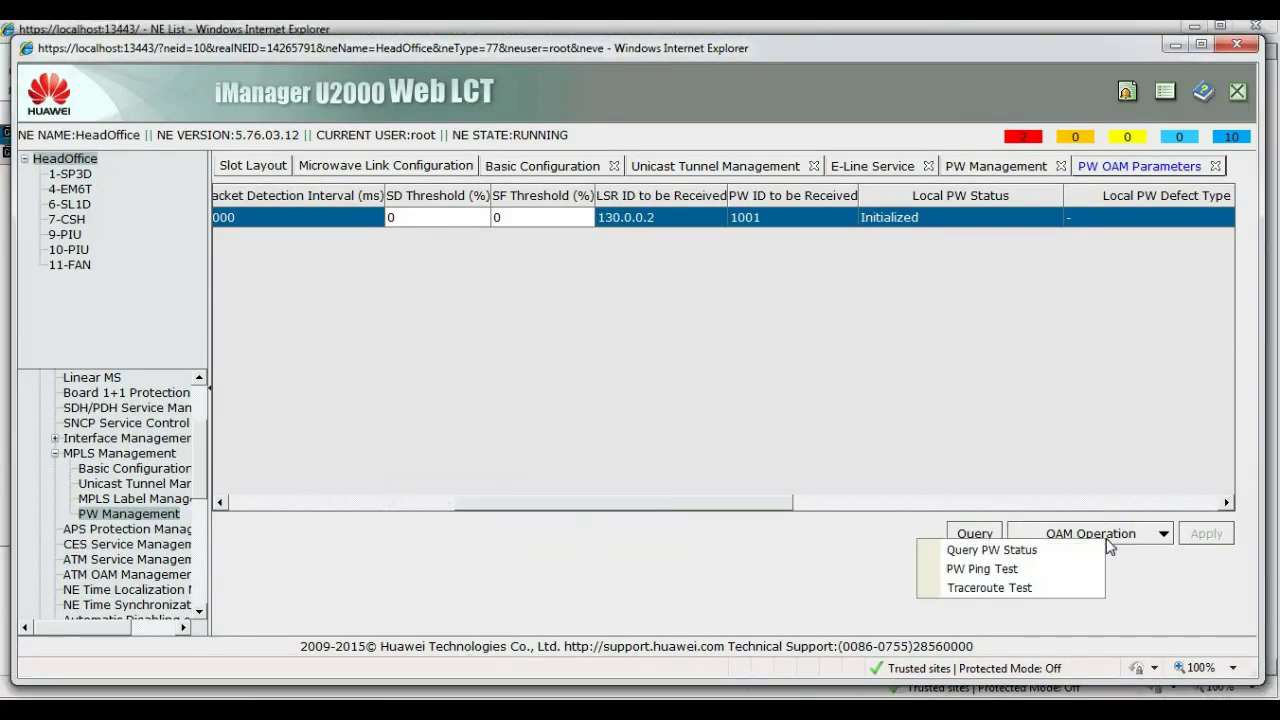
click(1045, 551)
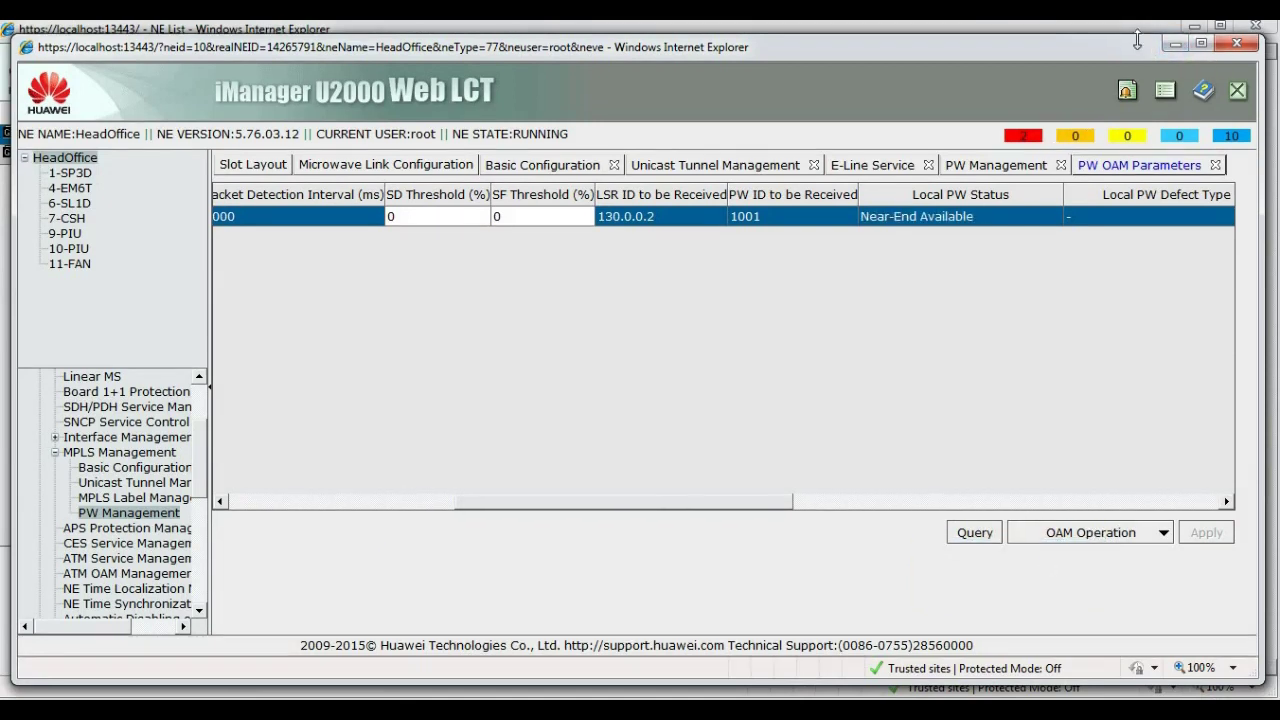
drag(1137, 40, 1137, 31)
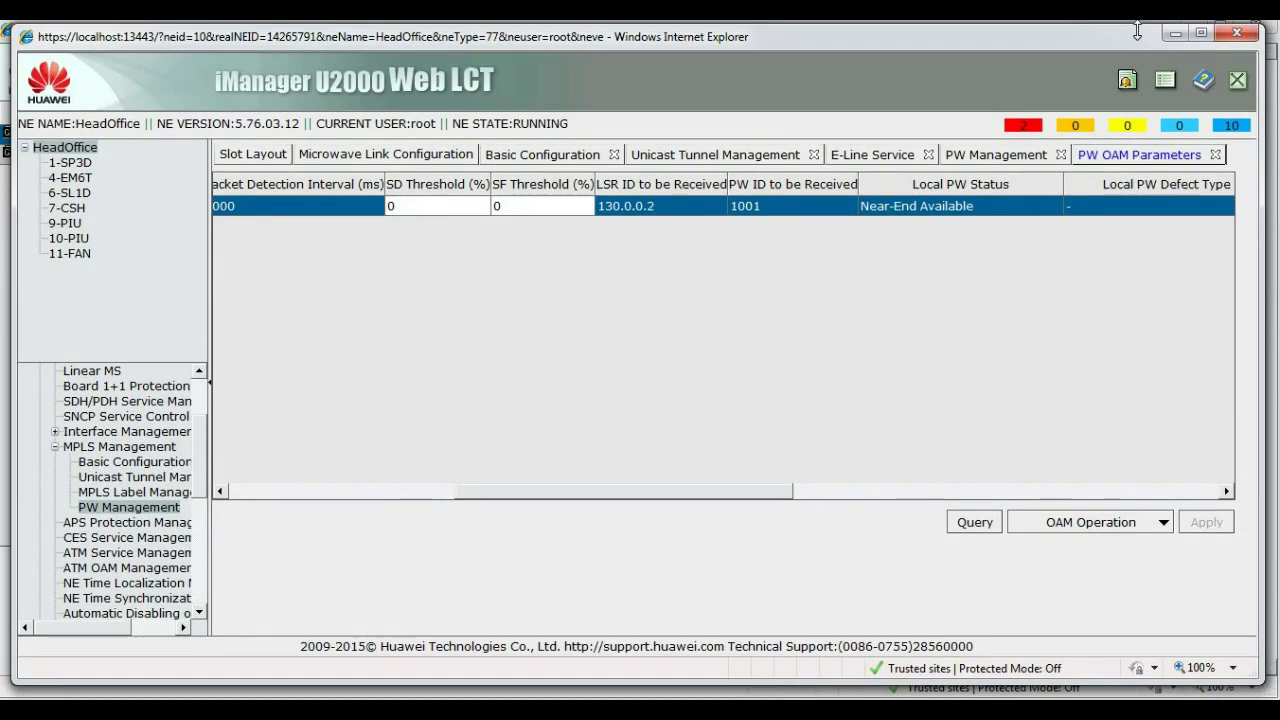